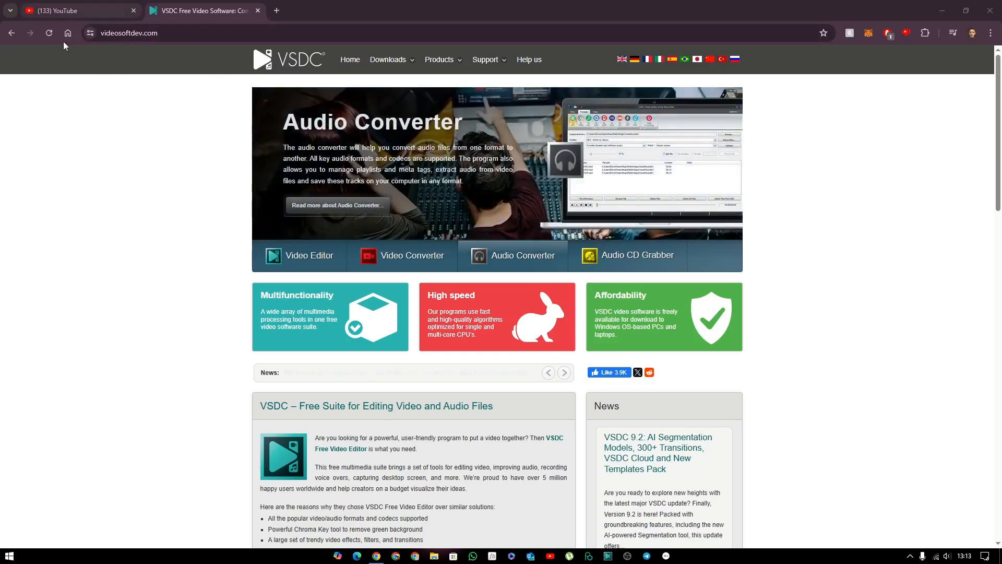
# Step: Close the YouTube page and look through the VSDC home page down to the Free Screen Recorder and Free Video Capture sections
pyautogui.click(133, 11)
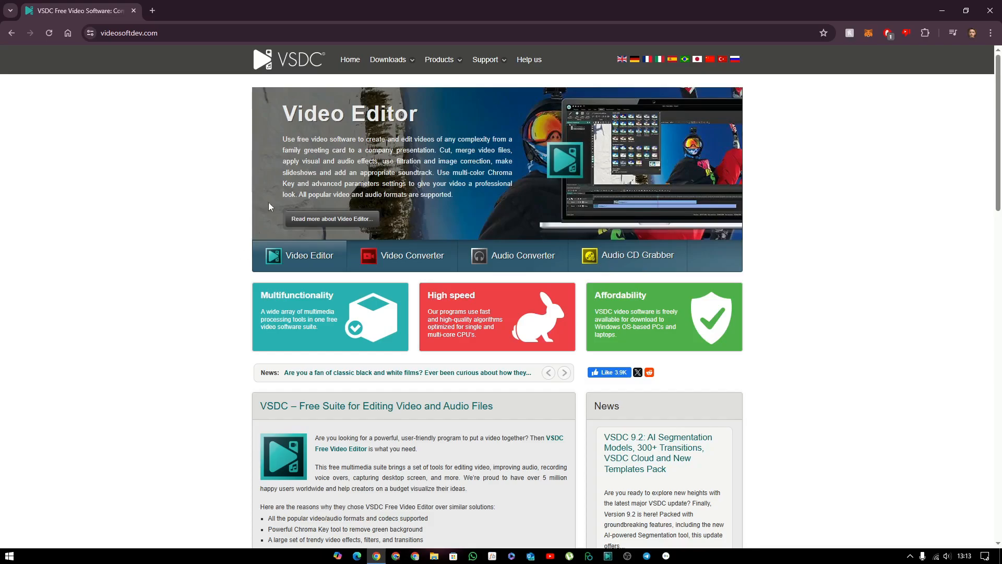
pyautogui.scroll(-3, 214, 278)
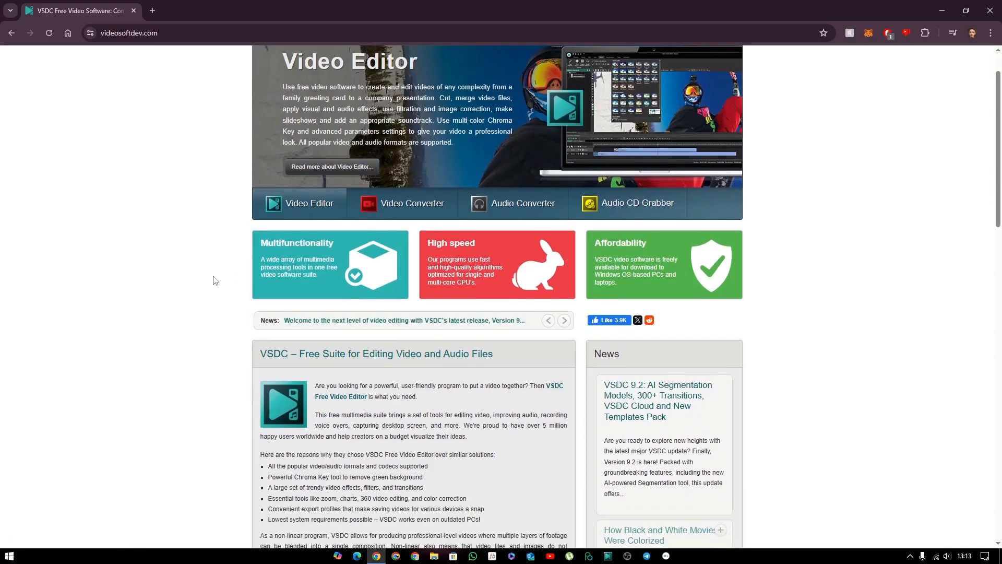
pyautogui.scroll(-1, 214, 280)
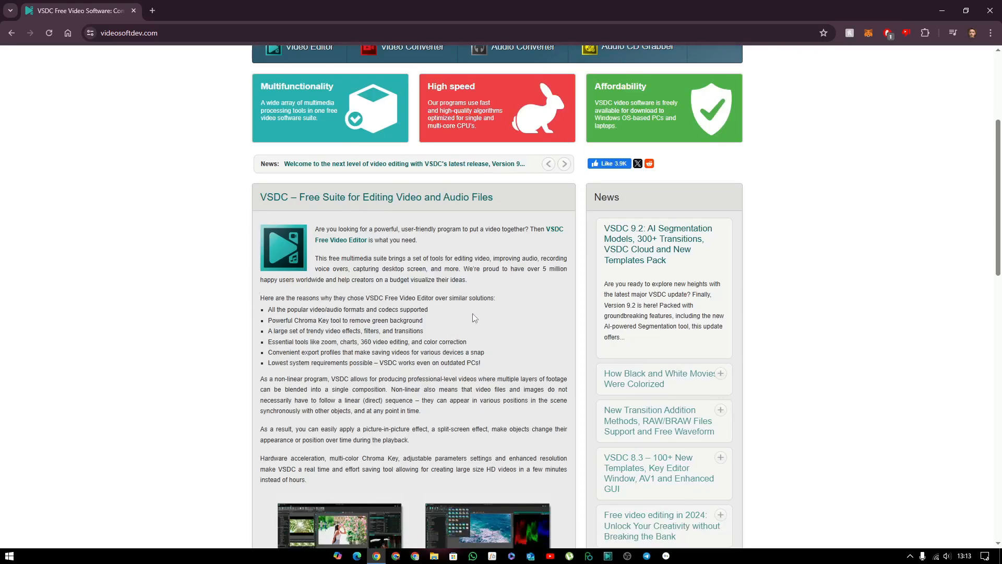
pyautogui.scroll(-1, 473, 313)
pyautogui.scroll(-3, 473, 311)
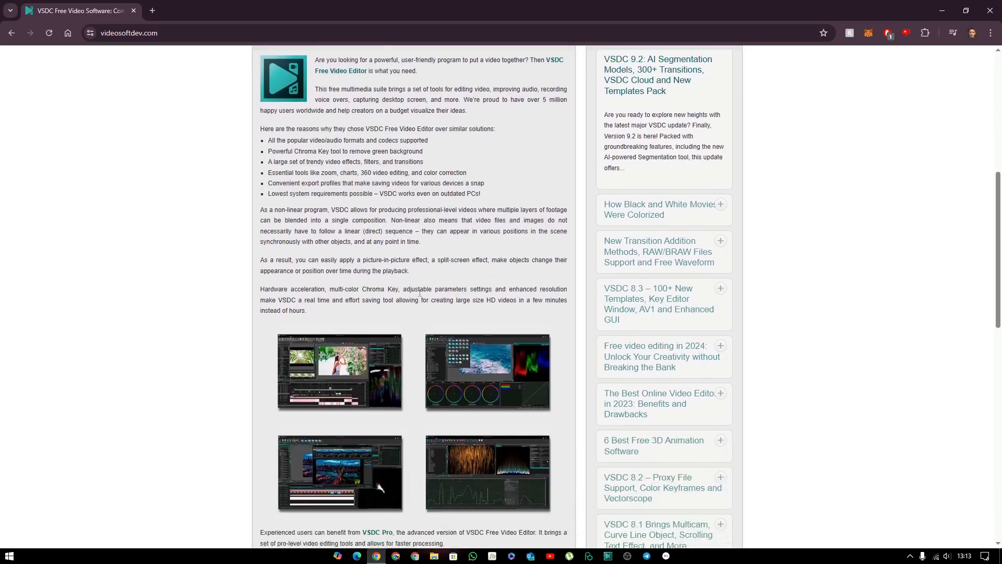
pyautogui.scroll(-3, 364, 441)
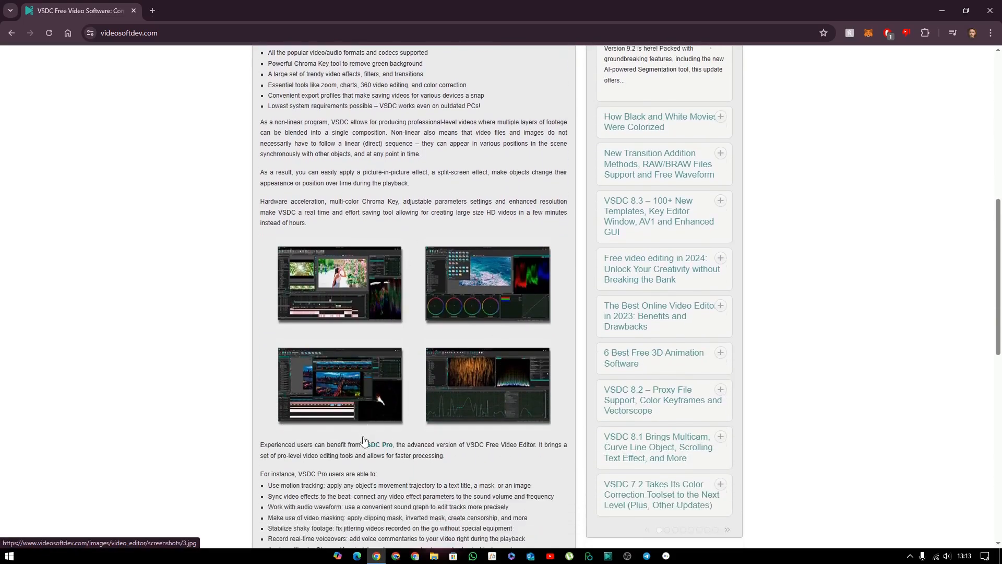
pyautogui.scroll(-5, 361, 429)
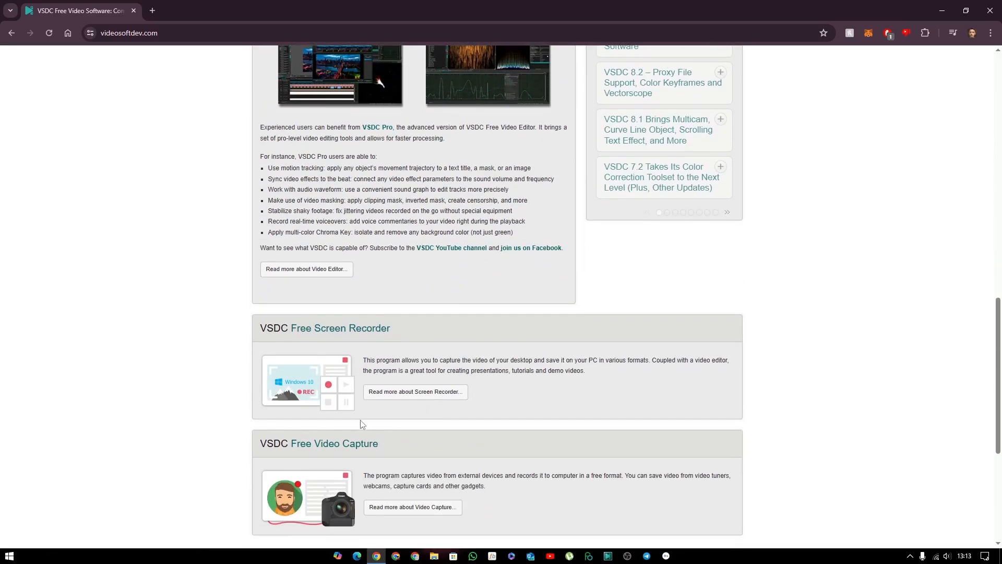
pyautogui.scroll(15, 277, 263)
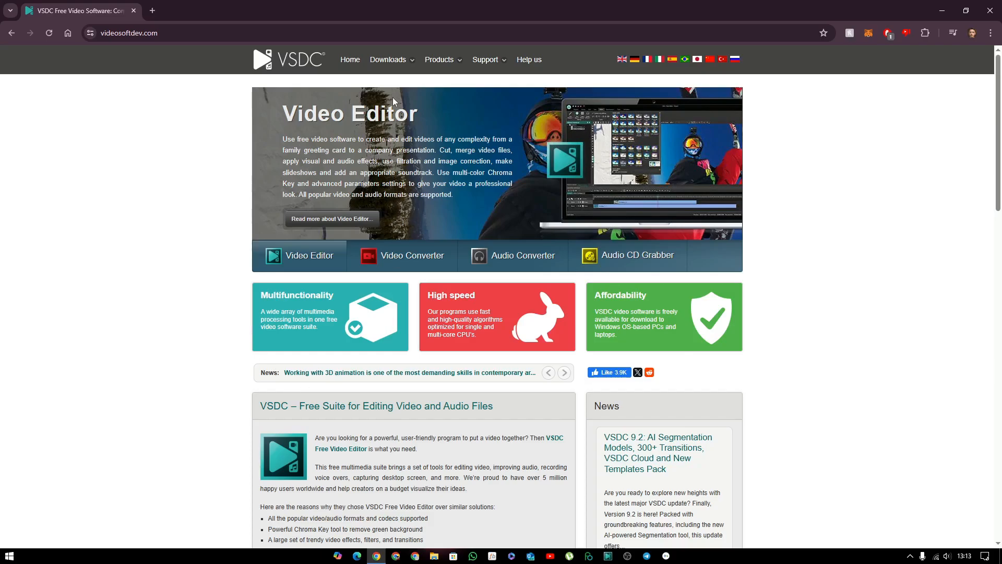
# Step: Open the VSDC download page for Video Editor, and switch from the browser to the installed VSDC Video Editor
pyautogui.moveTo(405, 54)
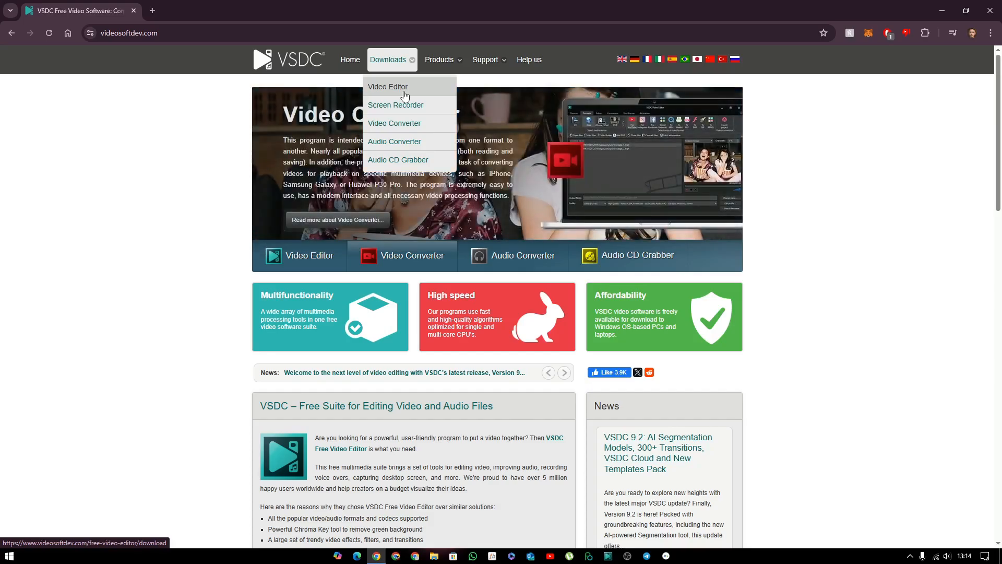
pyautogui.click(404, 93)
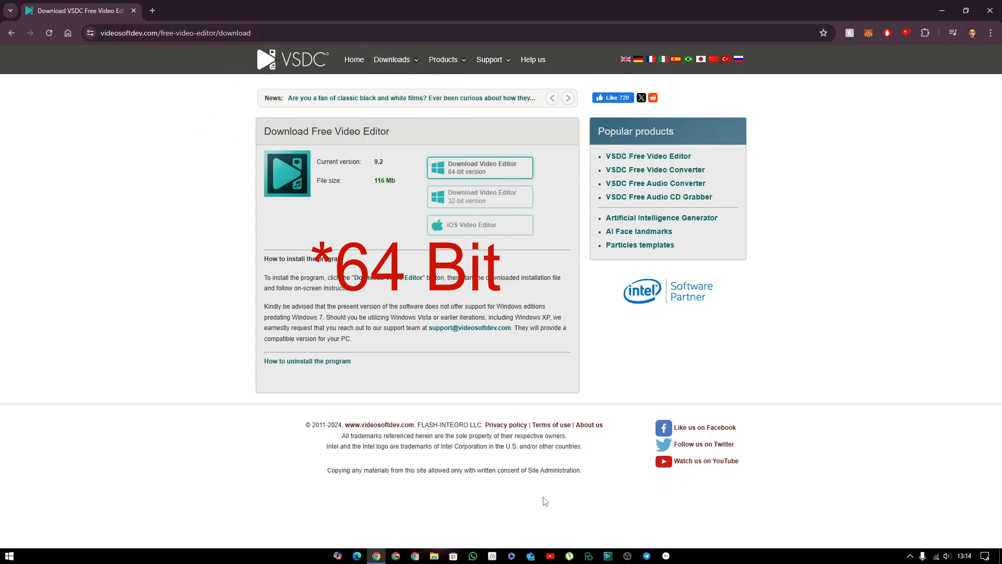
pyautogui.click(608, 556)
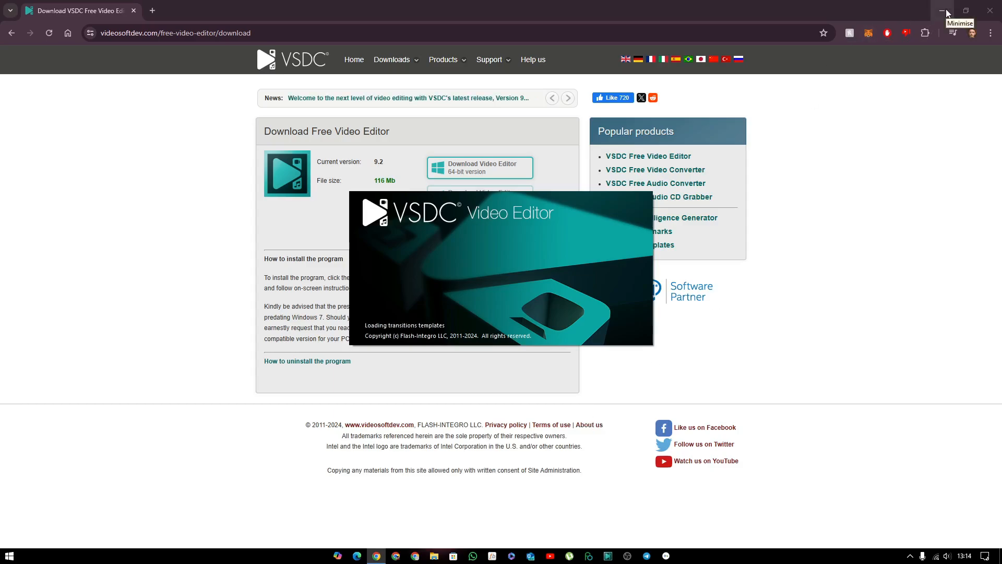
pyautogui.click(988, 12)
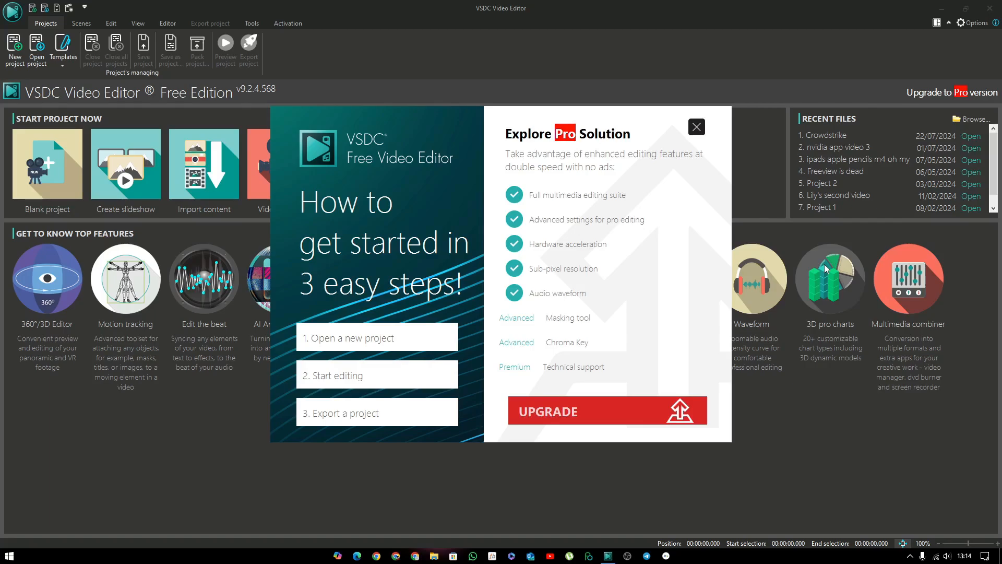
# Step: Open the Pro upgrade's checkout page, review its price, billing and card sections, and return to VSDC Video Editor
pyautogui.click(637, 410)
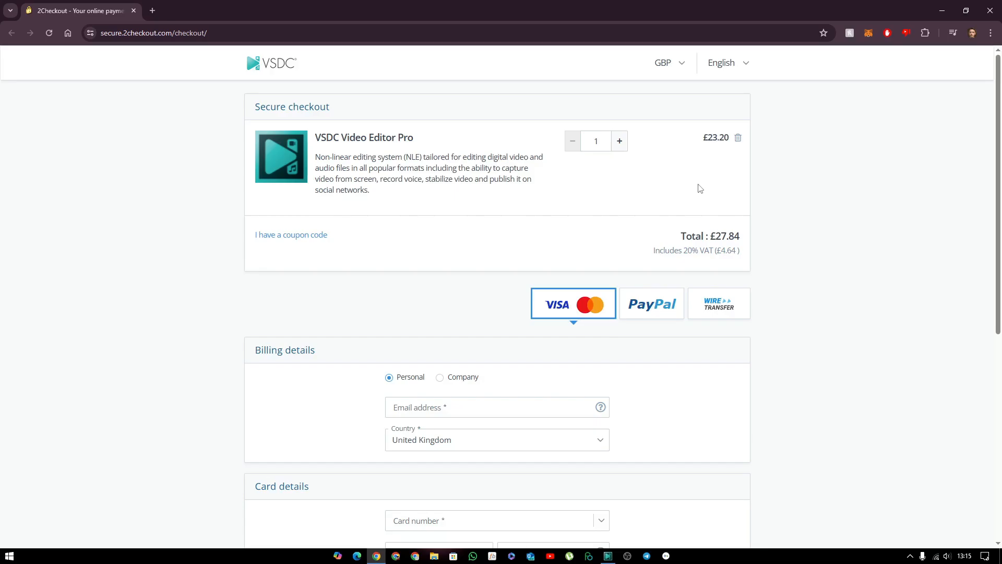
pyautogui.scroll(-7, 700, 188)
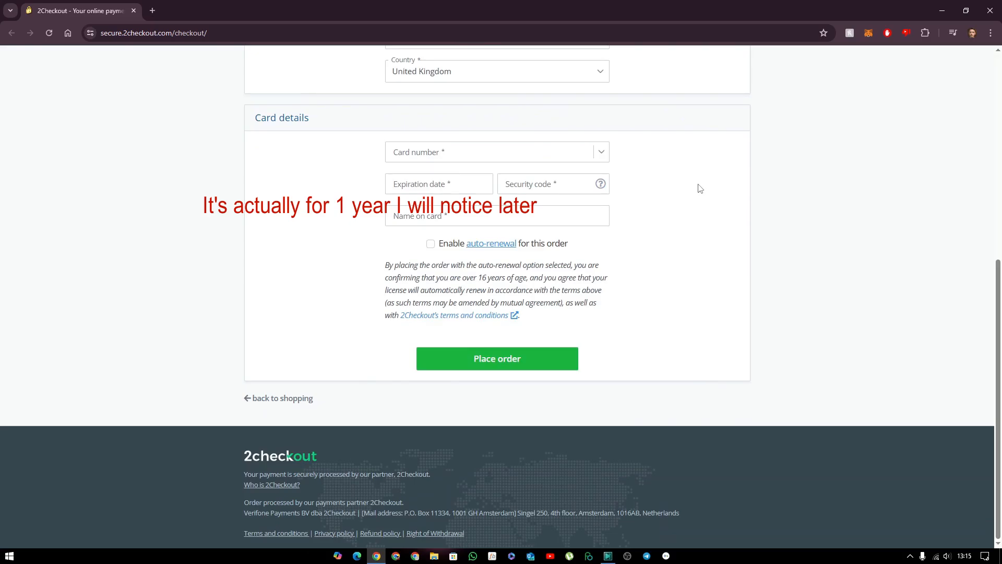
pyautogui.scroll(7, 701, 188)
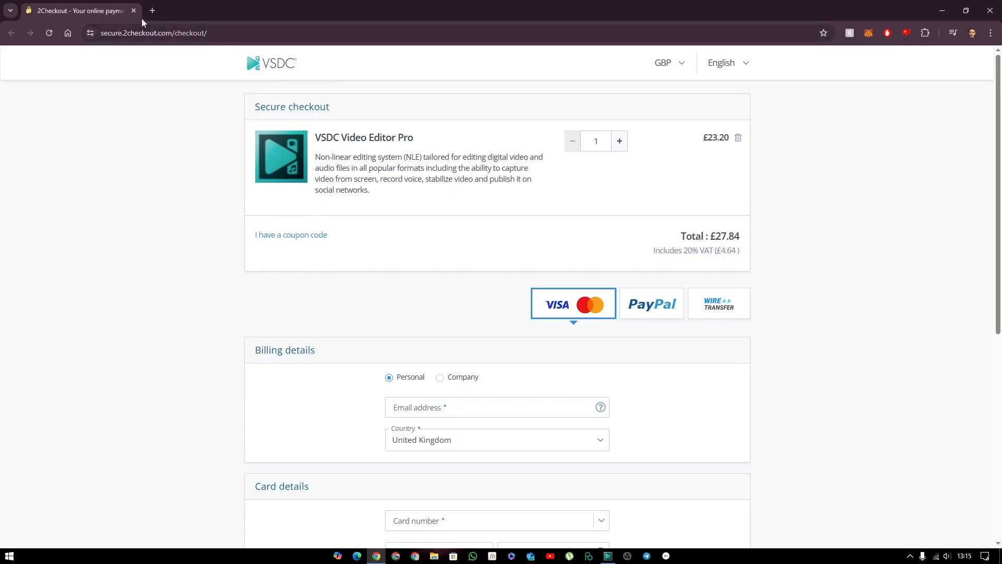
pyautogui.click(991, 12)
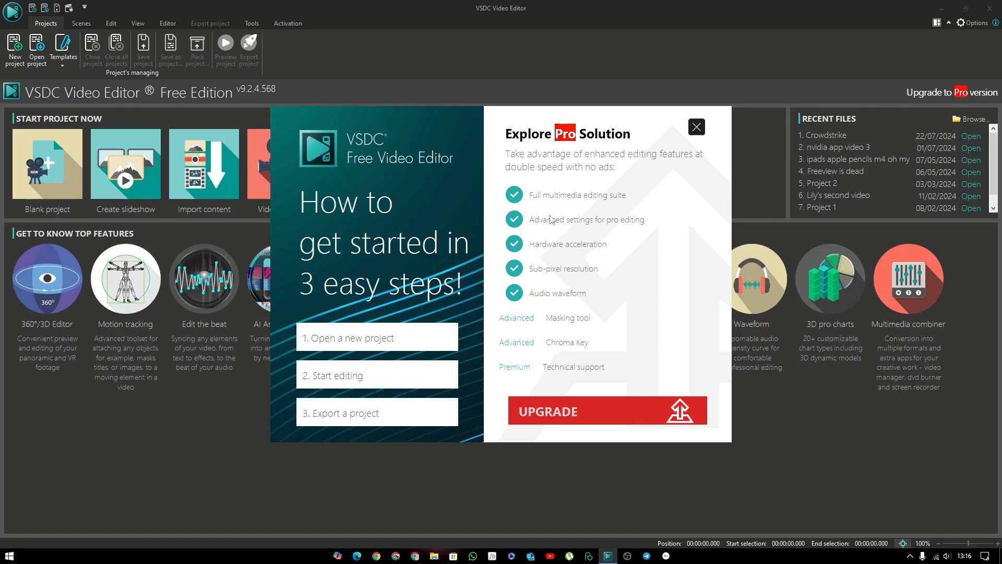
# Step: Dismiss the Pro upgrade offer and start a blank project
pyautogui.click(697, 127)
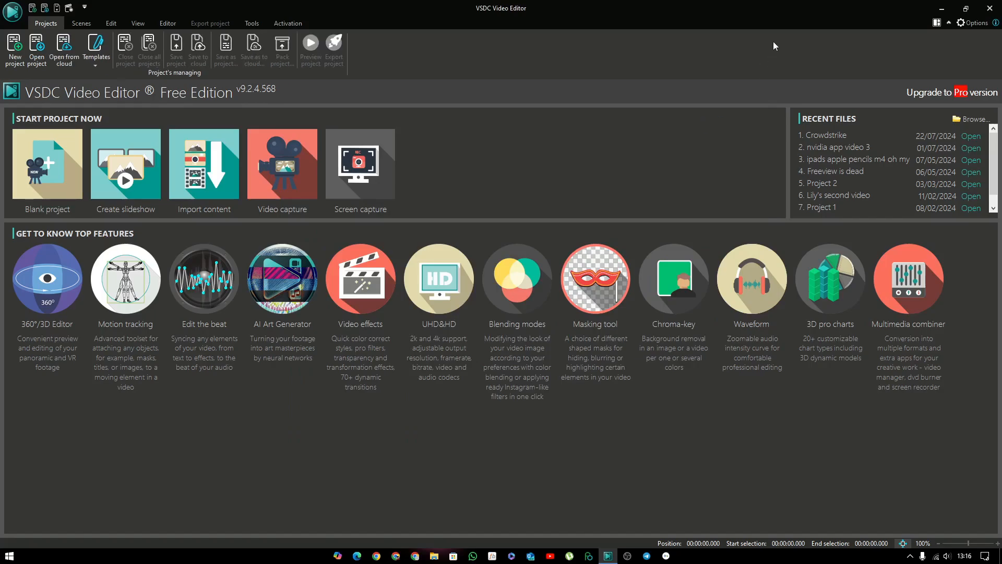
pyautogui.click(45, 178)
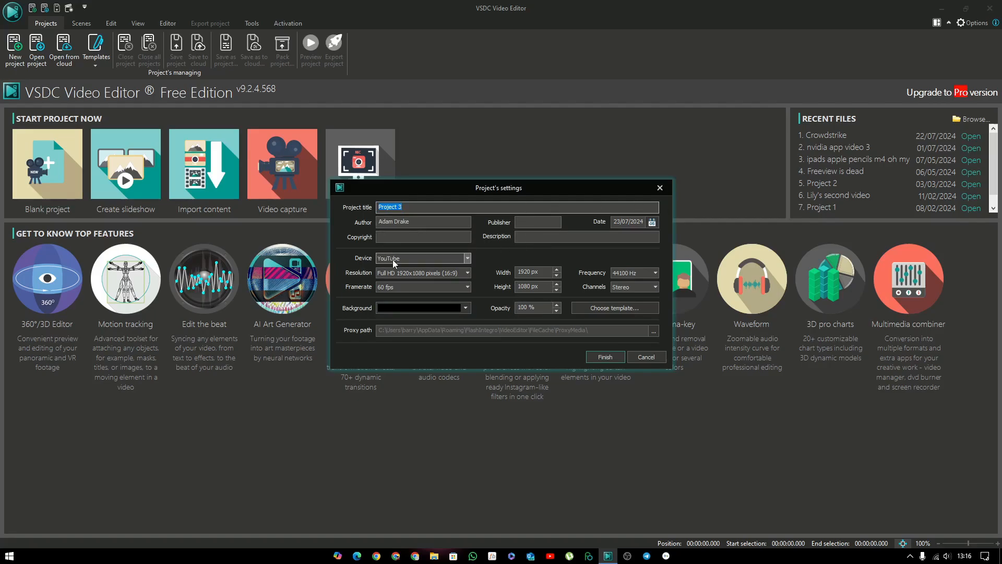
# Step: Examine the available device, resolution, audio frequency, frame rate and channel options in the new project's settings
pyautogui.click(467, 259)
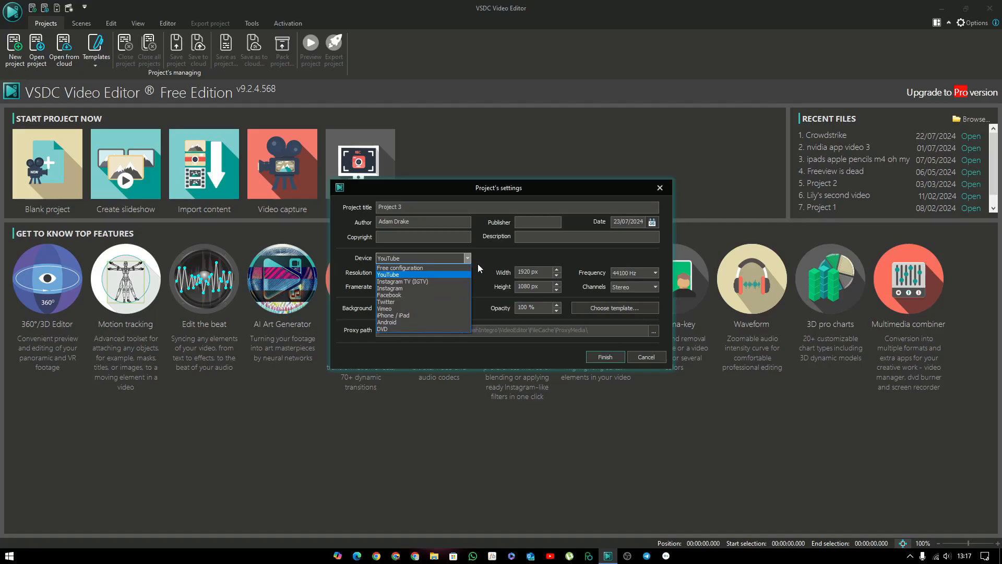
pyautogui.click(498, 255)
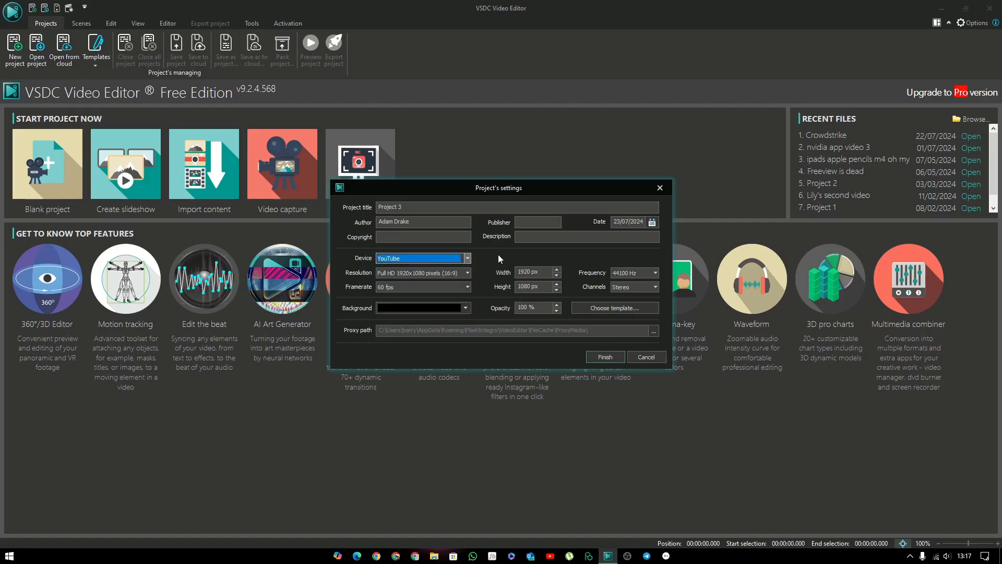
pyautogui.click(428, 274)
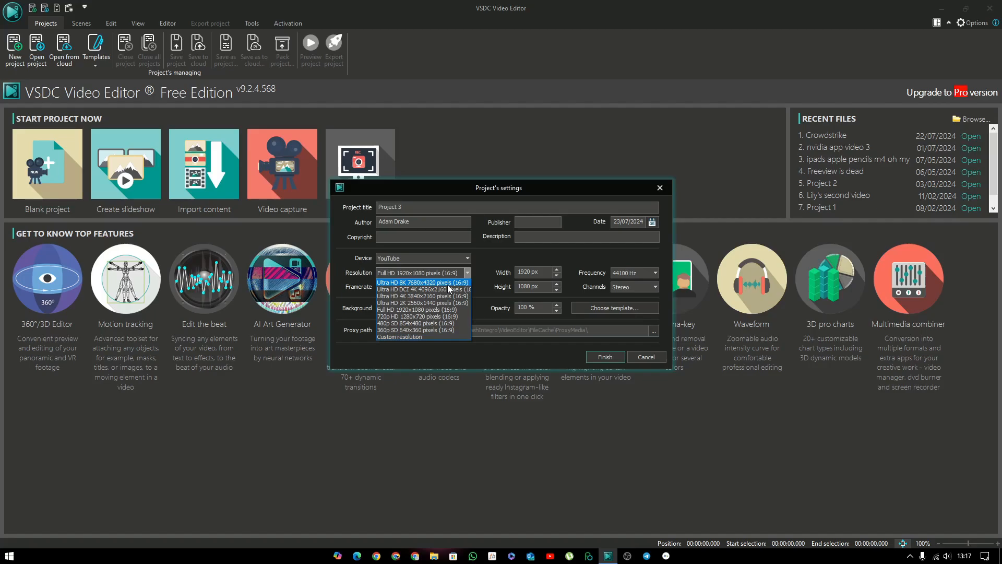
pyautogui.click(492, 265)
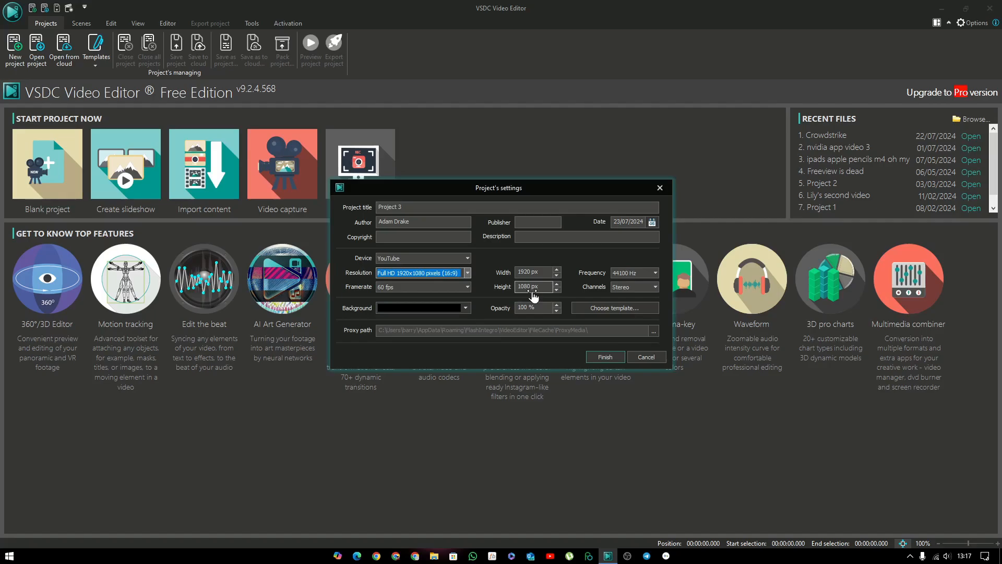
pyautogui.click(655, 273)
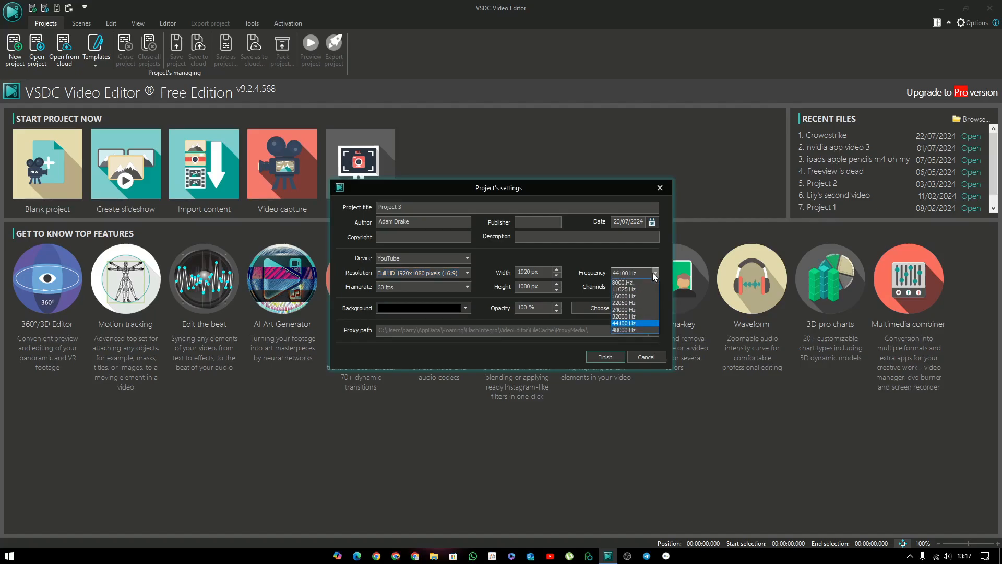
pyautogui.click(655, 274)
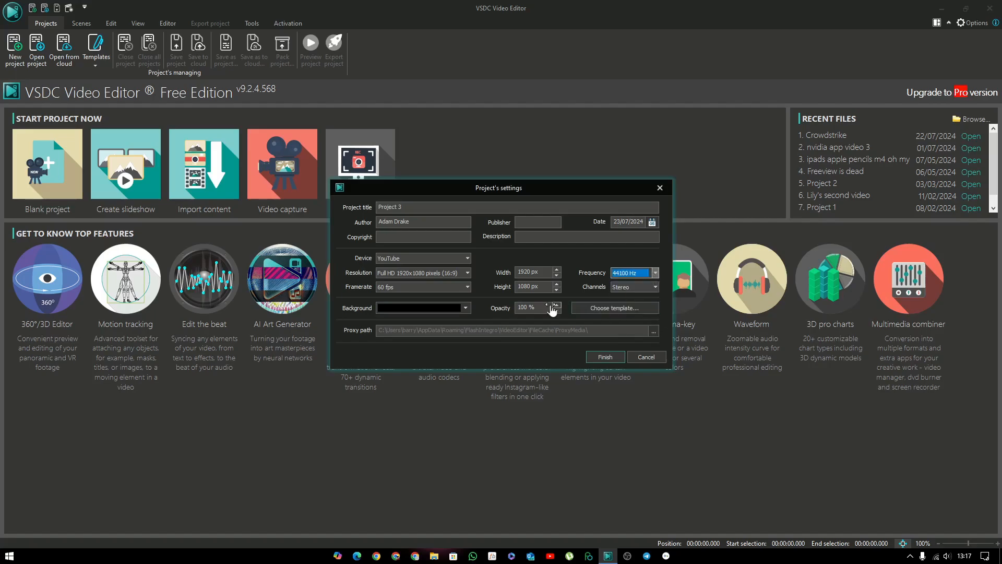
pyautogui.click(468, 287)
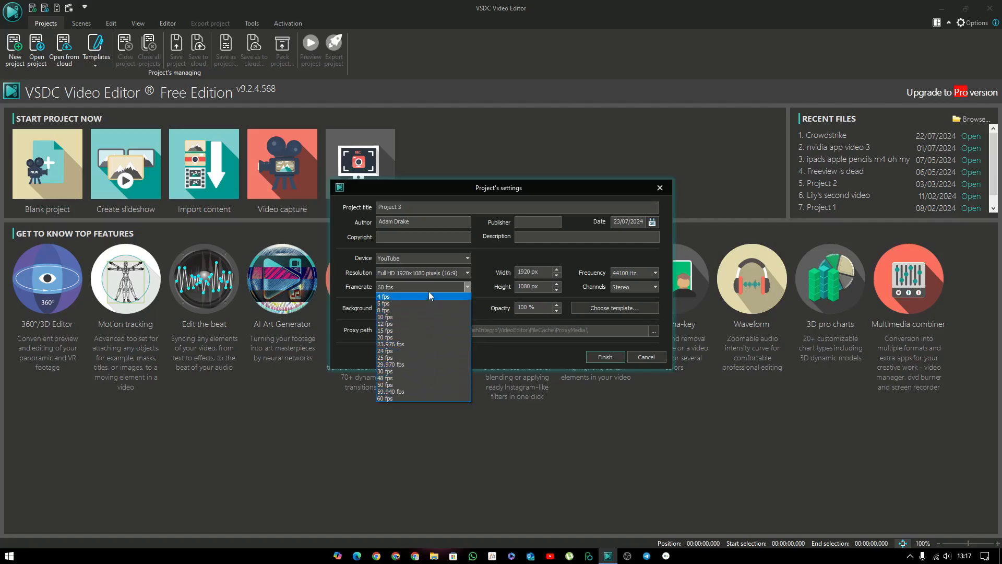
pyautogui.click(485, 279)
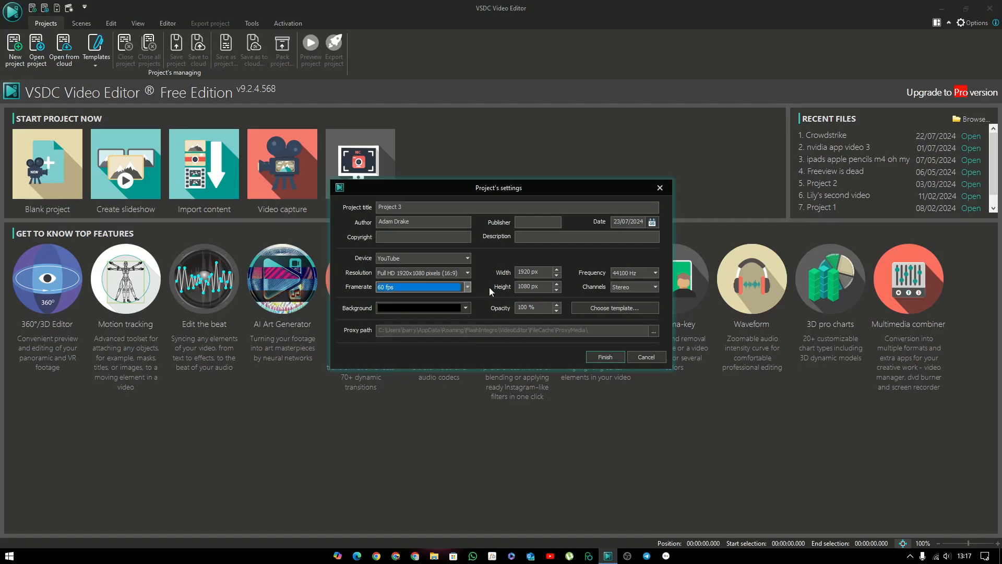
pyautogui.click(655, 287)
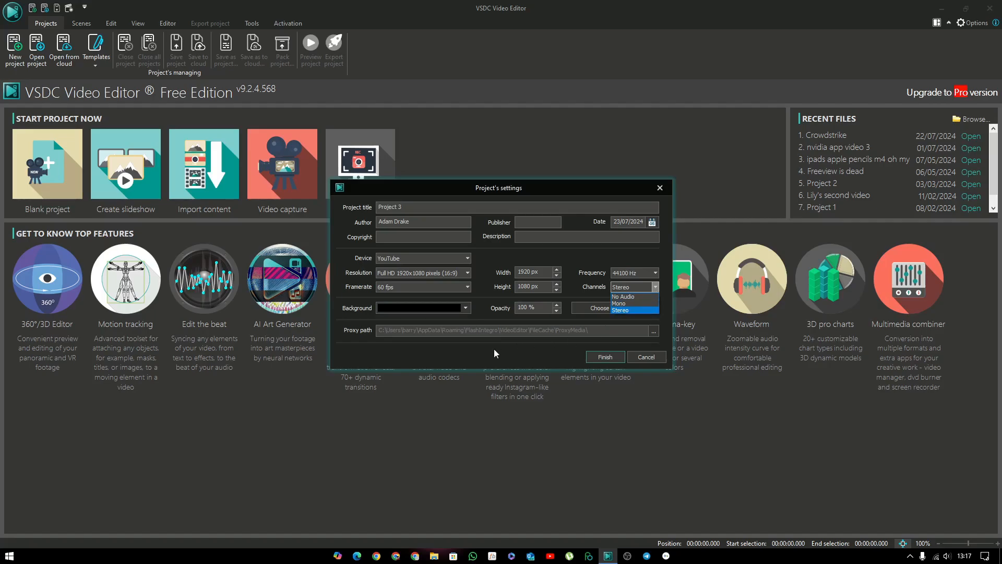
pyautogui.click(480, 312)
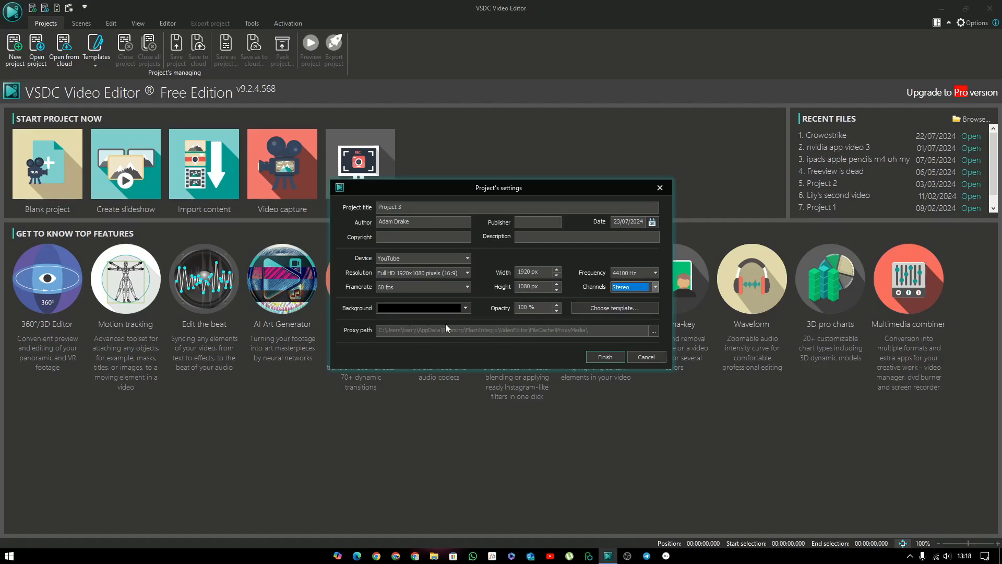
# Step: Create the project with the YouTube, Full HD 1920x1080, 60 fps settings and look through the template and effect categories
pyautogui.click(605, 358)
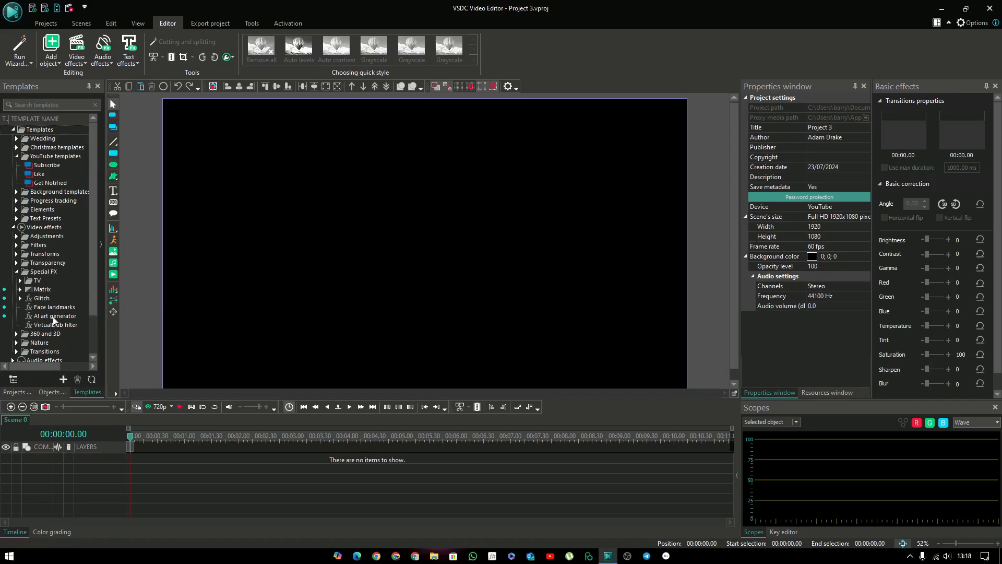
pyautogui.scroll(-1, 46, 346)
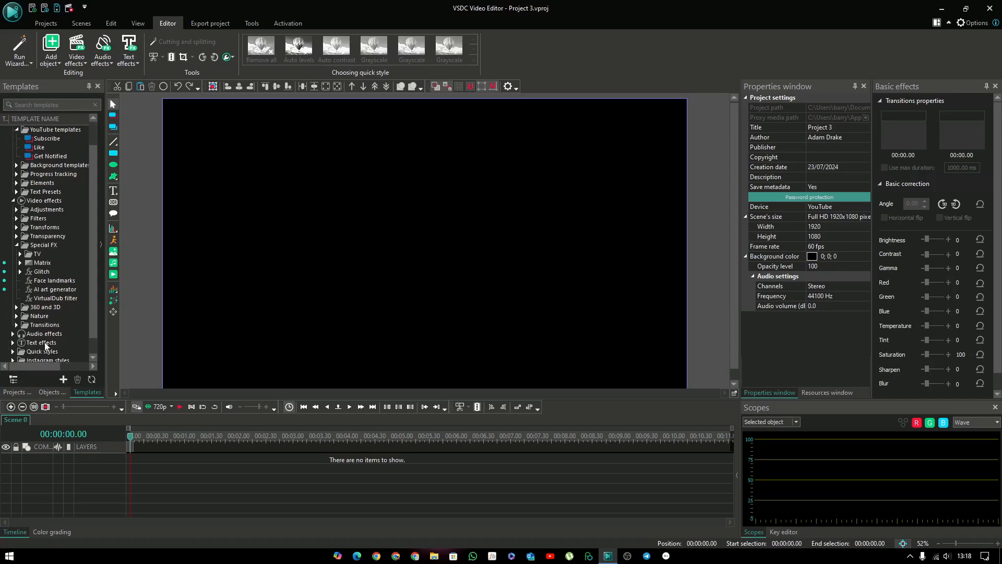
pyautogui.scroll(-1, 48, 346)
pyautogui.scroll(2, 52, 343)
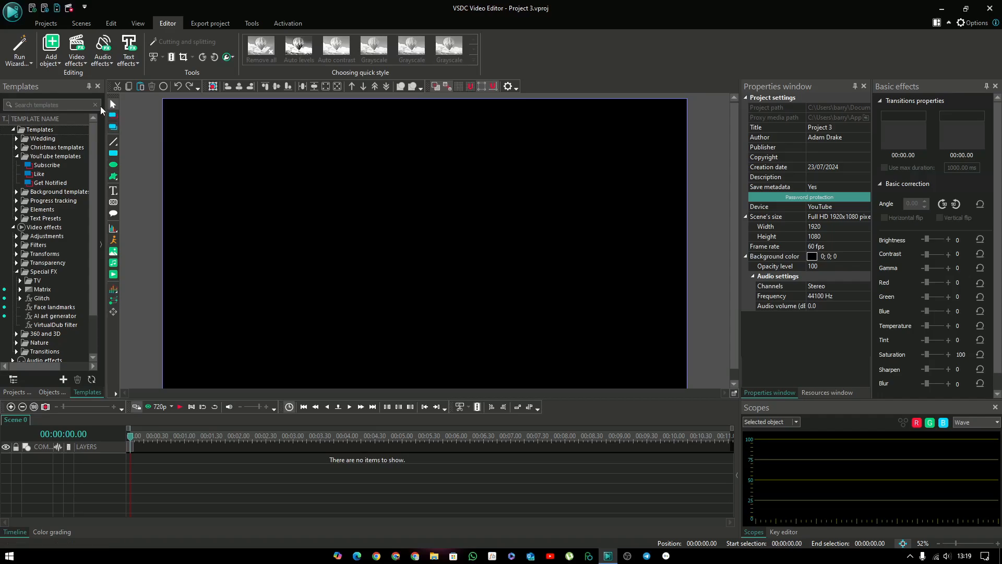
# Step: Add the Crowdstrike BSOD video from File Explorer to the start of the timeline and leave it deselected
pyautogui.click(434, 555)
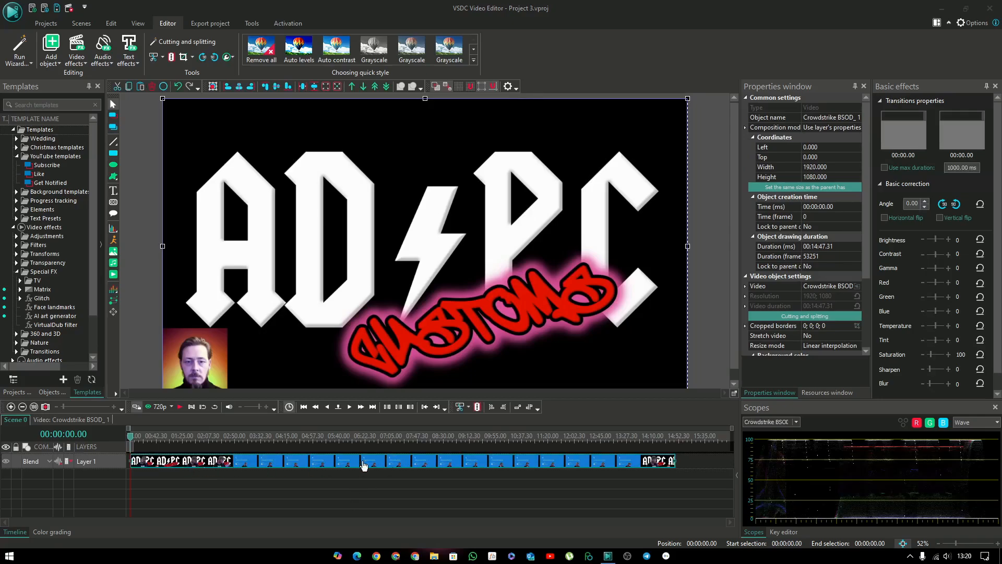
pyautogui.click(383, 492)
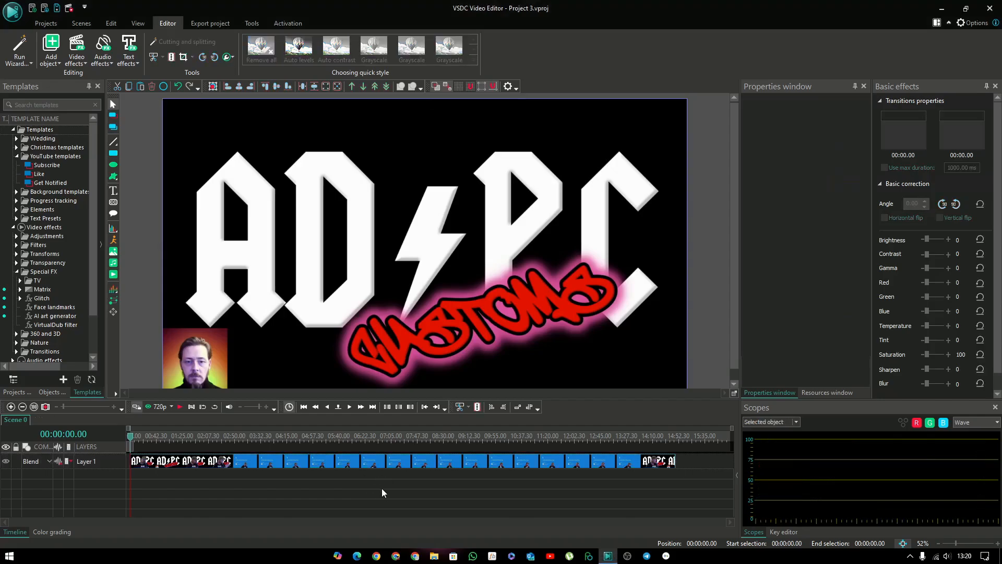
# Step: Enlarge the Layer 1 track on the timeline, select the video clip and reduce the track to a moderate height
pyautogui.moveTo(382, 471); pyautogui.dragTo(377, 502)
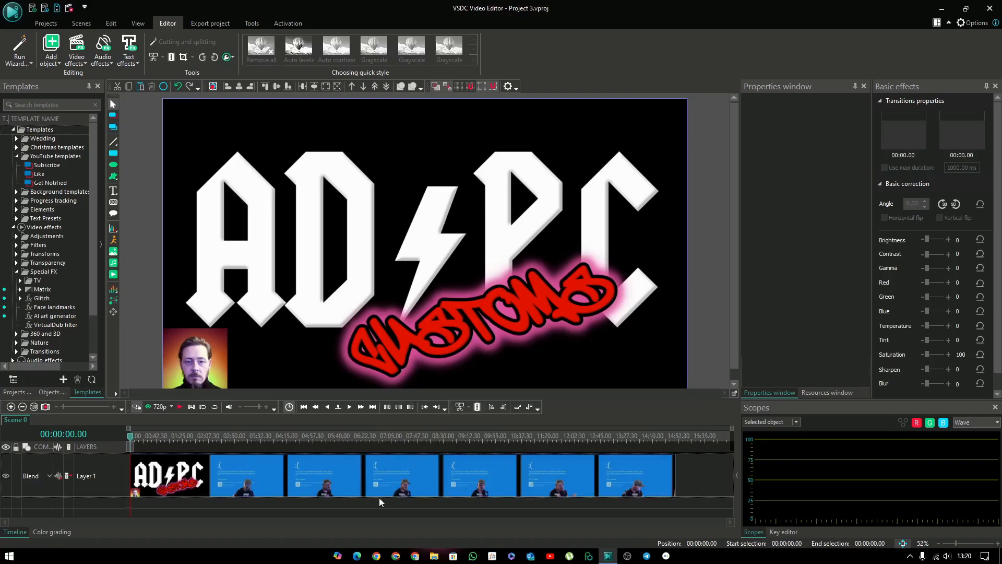
pyautogui.click(381, 473)
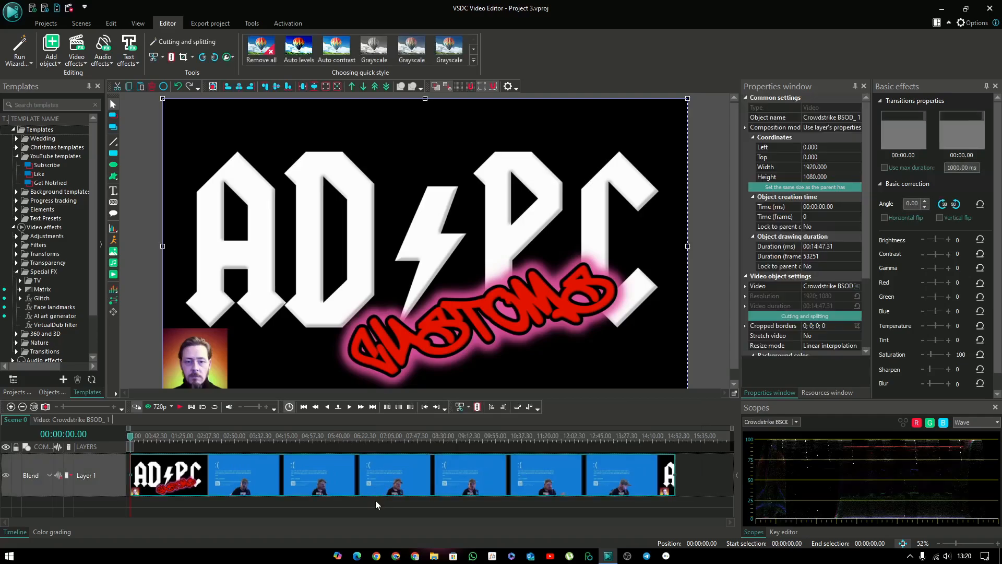
pyautogui.moveTo(375, 497); pyautogui.dragTo(375, 475)
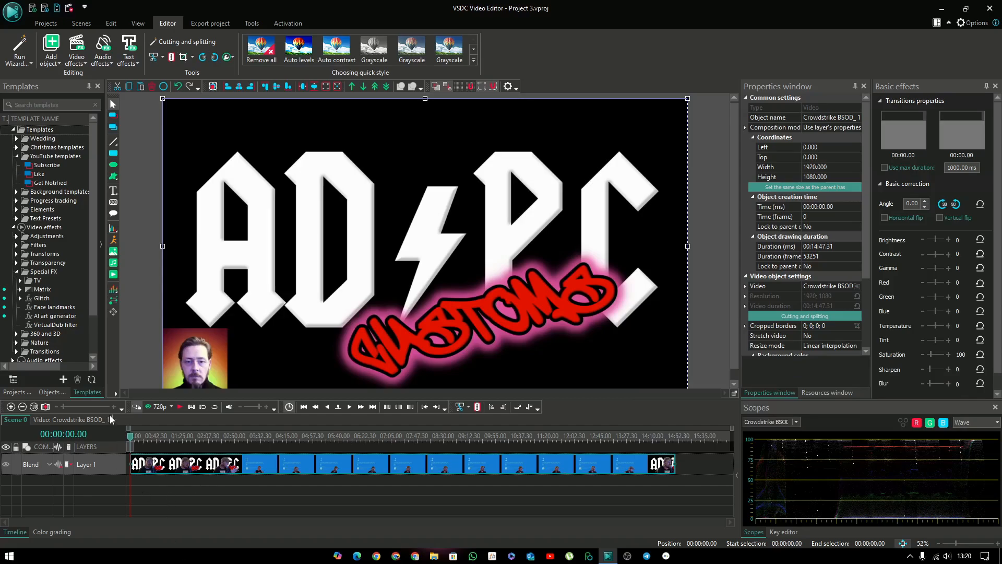
pyautogui.click(172, 407)
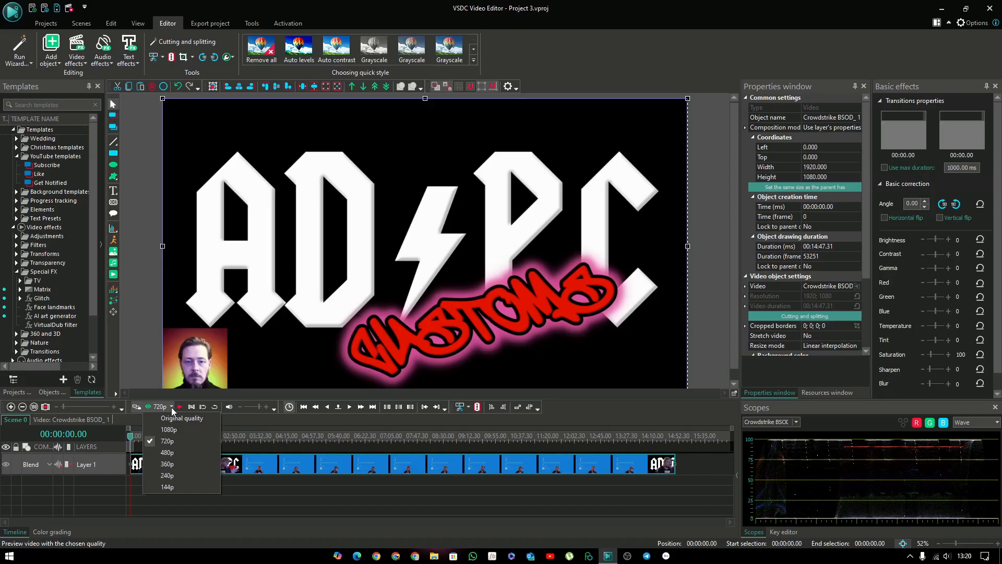
pyautogui.click(171, 407)
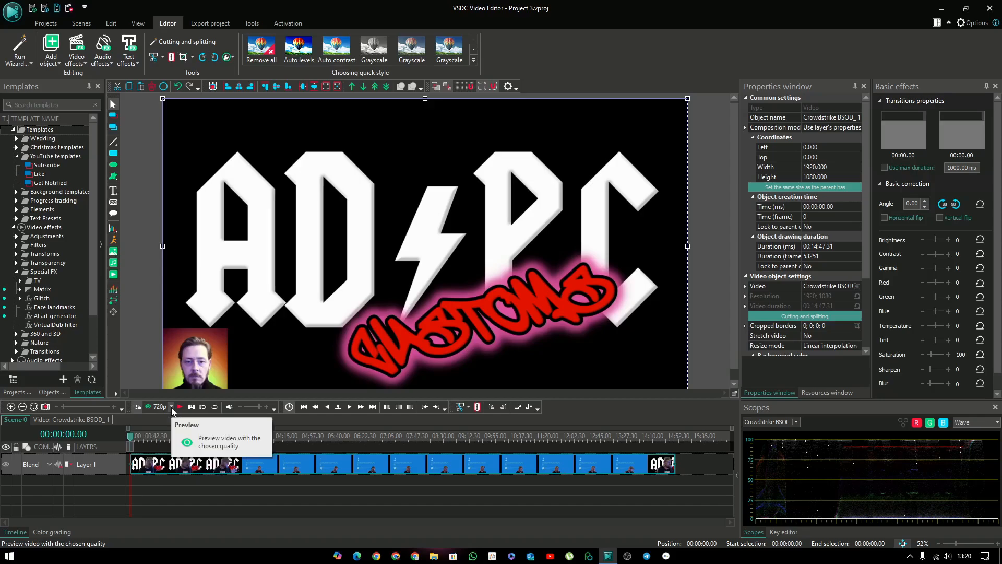
# Step: Split the Crowdstrike BSOD clip at 00:00:45.50 and shift its second part along the timeline to leave a gap
pyautogui.moveTo(130, 442); pyautogui.dragTo(158, 440)
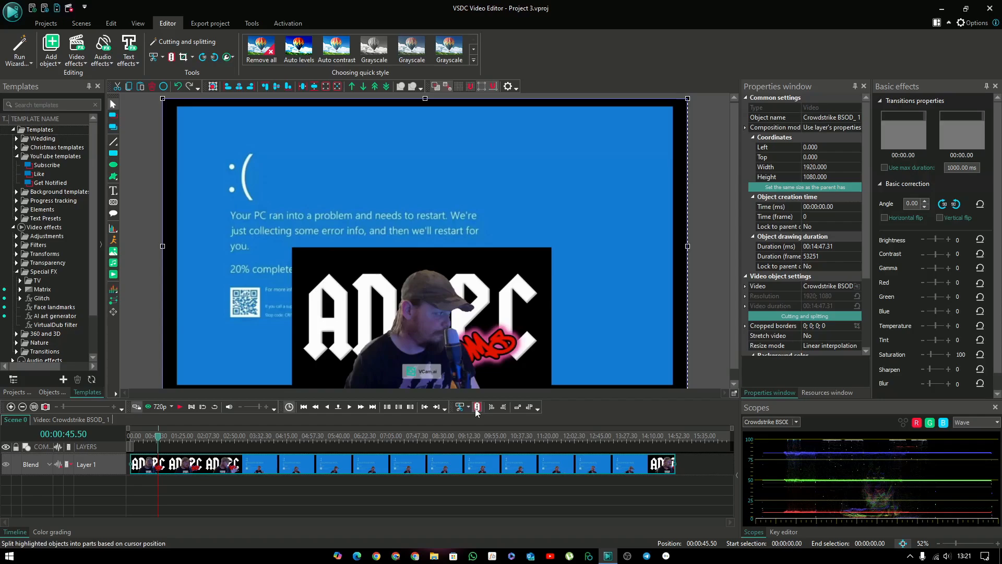
pyautogui.click(476, 407)
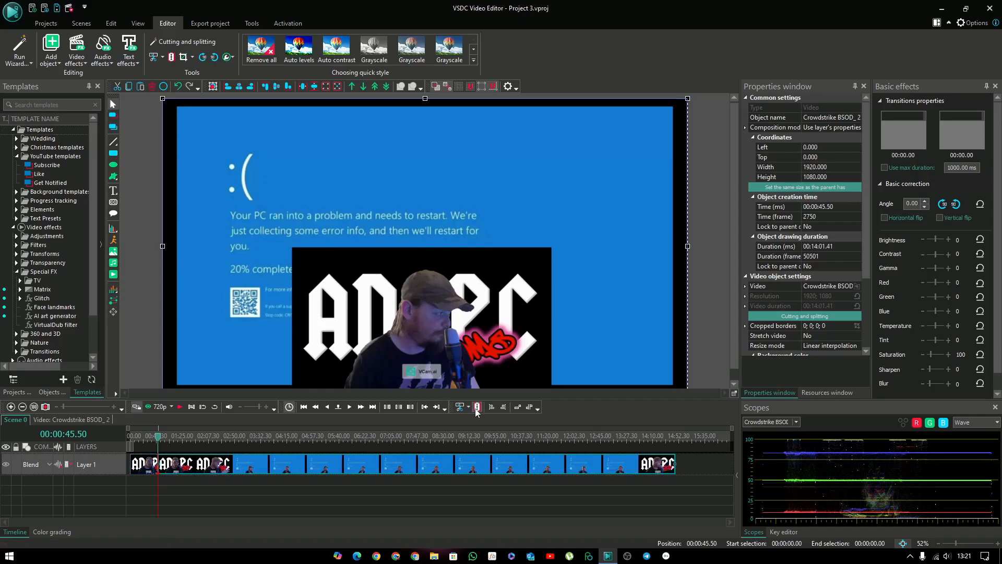
pyautogui.moveTo(347, 464)
pyautogui.mouseDown()
pyautogui.moveTo(426, 464)
pyautogui.moveTo(343, 464)
pyautogui.mouseUp()
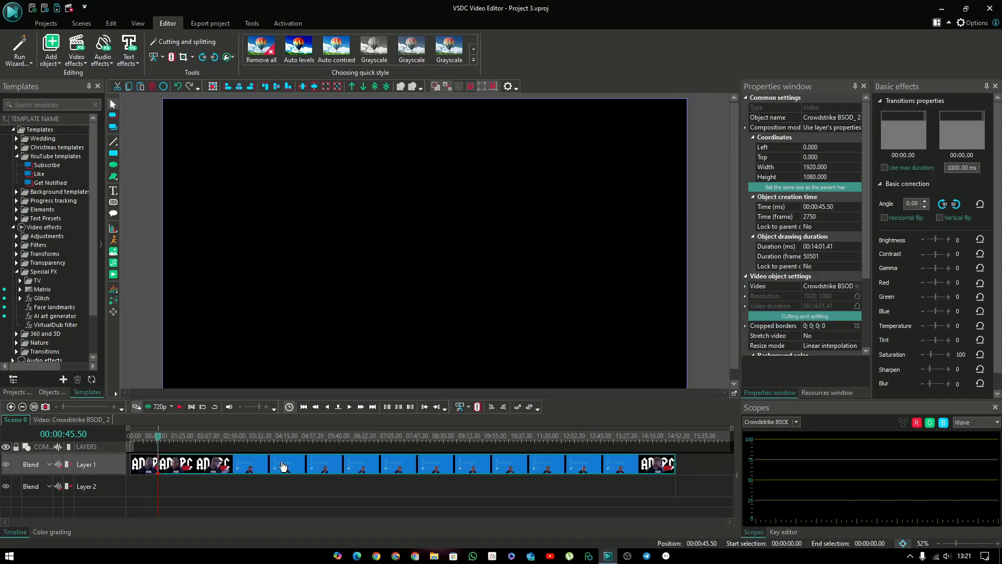
pyautogui.moveTo(208, 467); pyautogui.dragTo(237, 469)
# Step: Delete the first part of the split video and move the remaining part to the start of the timeline
pyautogui.click(146, 472)
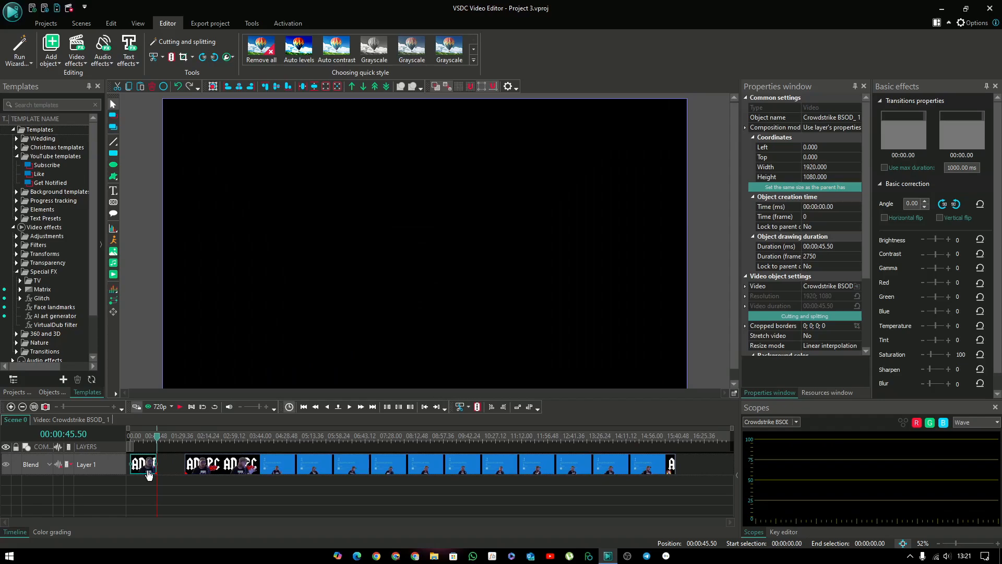
pyautogui.rightClick(146, 470)
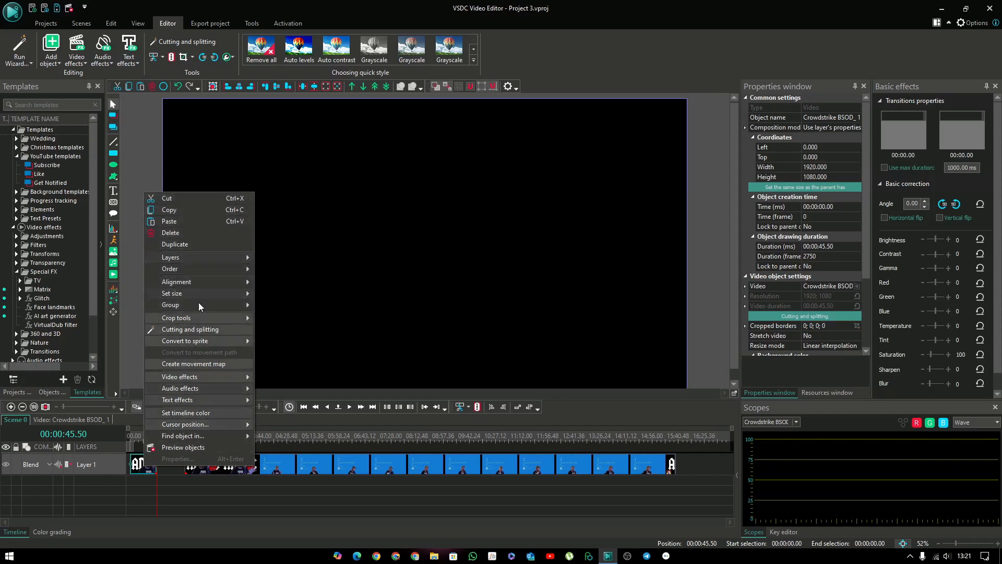
pyautogui.click(177, 231)
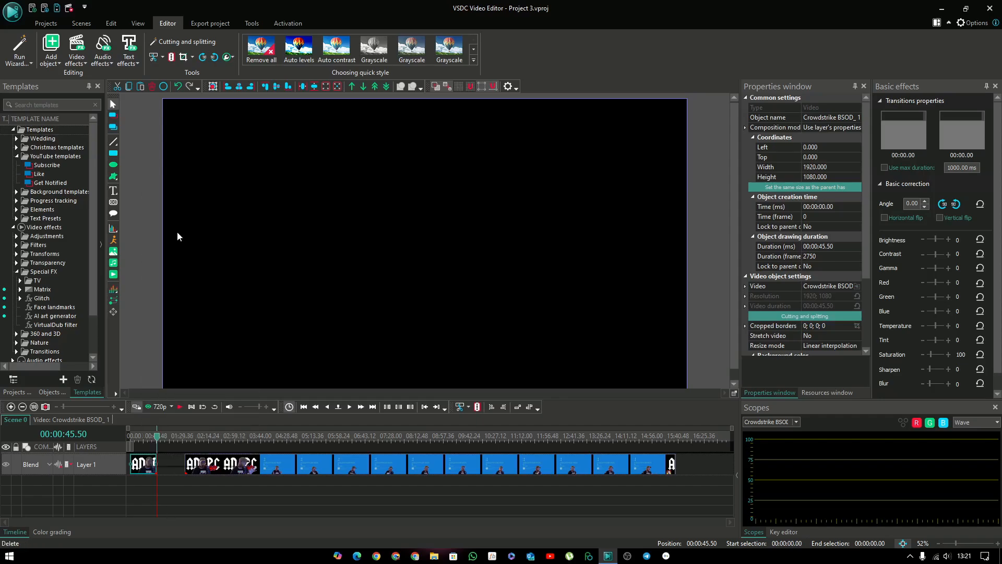
pyautogui.click(298, 466)
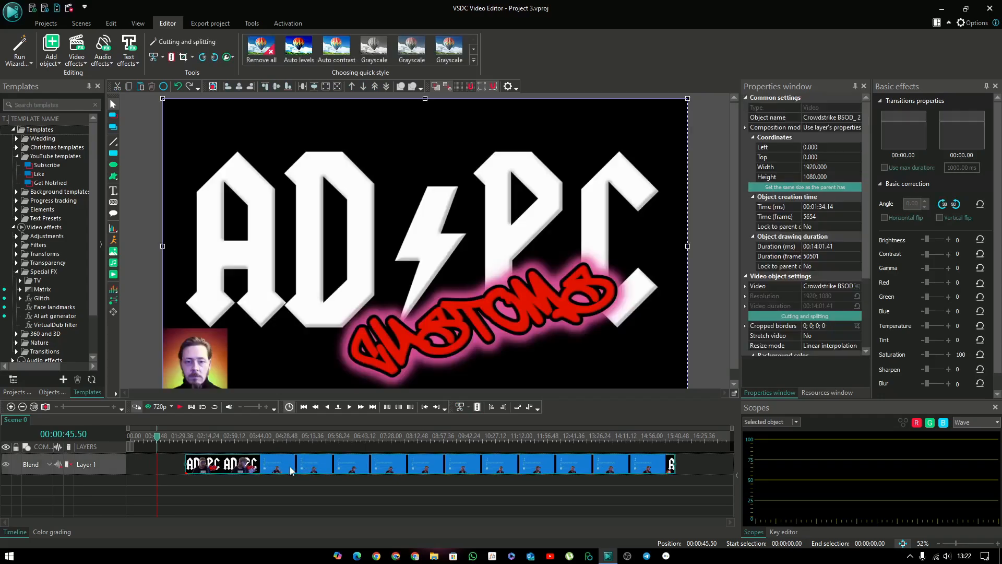
pyautogui.moveTo(297, 470); pyautogui.dragTo(251, 470)
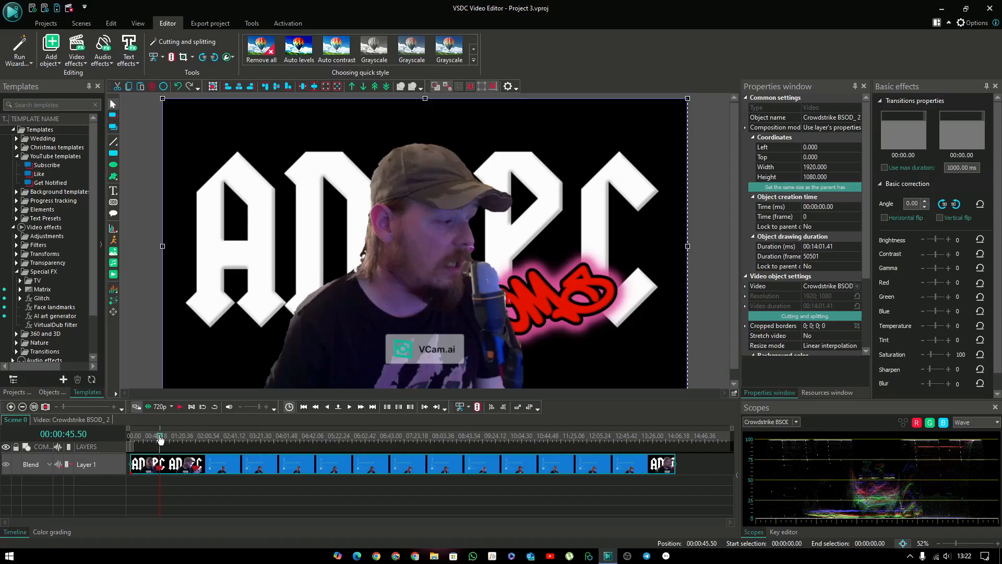
# Step: Add a text box about 1069 by 178 pixels near the frame's upper edge, on a new layer from the timeline's start, reading "sample text"
pyautogui.moveTo(160, 440); pyautogui.dragTo(123, 439)
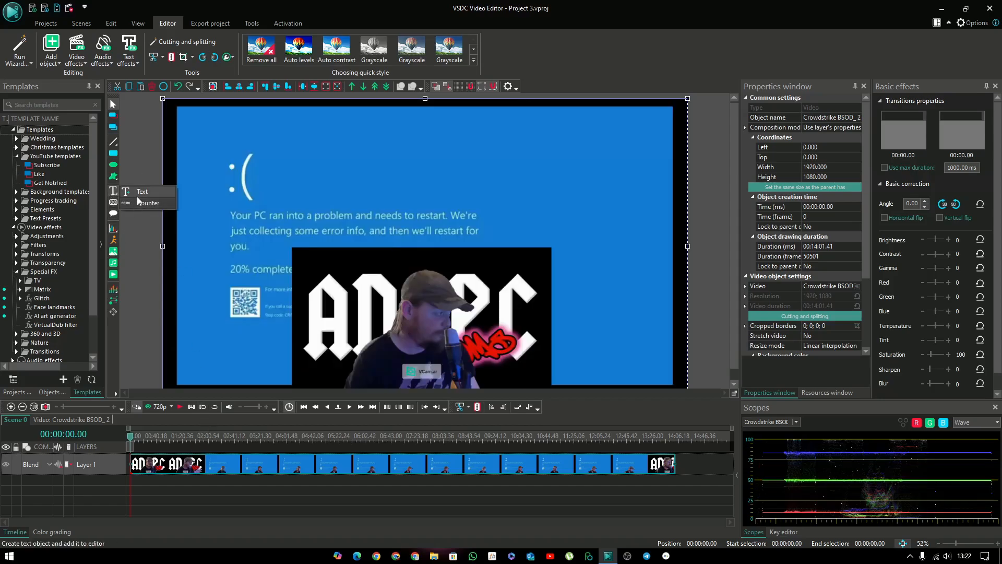
pyautogui.click(137, 196)
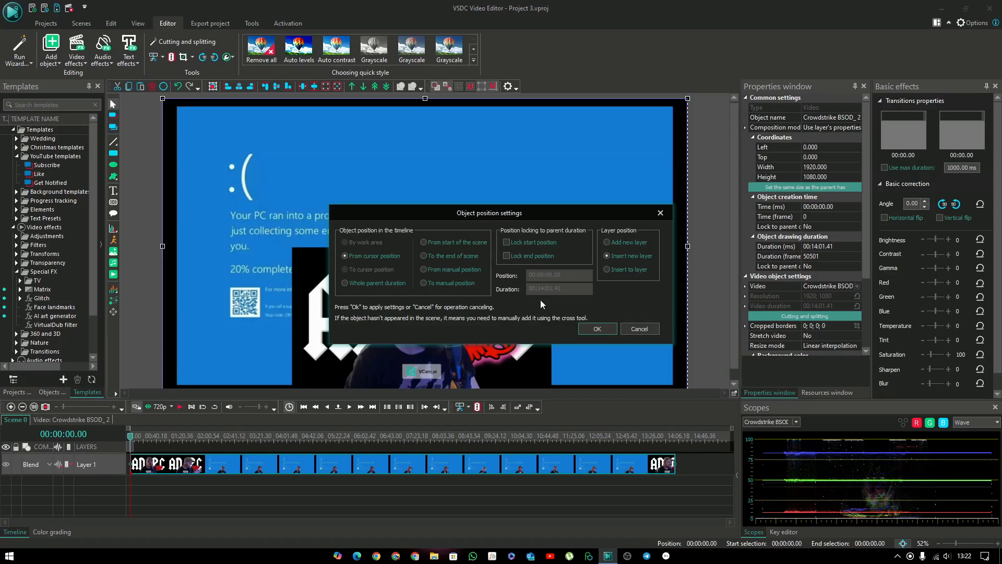
pyautogui.click(593, 330)
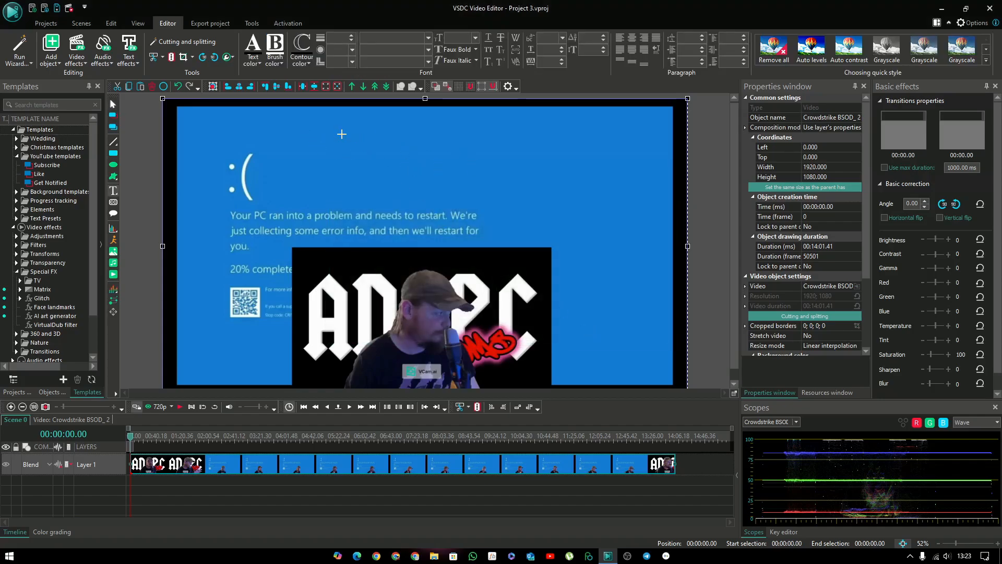
pyautogui.moveTo(315, 136); pyautogui.dragTo(608, 185)
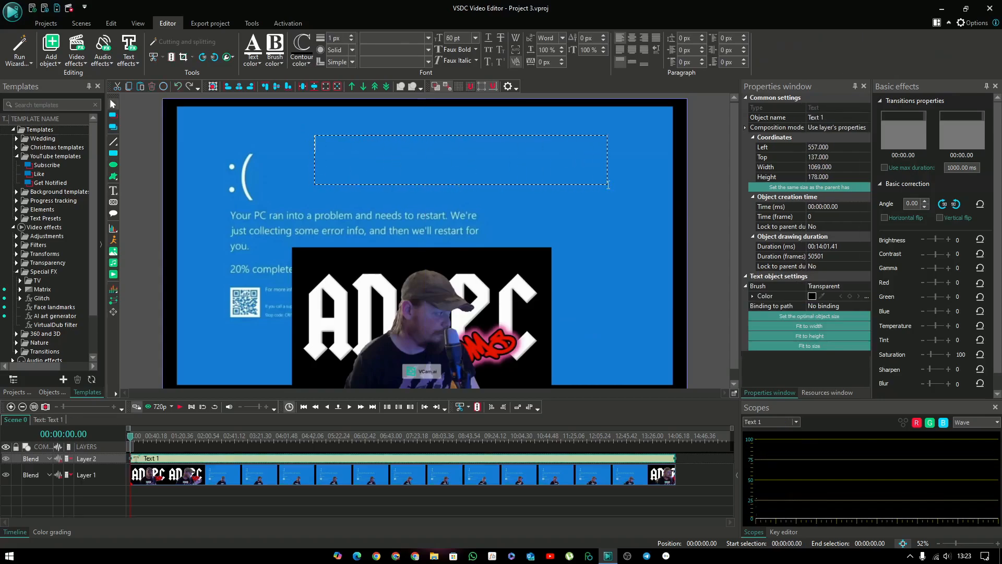
pyautogui.write('sa')
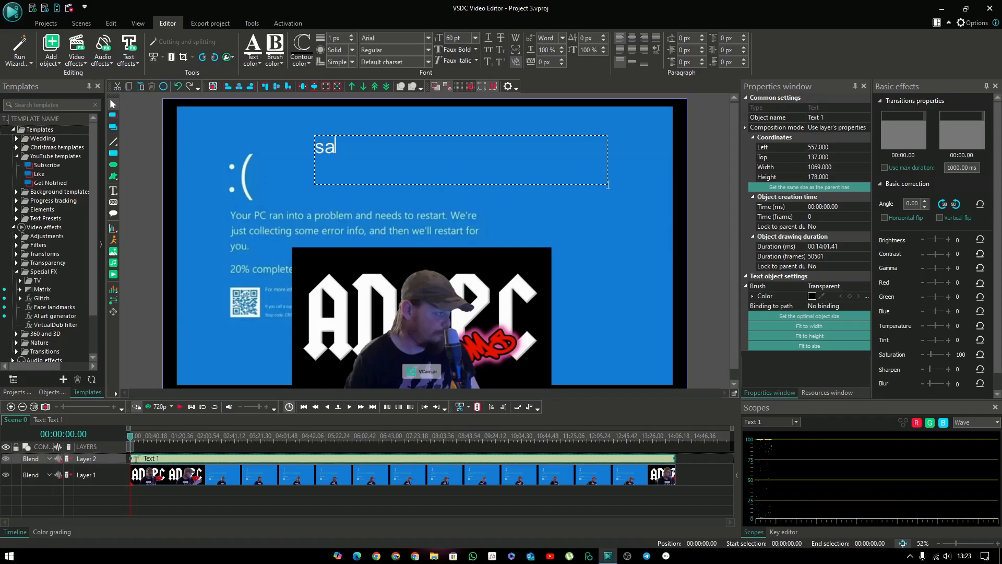
pyautogui.write('mple text')
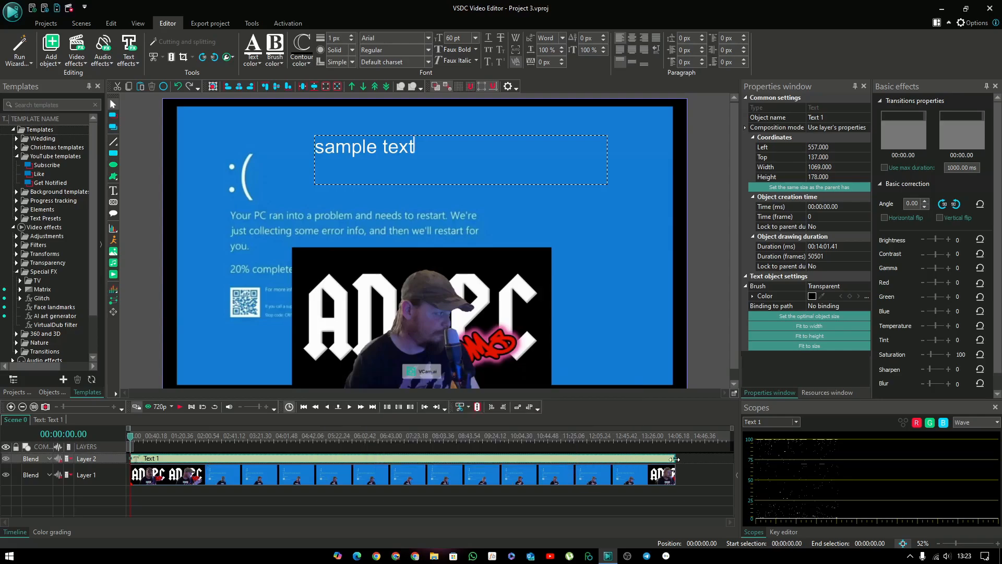
# Step: Shorten the text clip to about 2:03, move it to start at about 1:56 and place the playhead over it at 00:02:02.22
pyautogui.moveTo(674, 458); pyautogui.dragTo(209, 458)
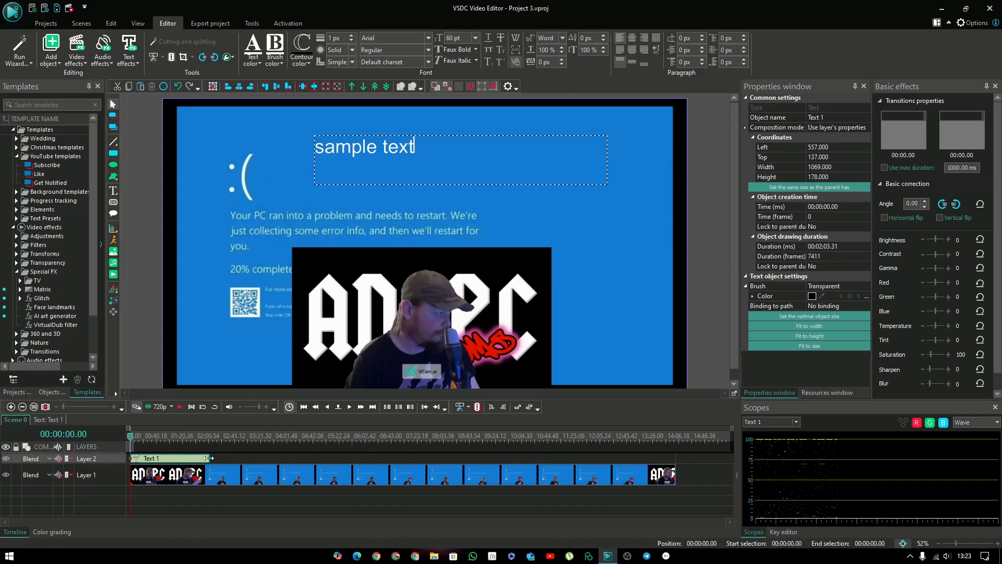
pyautogui.moveTo(159, 459); pyautogui.dragTo(222, 463)
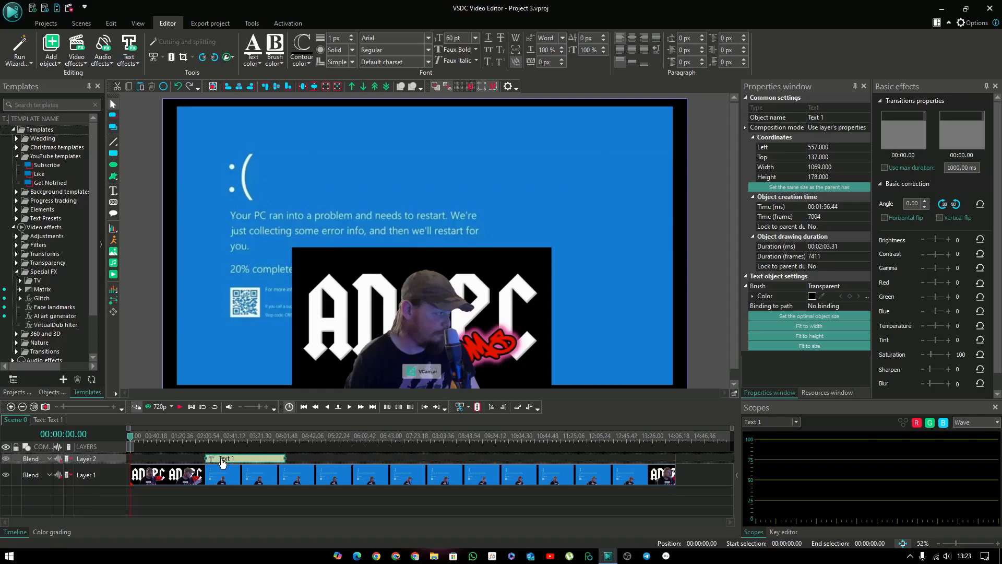
pyautogui.moveTo(132, 439); pyautogui.dragTo(211, 442)
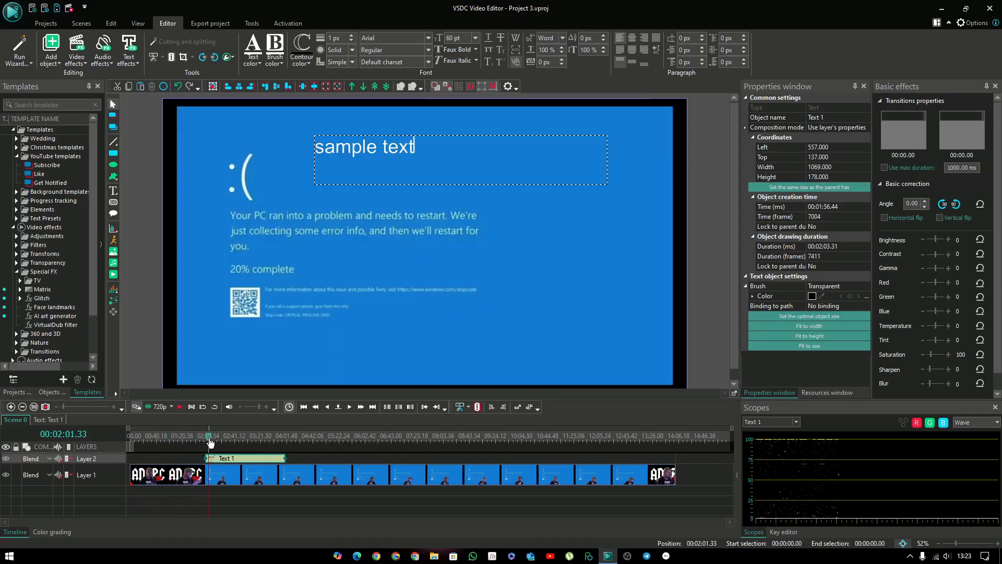
pyautogui.moveTo(211, 443); pyautogui.dragTo(211, 443)
# Step: Rename the text object as "sample text"
pyautogui.click(829, 119)
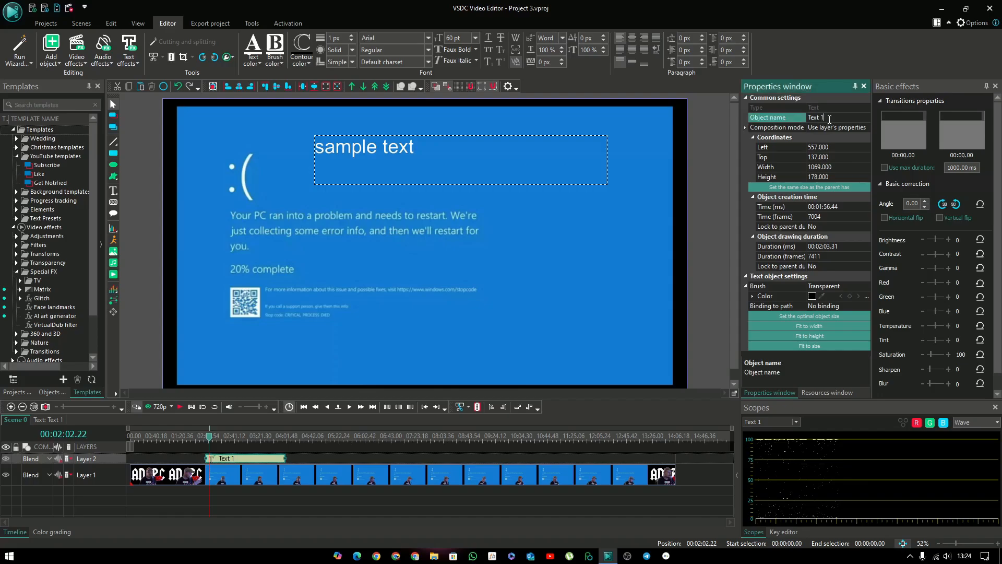
pyautogui.press('BackSpace')
pyautogui.press('BackSpace')
pyautogui.press('BackSpace')
pyautogui.press('BackSpace')
pyautogui.press('BackSpace')
pyautogui.press('BackSpace')
pyautogui.write('sample text')
pyautogui.press('Return')
# Step: Enlarge the sample text within its box using the fit-to-size and fit-to-width options
pyautogui.click(829, 347)
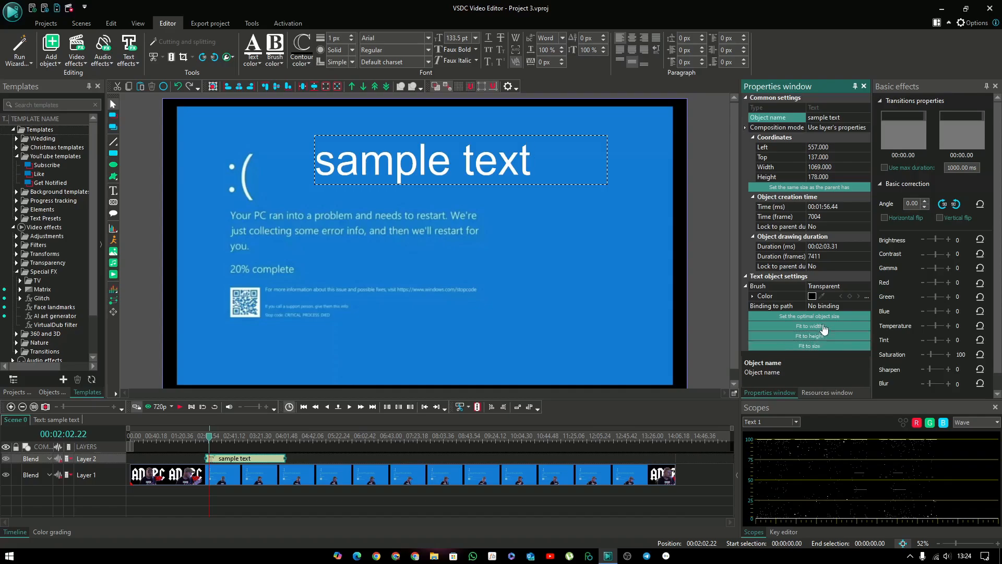
pyautogui.click(824, 326)
pyautogui.click(824, 347)
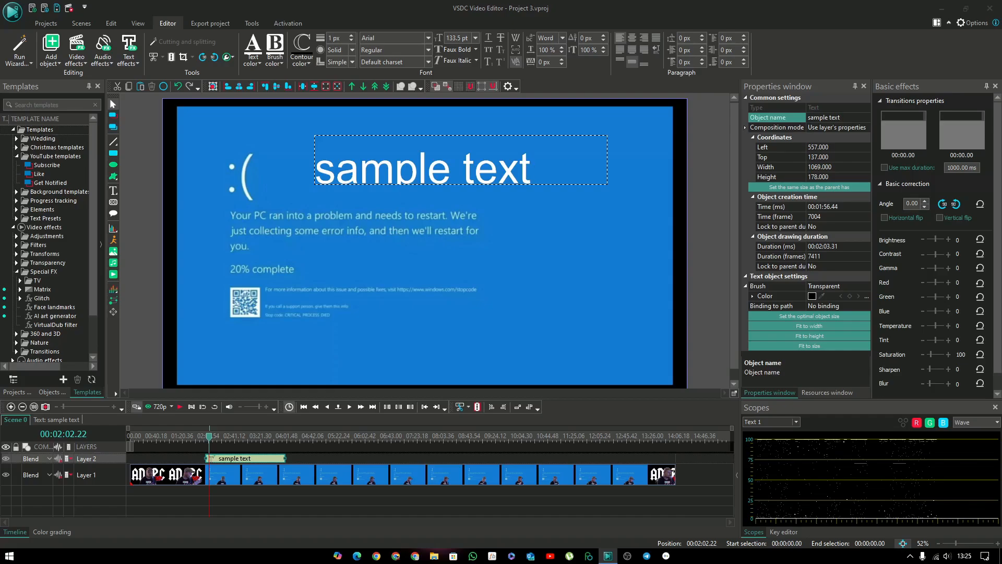
# Step: Return the playhead to the timeline's start and add the windows-xp-startup audio there on a new layer below the video
pyautogui.moveTo(210, 436); pyautogui.dragTo(105, 435)
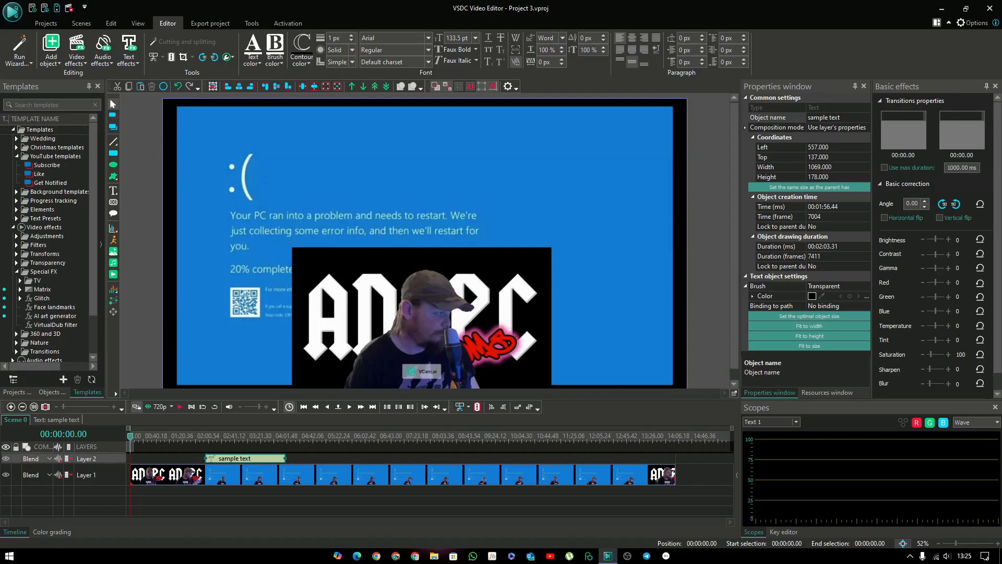
pyautogui.moveTo(0, 459); pyautogui.dragTo(135, 488)
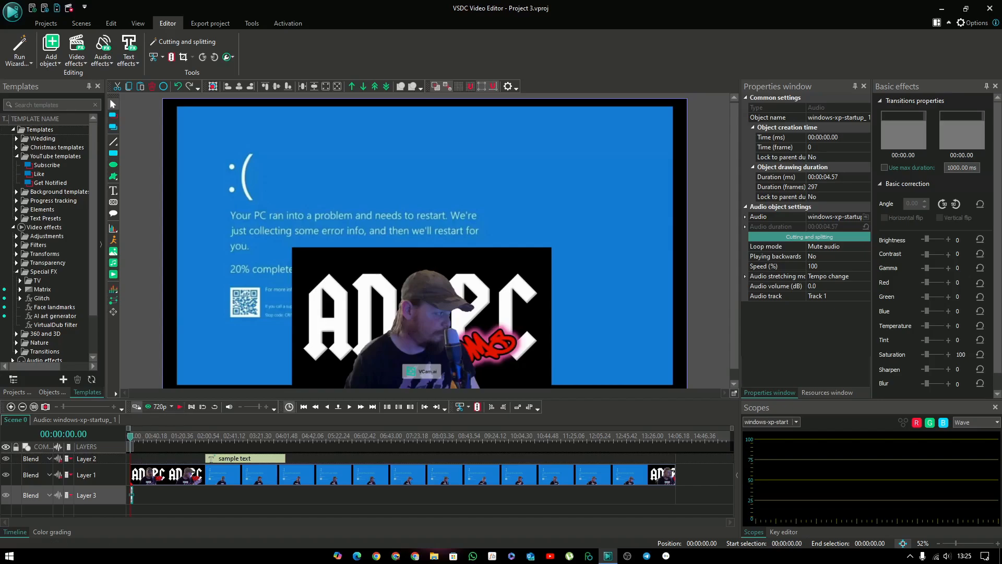
# Step: Move the playhead to 00:13:59.44 near the video's end and add the xpshutdown audio there on a new layer
pyautogui.moveTo(131, 439); pyautogui.dragTo(673, 442)
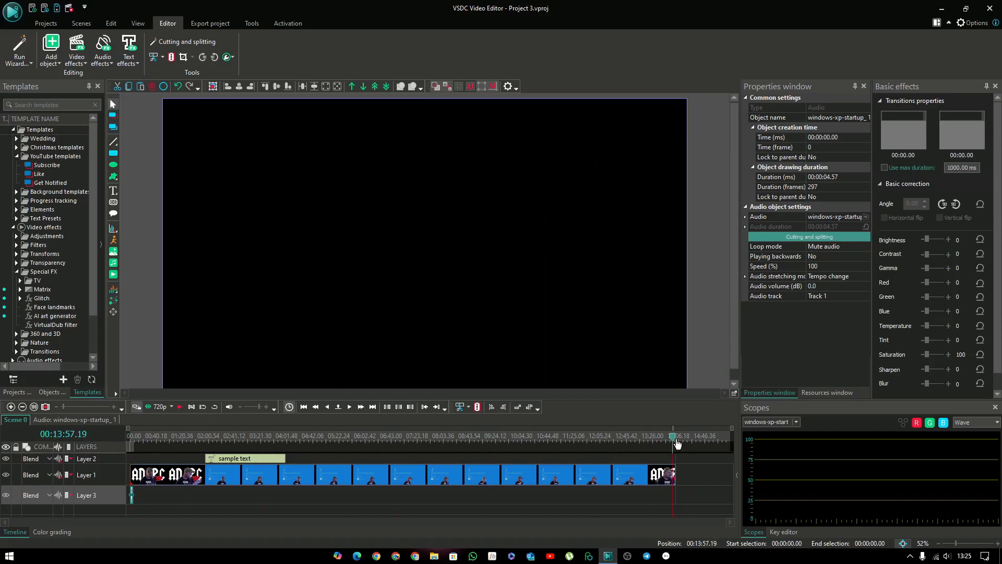
pyautogui.click(674, 442)
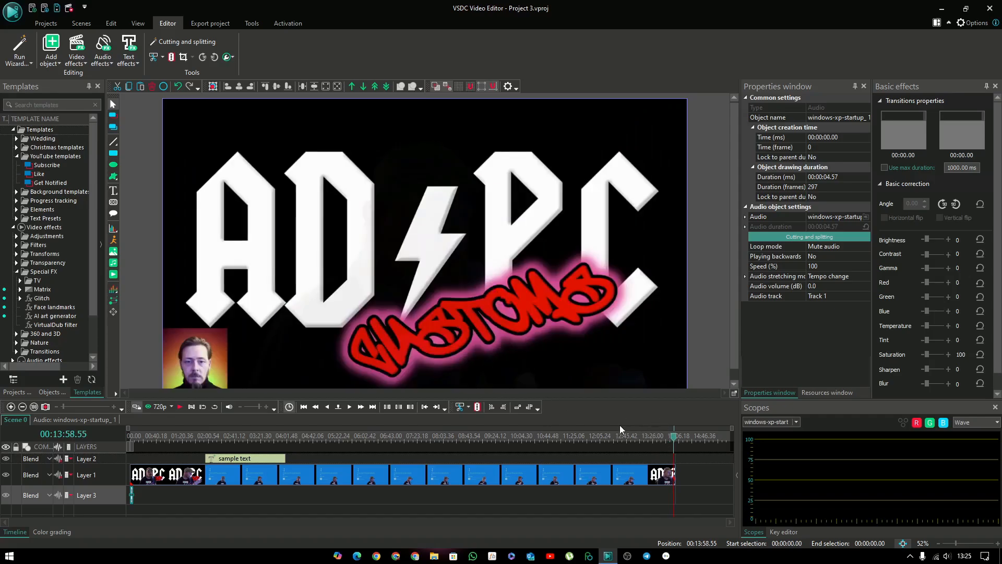
pyautogui.click(676, 438)
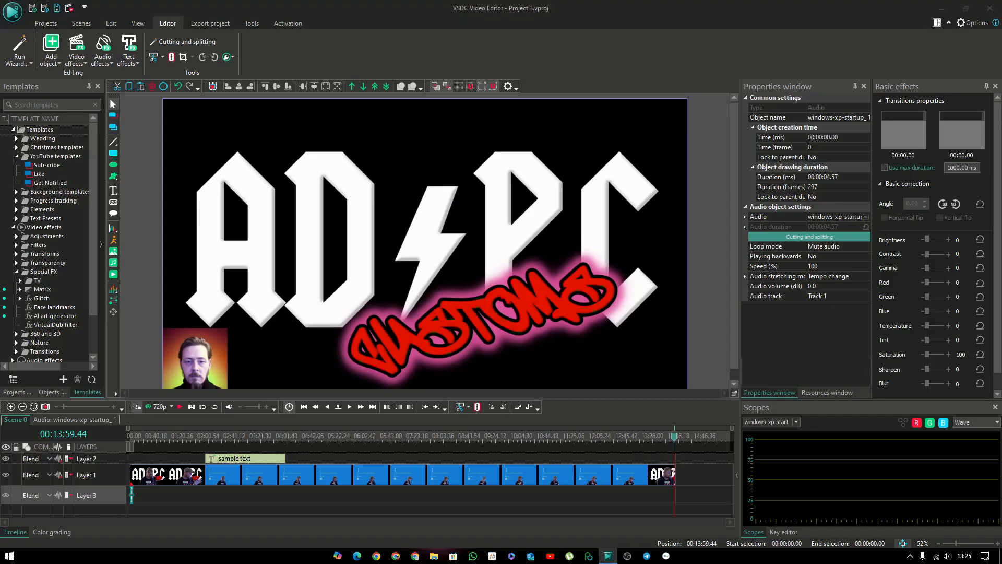
pyautogui.moveTo(678, 509); pyautogui.dragTo(678, 509)
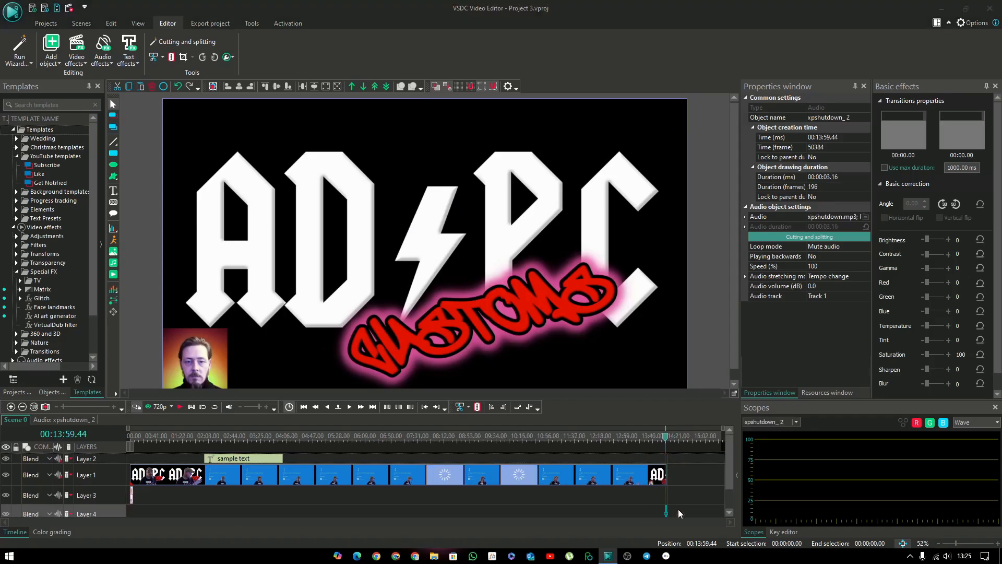
# Step: Reduce the track heights of Layer 1, Layer 3 and Layer 4 so all four layers fit in the timeline
pyautogui.click(510, 485)
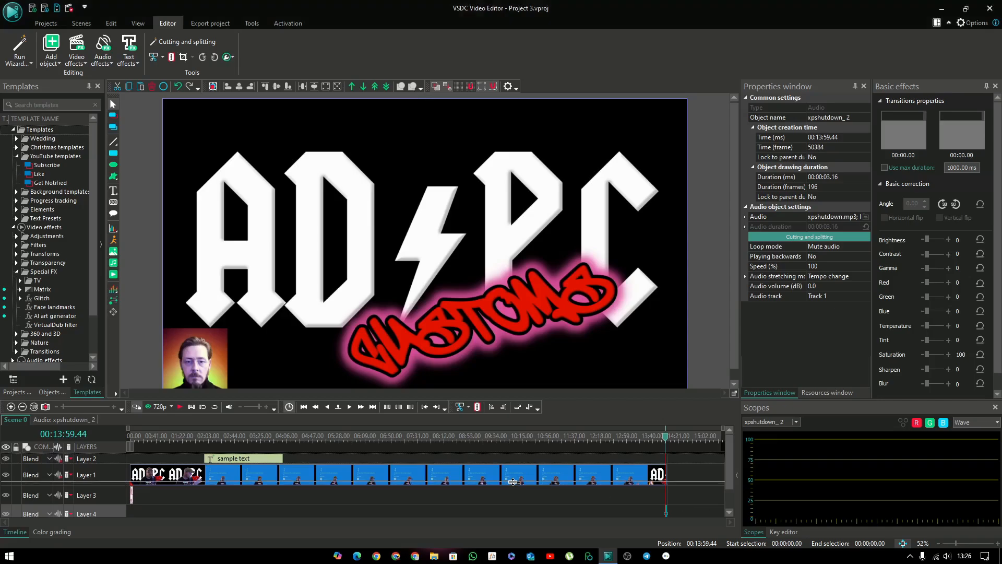
pyautogui.moveTo(510, 485); pyautogui.dragTo(514, 483)
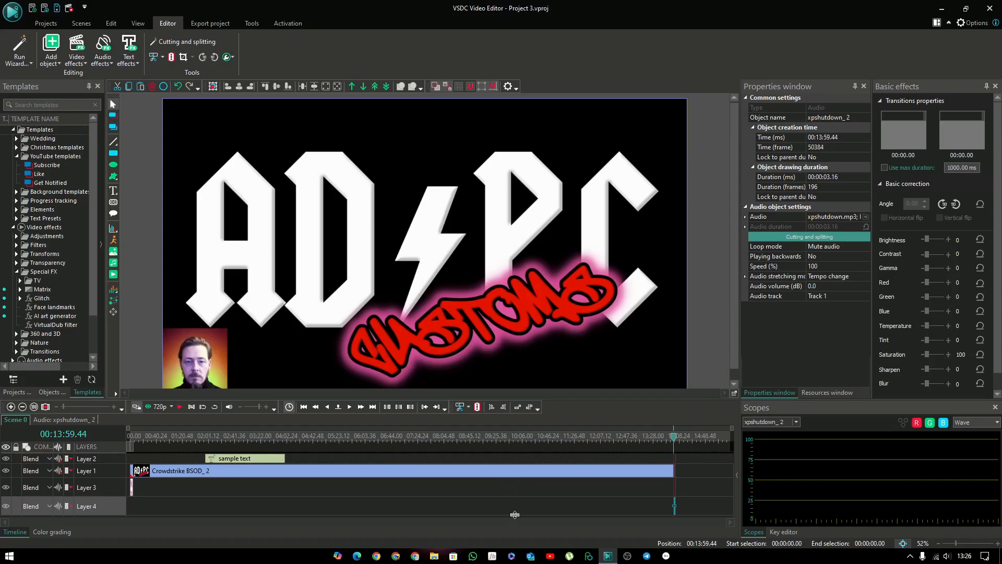
pyautogui.click(280, 493)
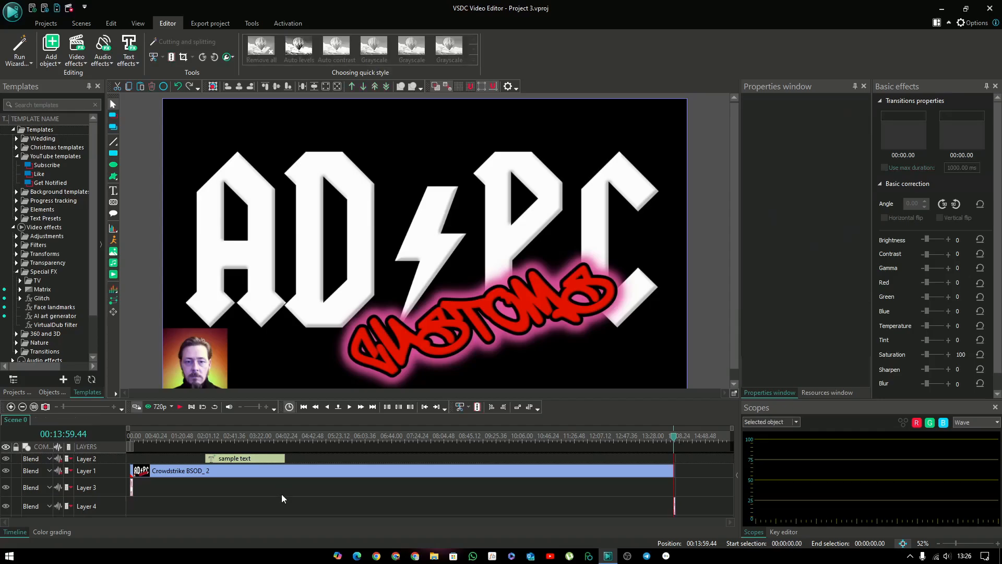
pyautogui.moveTo(282, 495); pyautogui.dragTo(284, 489)
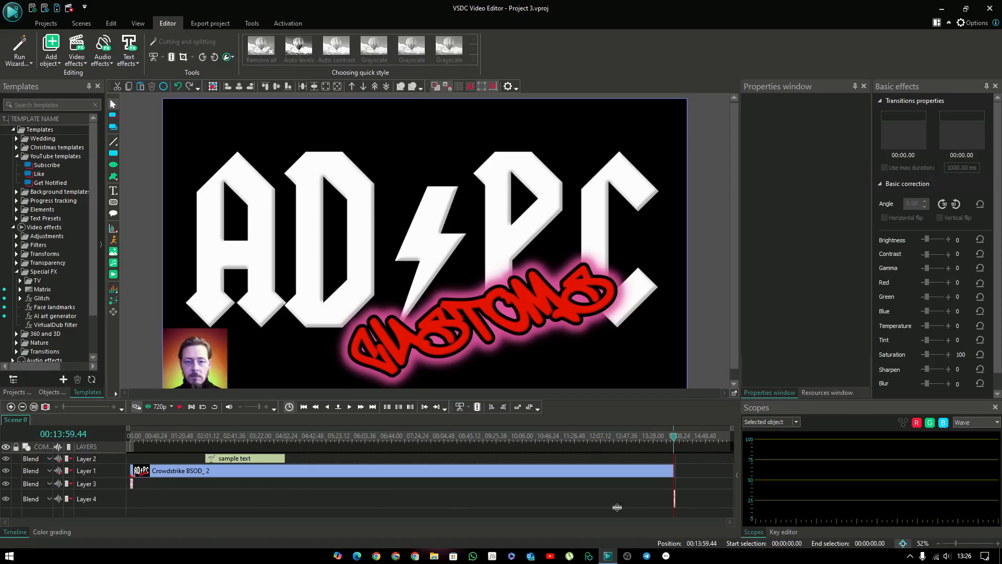
pyautogui.moveTo(633, 509); pyautogui.dragTo(632, 500)
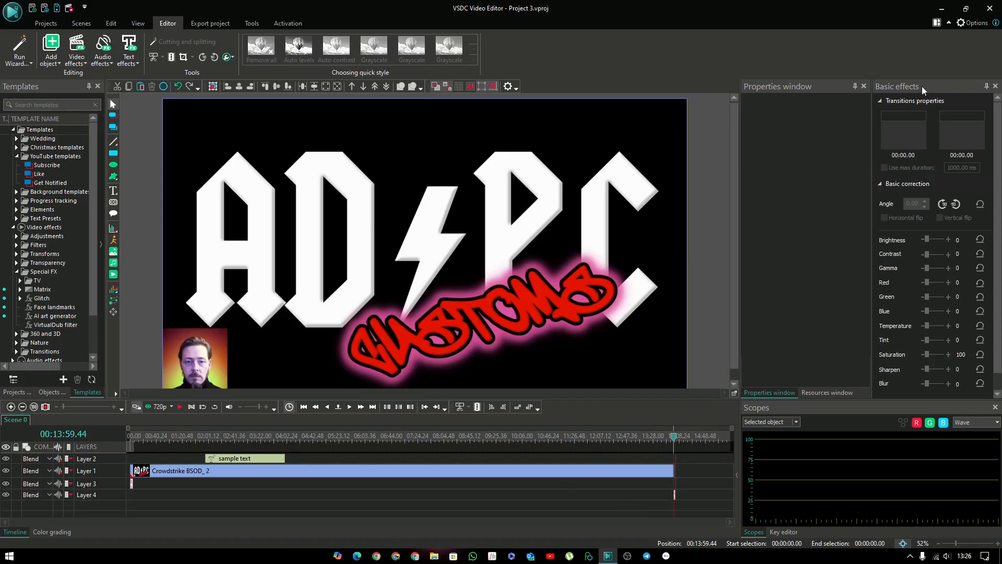
# Step: Add the CrowdStrike-BSOD-Error-Microsoft-1024x576 image on a new bottom layer, starting at about 00:05:49 and lasting about 00:01:54
pyautogui.click(675, 494)
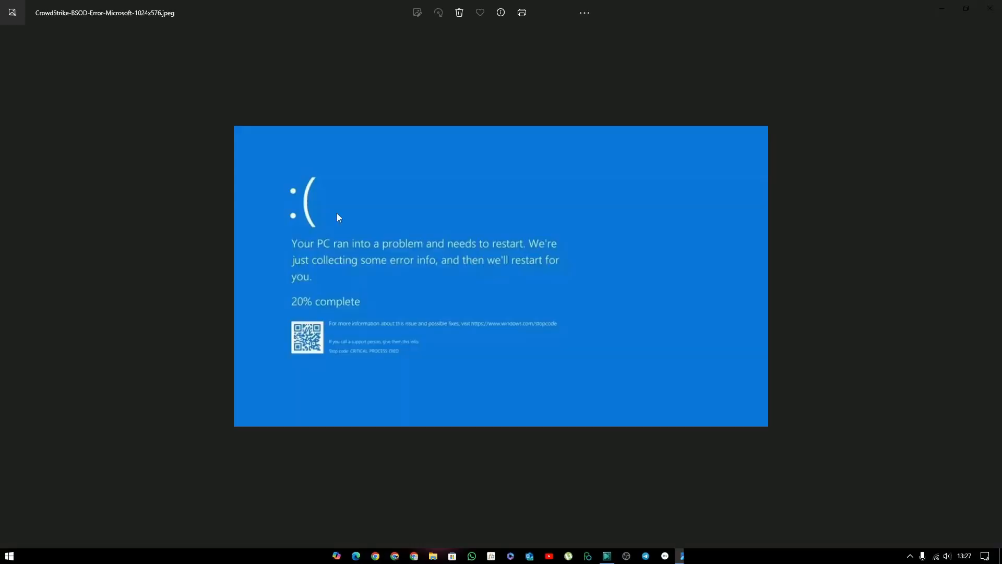
pyautogui.click(989, 11)
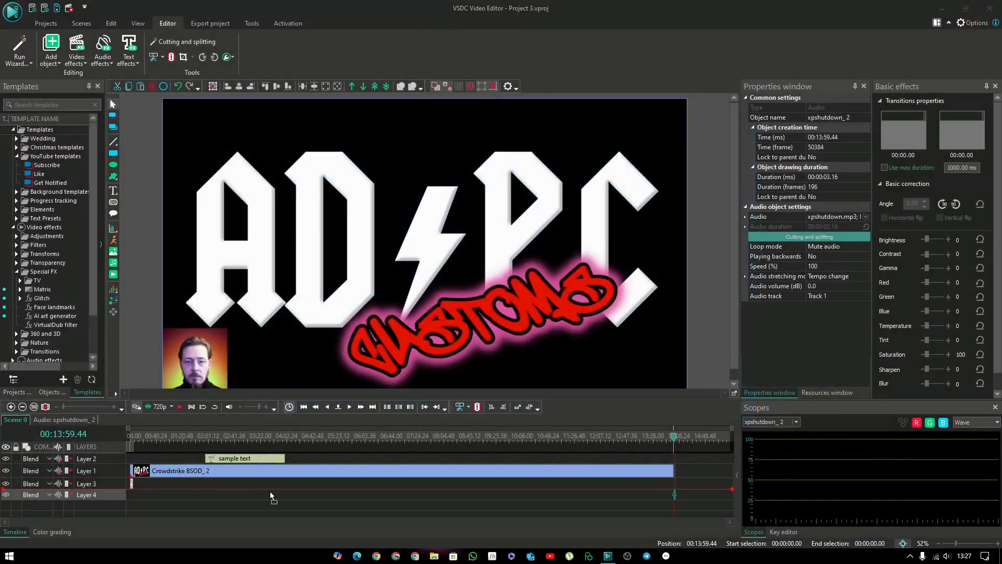
pyautogui.moveTo(293, 496); pyautogui.dragTo(293, 495)
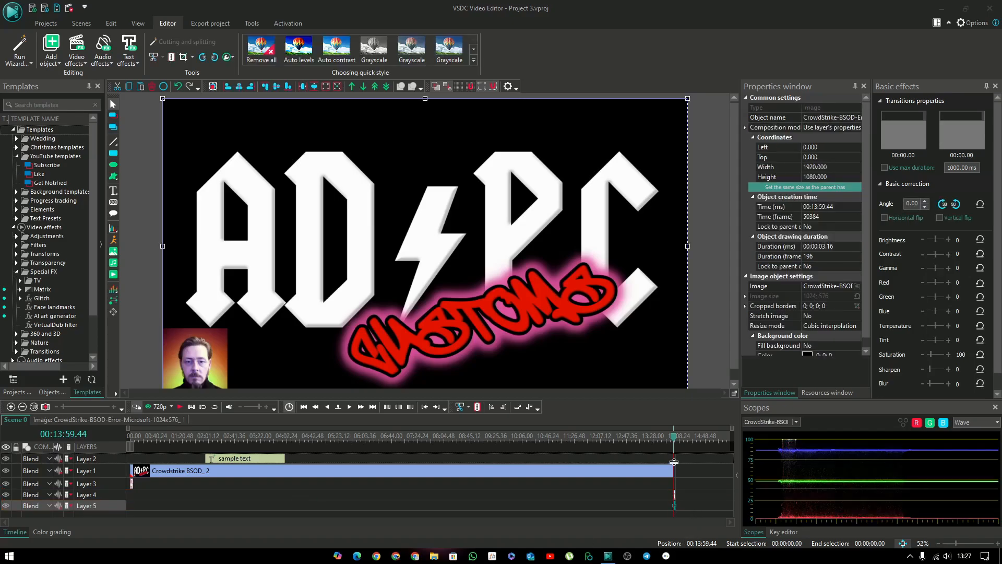
pyautogui.moveTo(674, 505); pyautogui.dragTo(393, 508)
# Step: Mute the system speakers and play the scene from 00:01:41.35 into the start of the sample text
pyautogui.moveTo(674, 440); pyautogui.dragTo(197, 440)
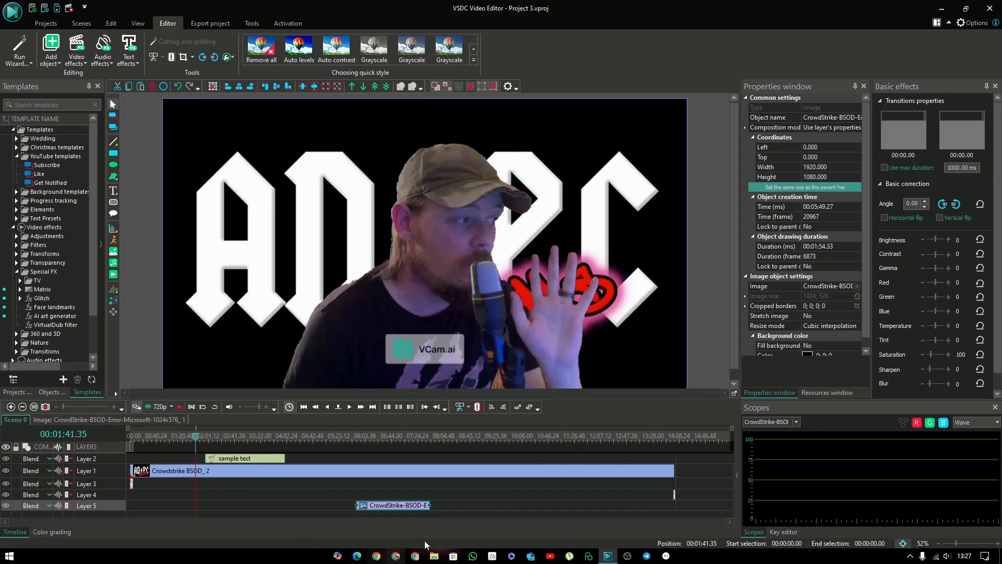
pyautogui.click(947, 555)
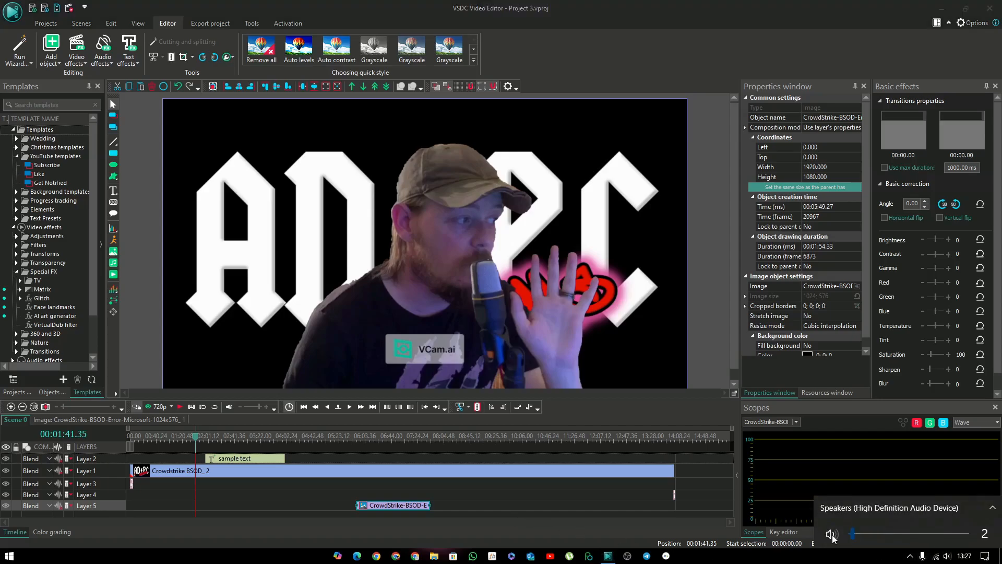
pyautogui.click(831, 533)
pyautogui.click(814, 557)
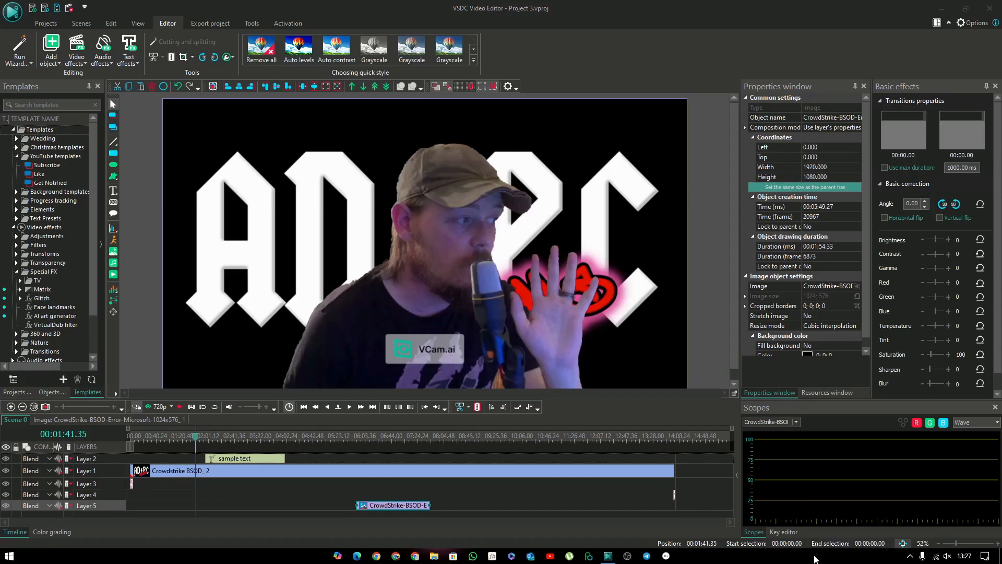
pyautogui.click(179, 406)
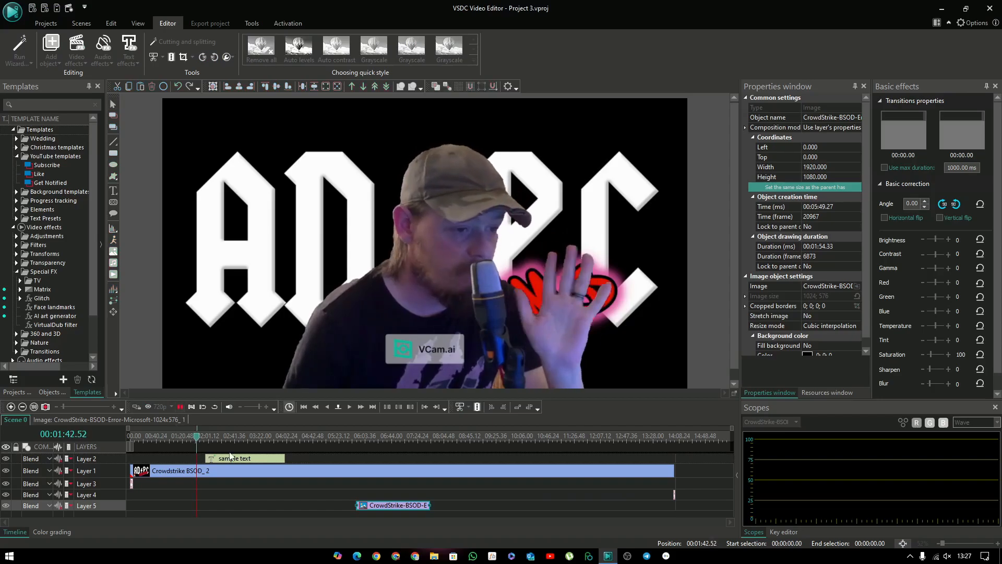
pyautogui.click(204, 437)
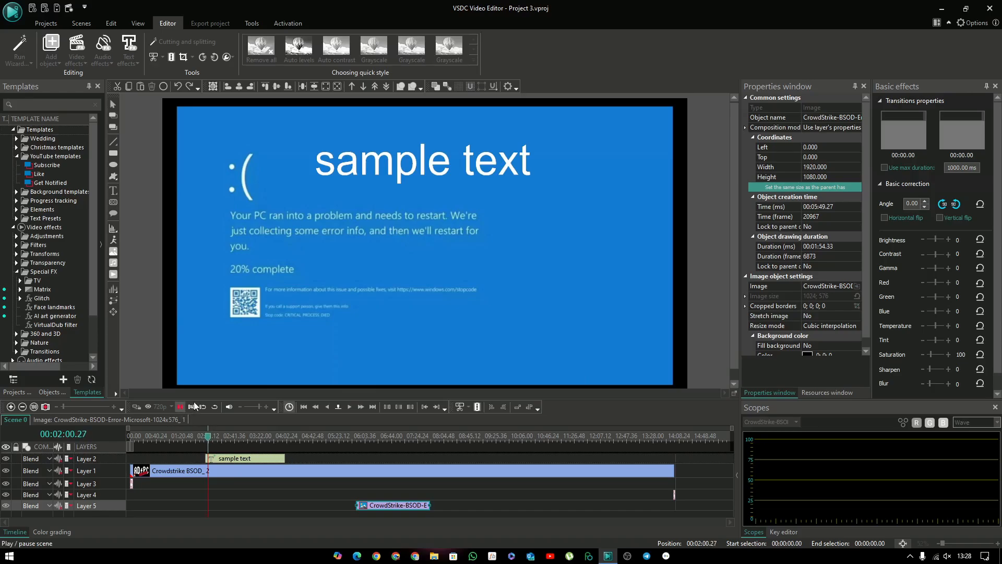
# Step: Shorten the sample text clip to about 48 seconds and move the BSOD image clip to start at 00:03:00.55
pyautogui.moveTo(283, 459); pyautogui.dragTo(237, 457)
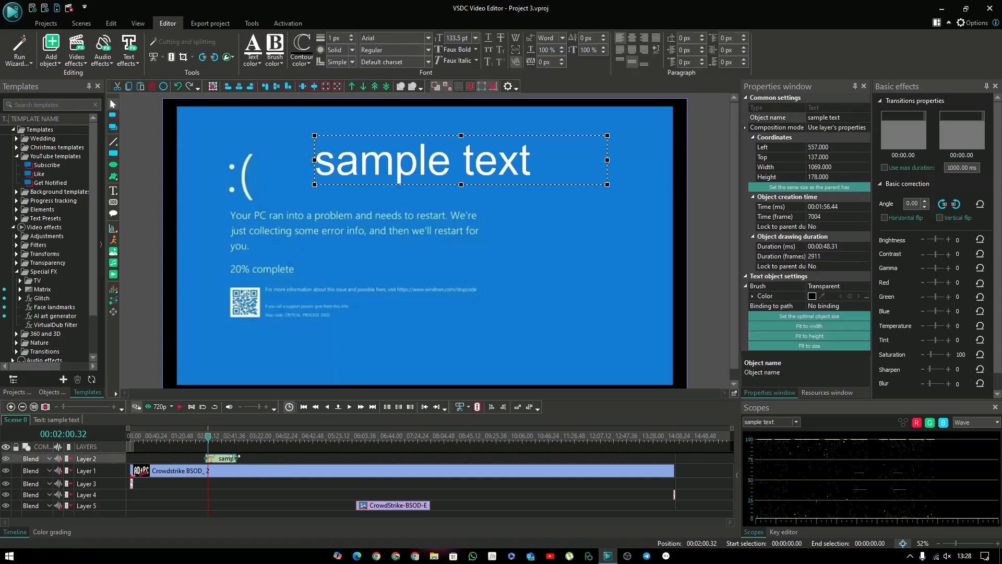
pyautogui.moveTo(389, 505); pyautogui.dragTo(280, 503)
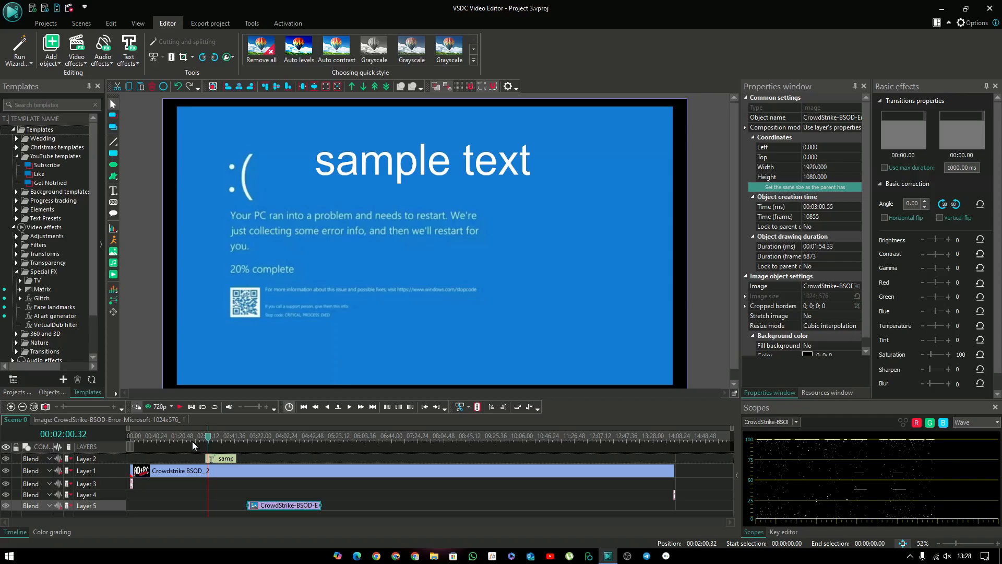
# Step: Split the Crowdstrike BSOD_ 2 video at 00:03:00.37, where the BSOD image clip begins
pyautogui.click(179, 408)
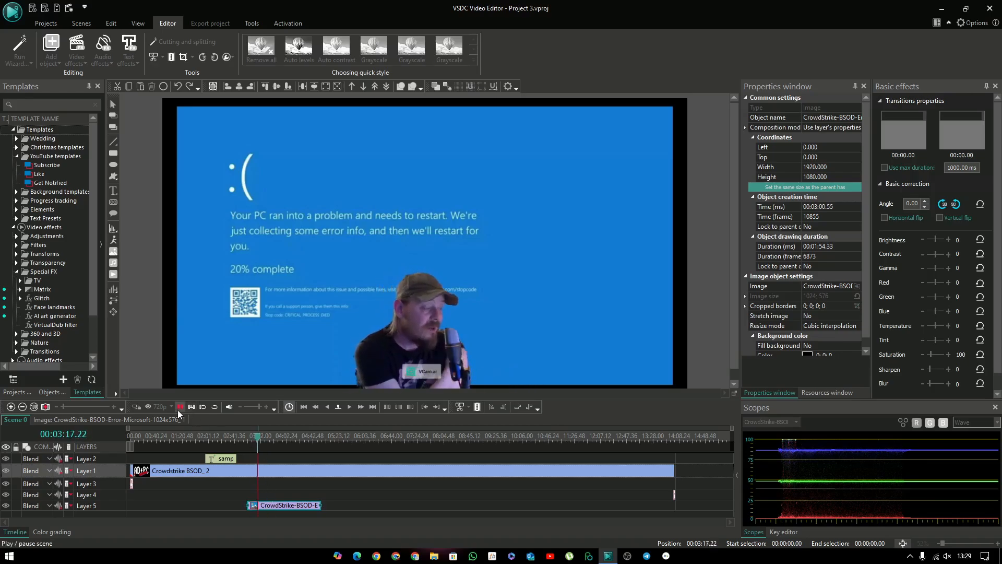
pyautogui.moveTo(259, 439); pyautogui.dragTo(249, 443)
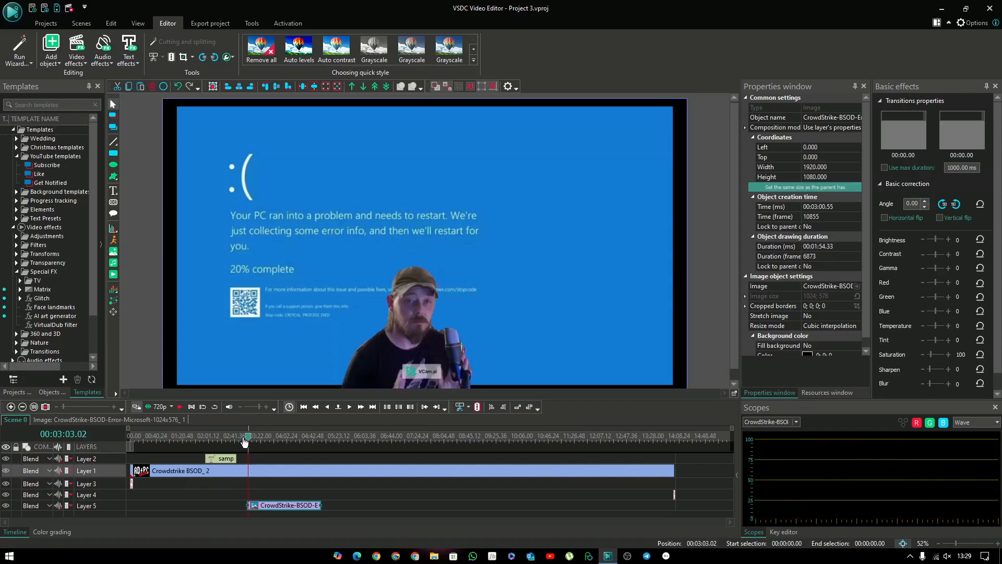
pyautogui.click(245, 440)
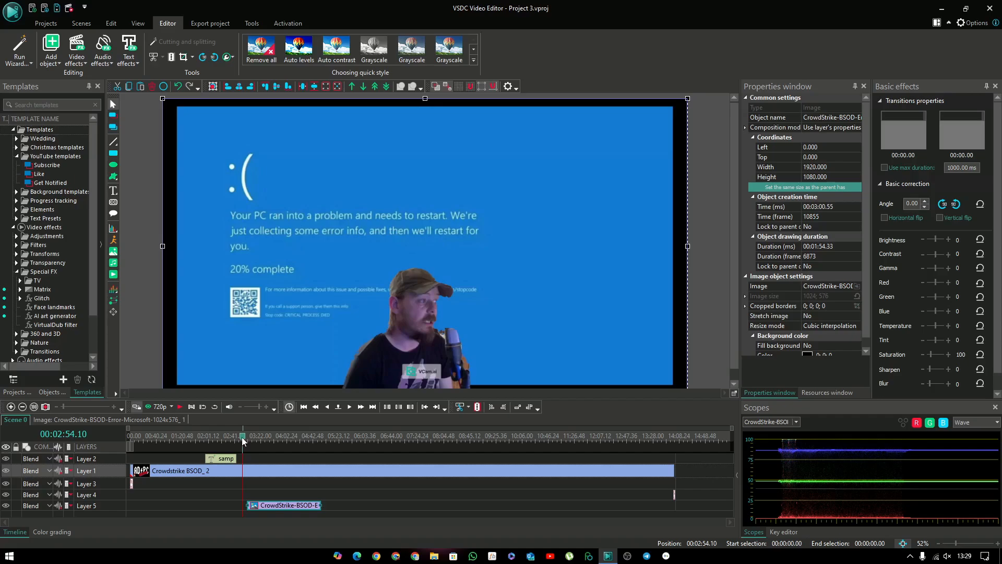
pyautogui.click(245, 439)
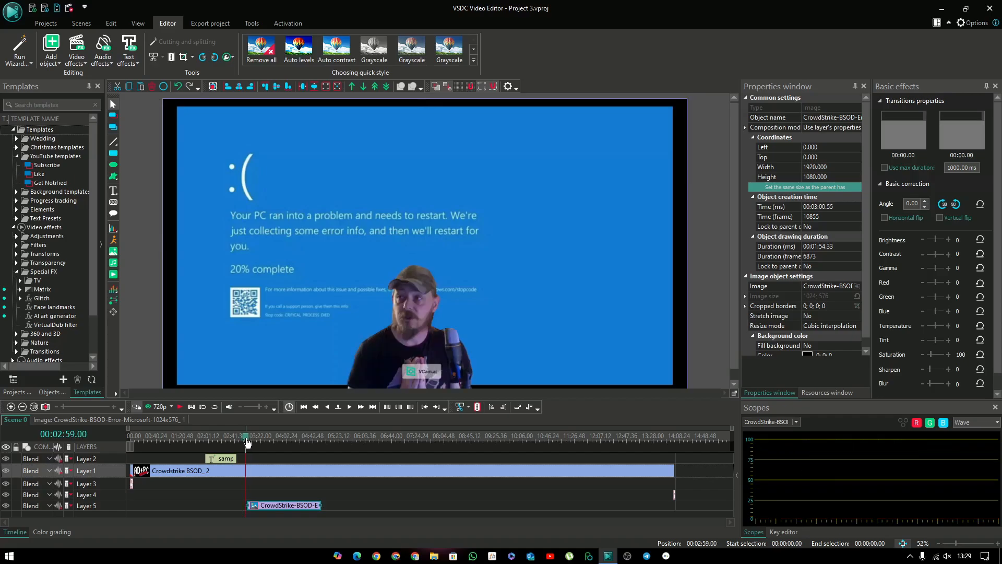
pyautogui.click(249, 441)
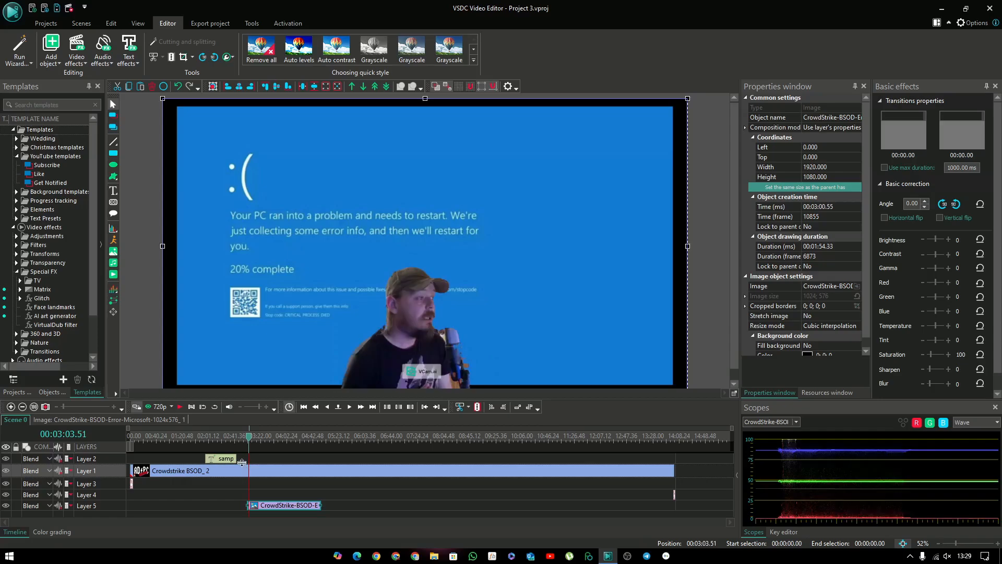
pyautogui.click(246, 441)
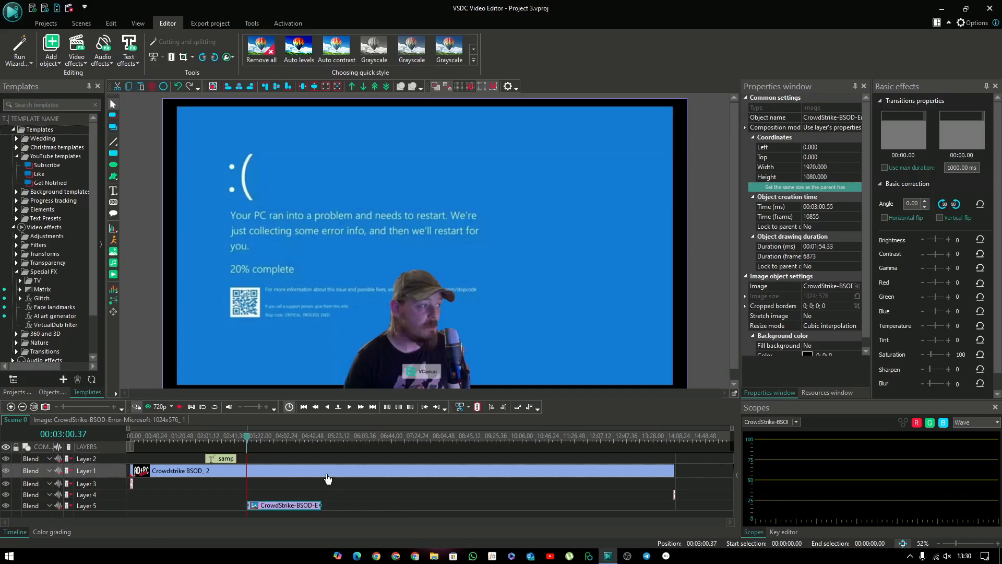
pyautogui.click(312, 473)
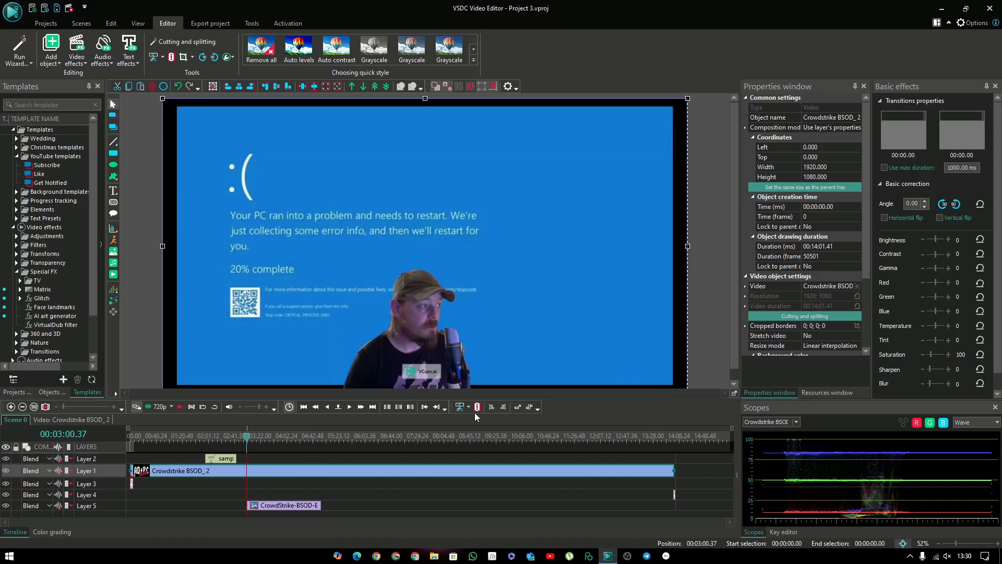
pyautogui.hotkey('ctrl', 'k')
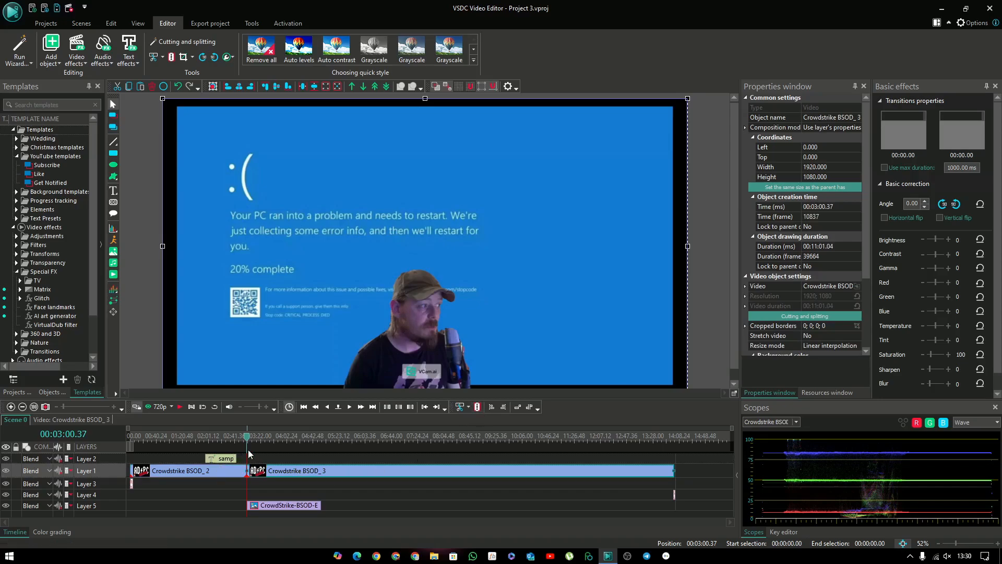
# Step: Split the second part of the video at 00:04:54.19, where the BSOD image clip ends
pyautogui.click(249, 436)
pyautogui.click(280, 441)
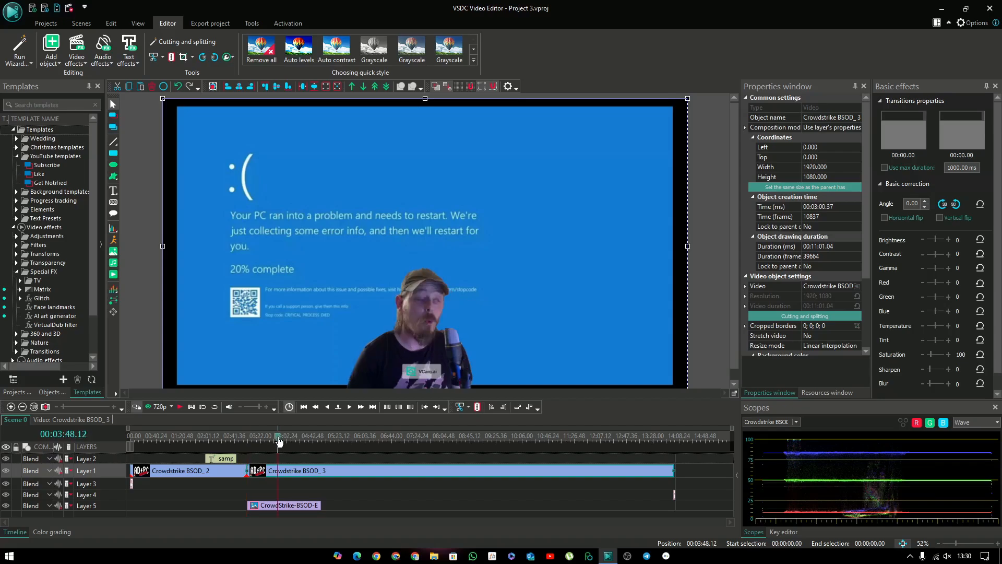
pyautogui.moveTo(280, 441); pyautogui.dragTo(294, 441)
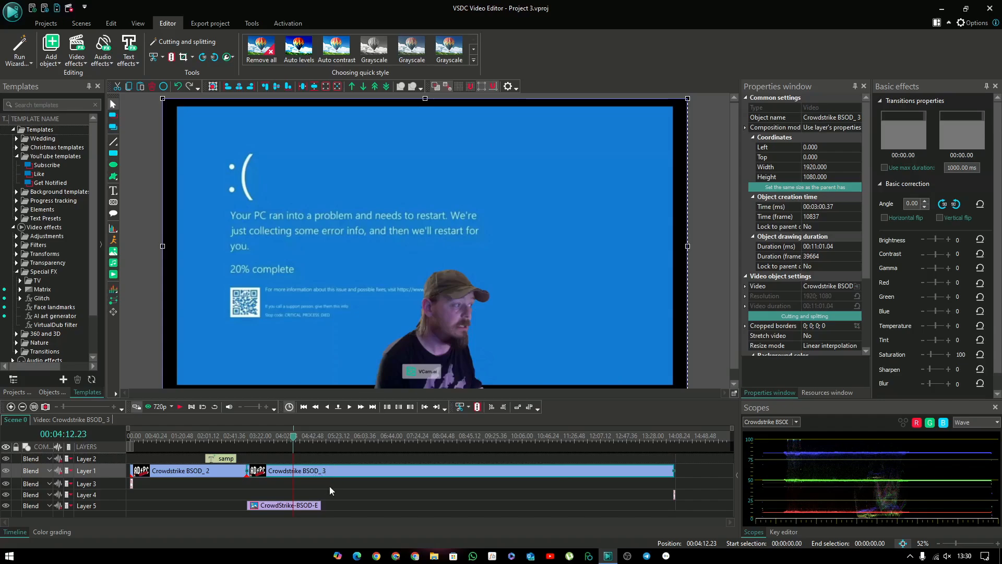
pyautogui.moveTo(286, 436); pyautogui.dragTo(322, 441)
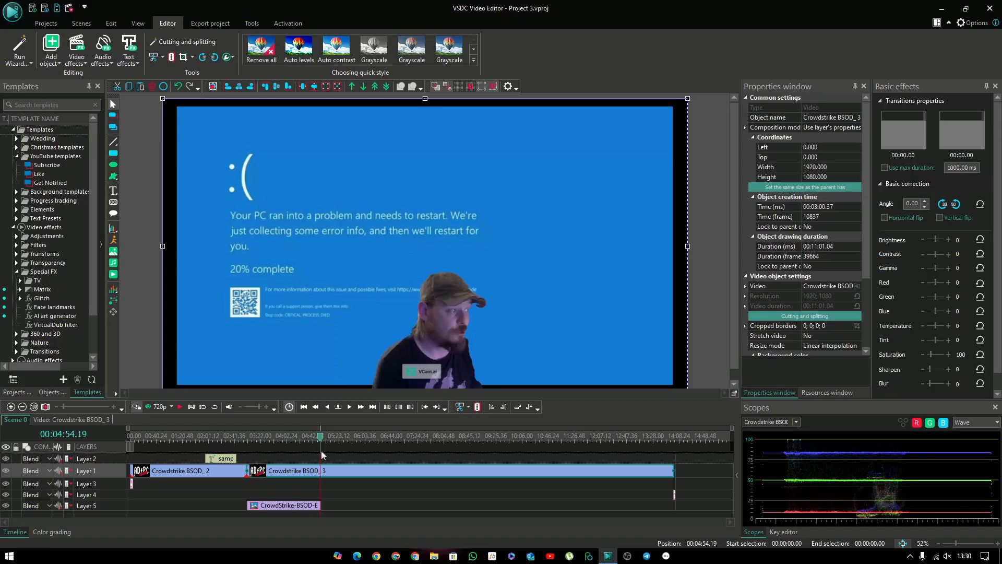
pyautogui.click(478, 407)
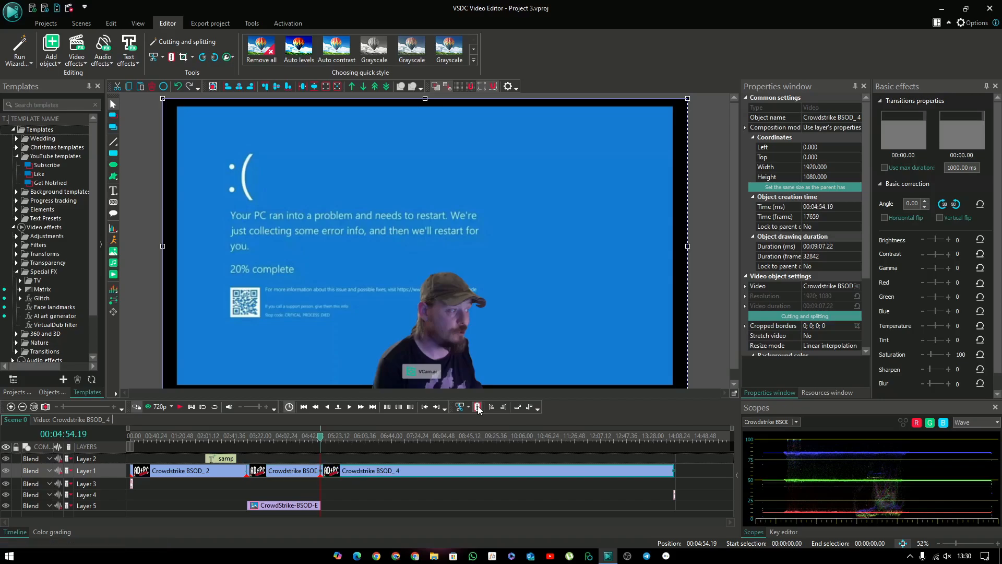
# Step: Try deleting the video piece that follows 00:04:54.19 and undo that deletion
pyautogui.rightClick(285, 475)
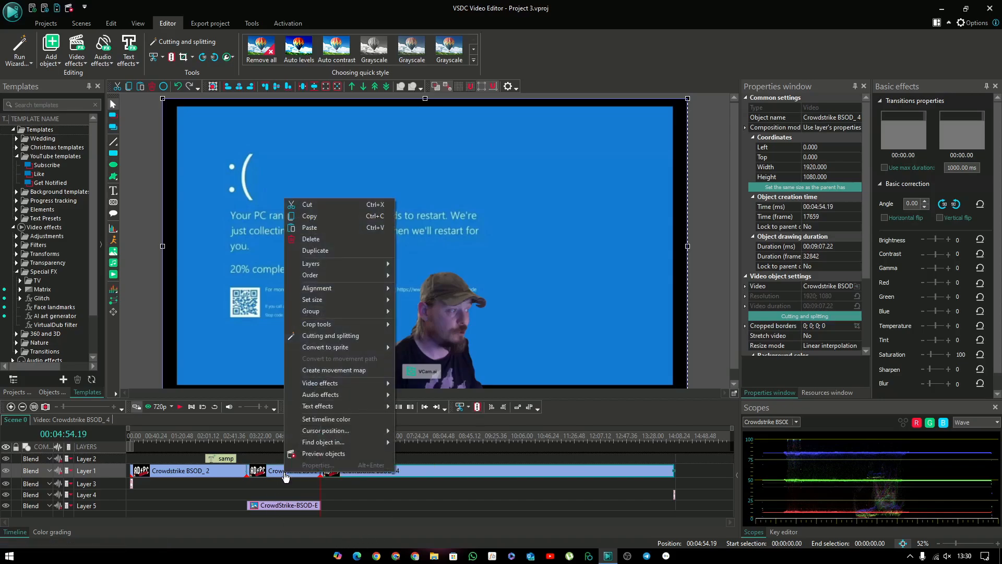
pyautogui.click(318, 244)
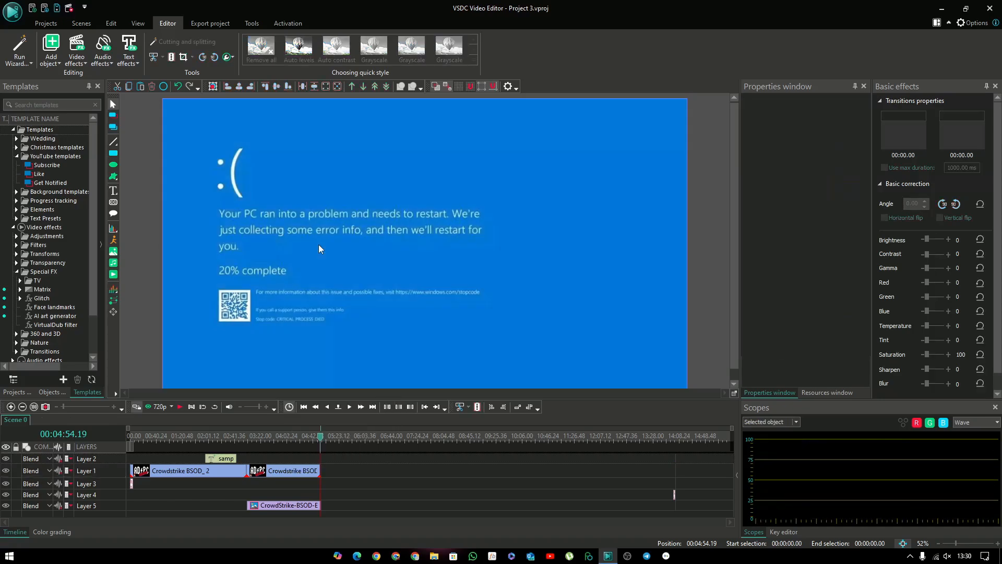
pyautogui.click(286, 476)
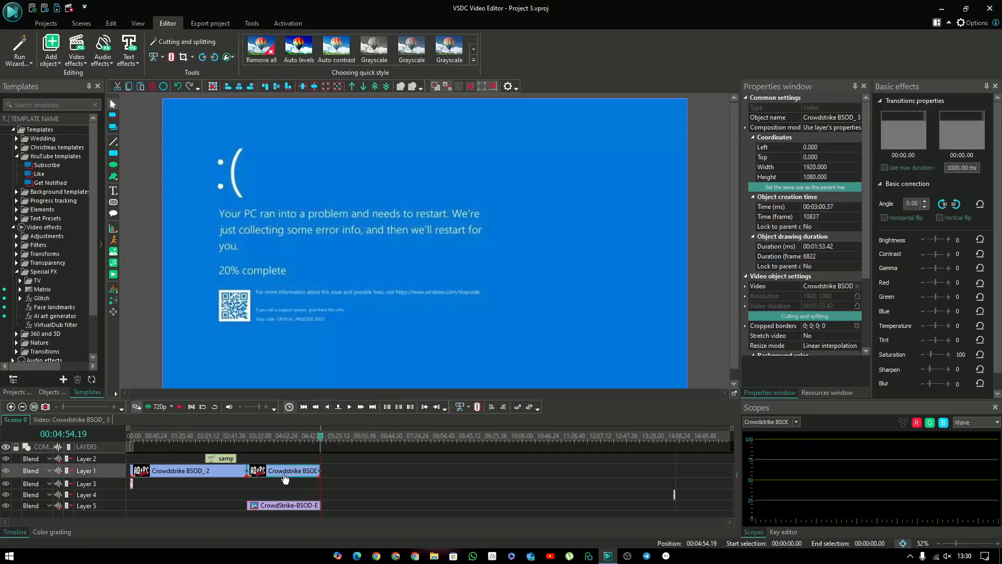
pyautogui.click(179, 86)
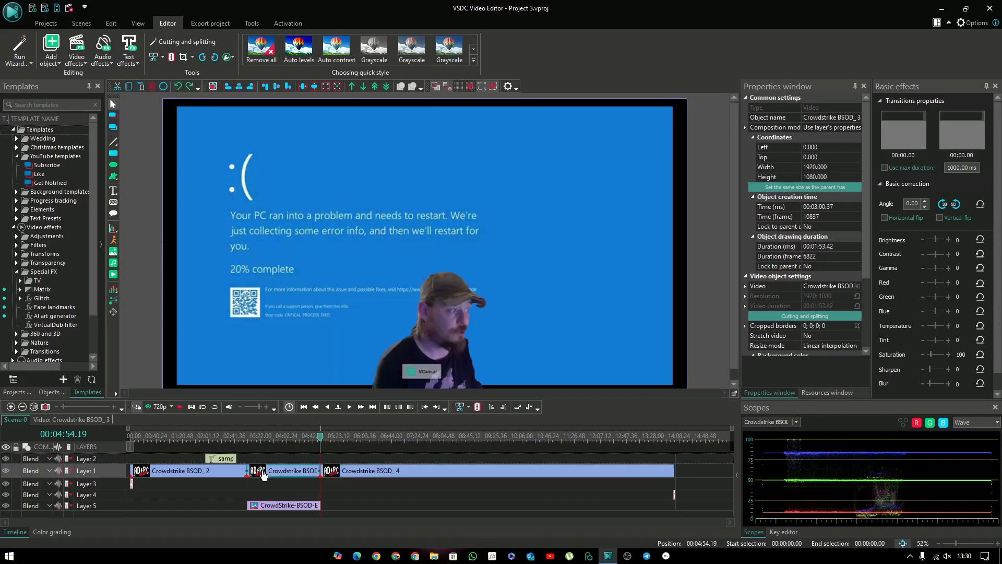
# Step: Delete the middle video piece that lies directly above the BSOD image clip
pyautogui.rightClick(272, 472)
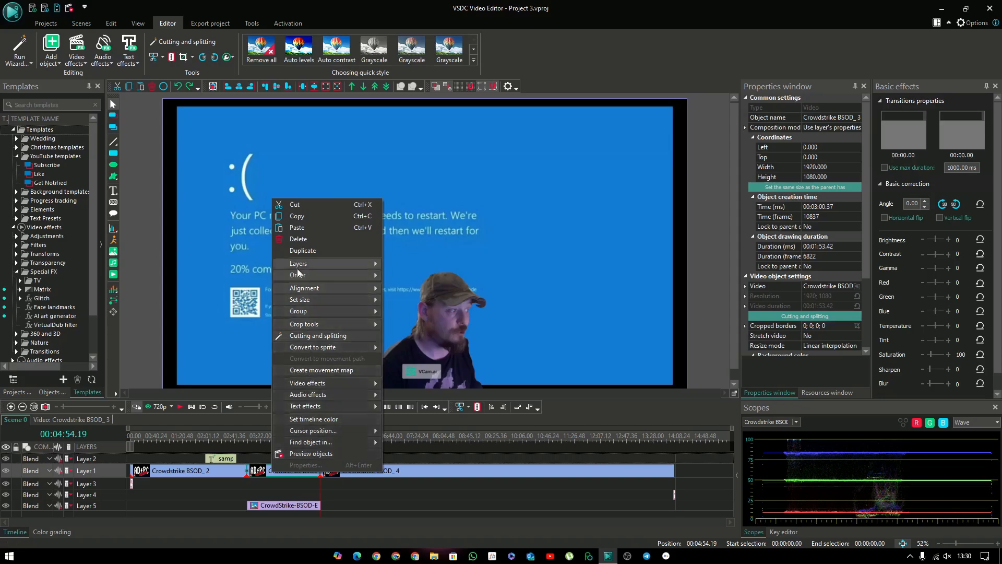
pyautogui.click(296, 239)
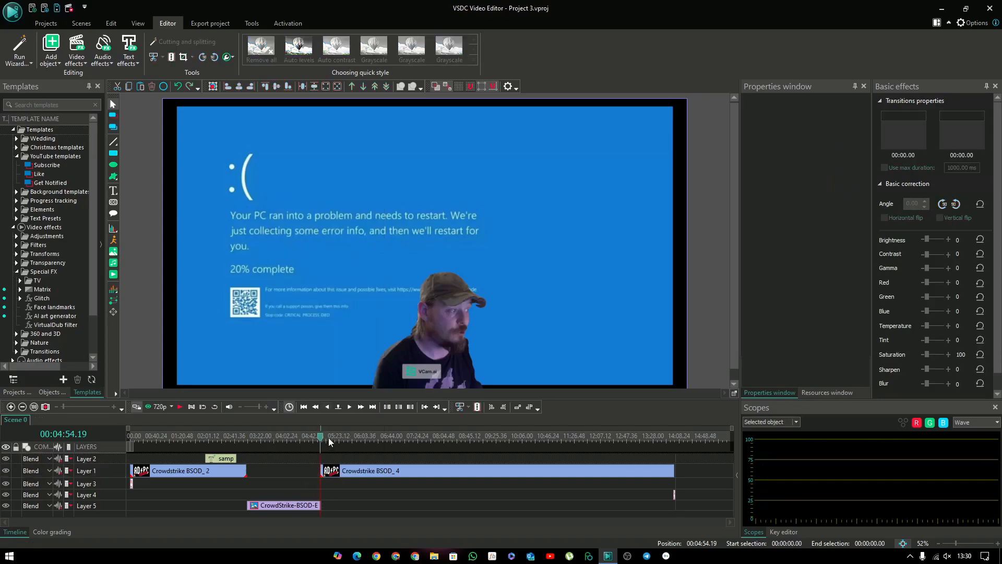
# Step: Play back the transitions from the video into the BSOD image and from the image back into the video
pyautogui.moveTo(322, 441); pyautogui.dragTo(246, 444)
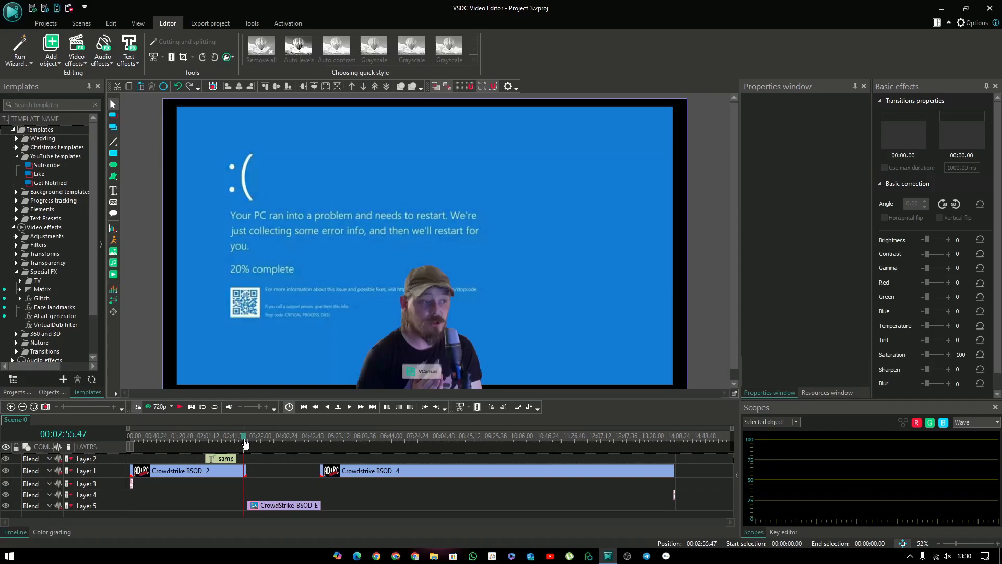
pyautogui.click(181, 407)
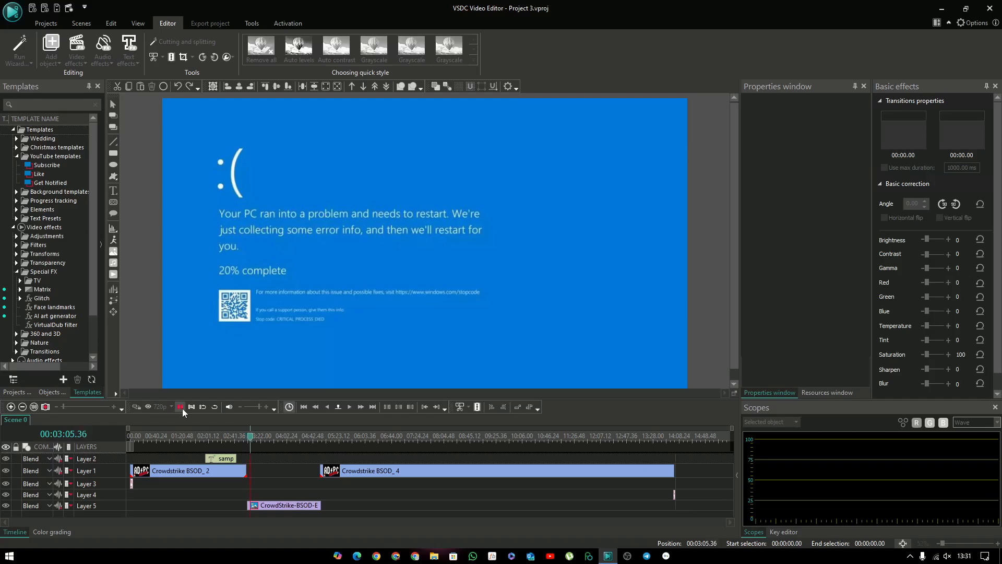
pyautogui.moveTo(252, 440); pyautogui.dragTo(320, 443)
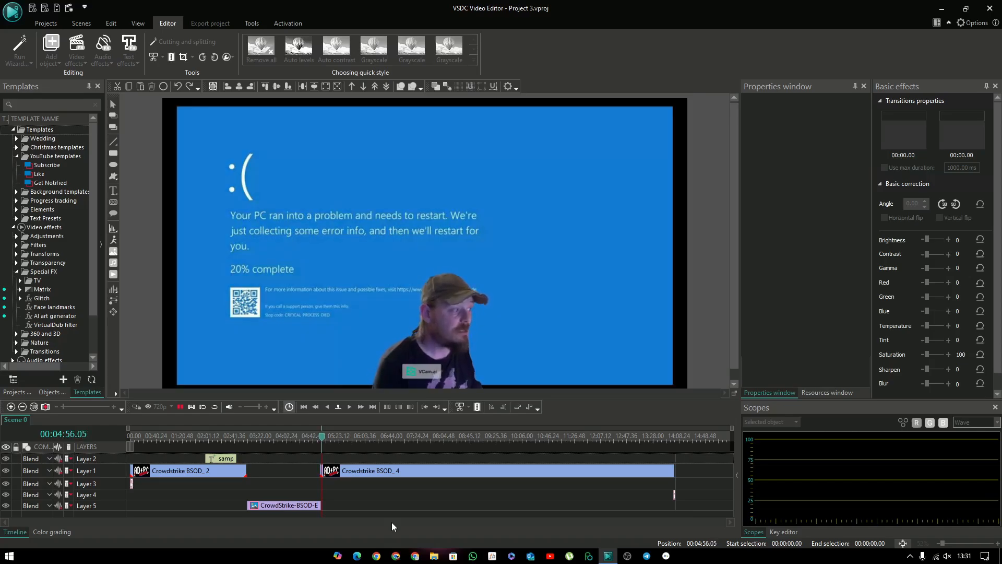
pyautogui.click(194, 404)
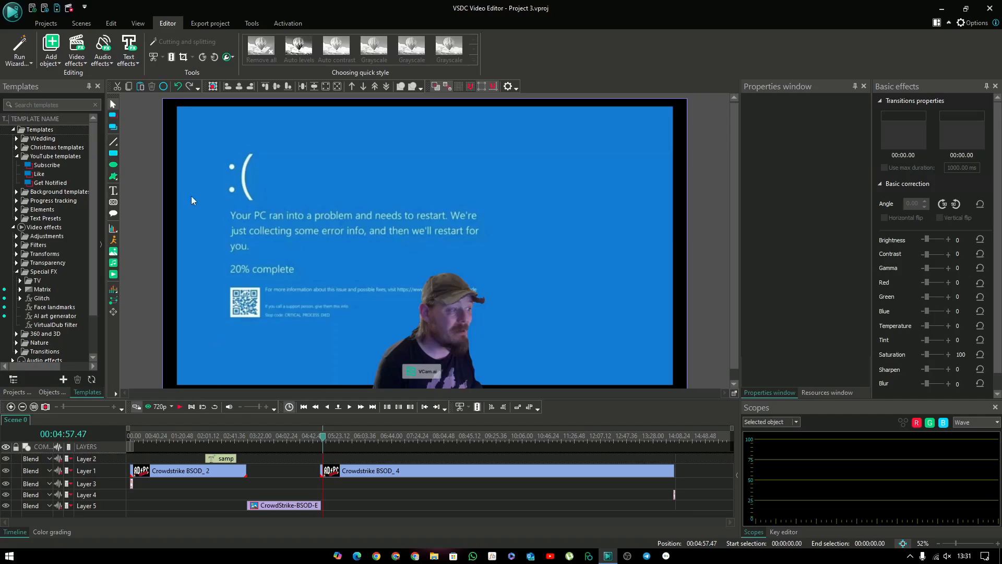
pyautogui.click(252, 23)
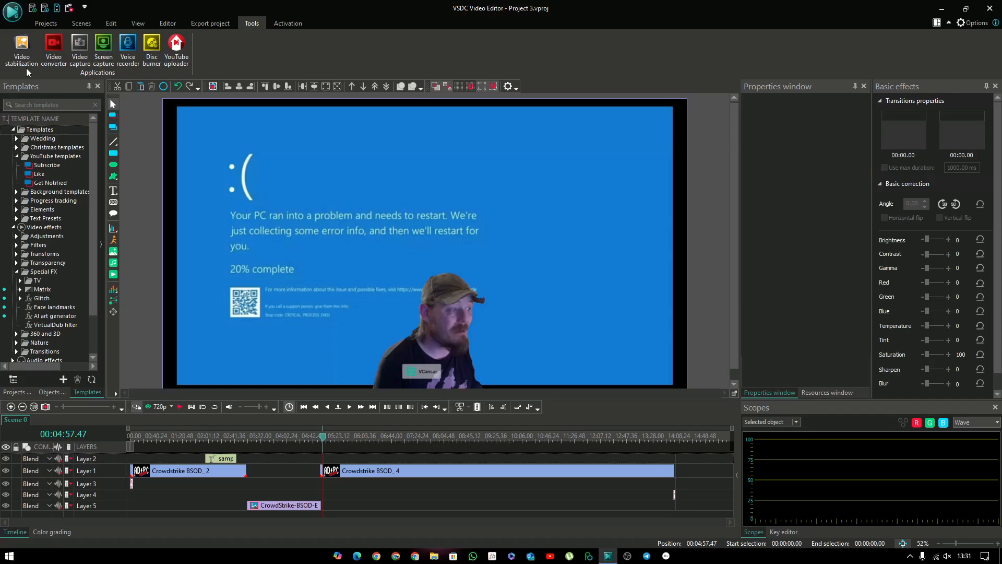
pyautogui.click(46, 23)
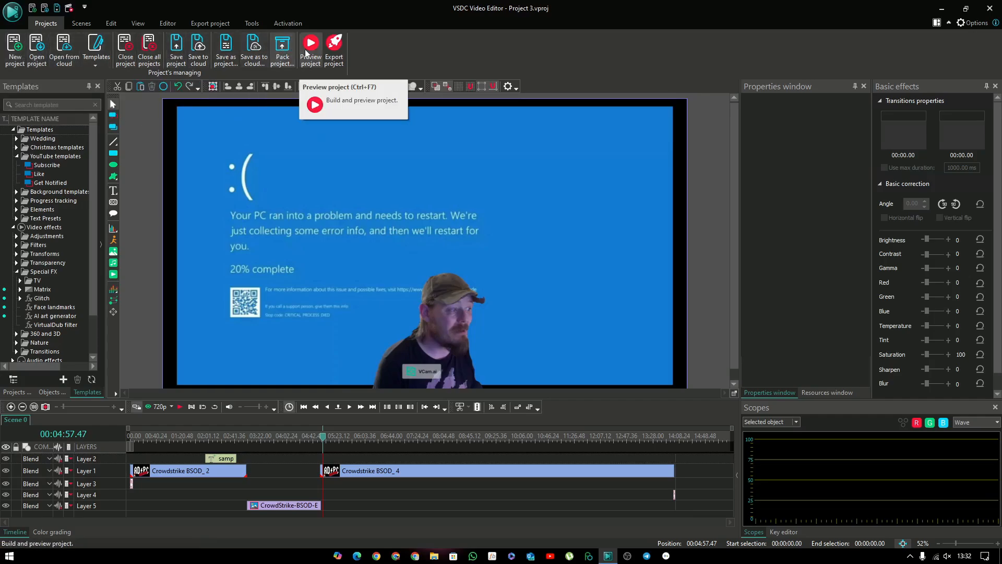
pyautogui.click(88, 24)
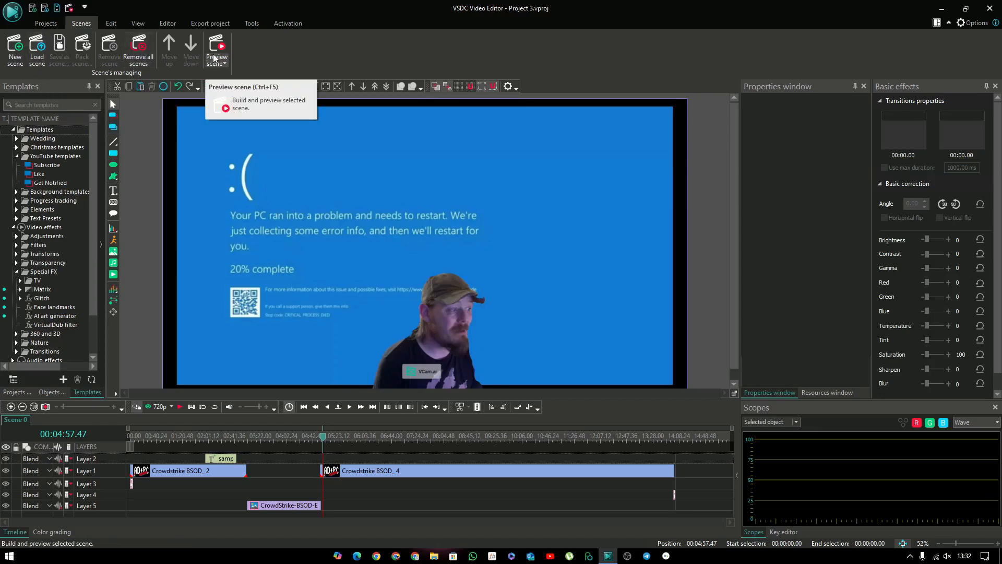
# Step: Try the Grayscale 100%, Auto contrast and Auto levels quick styles on the last video piece and remove them
pyautogui.click(168, 24)
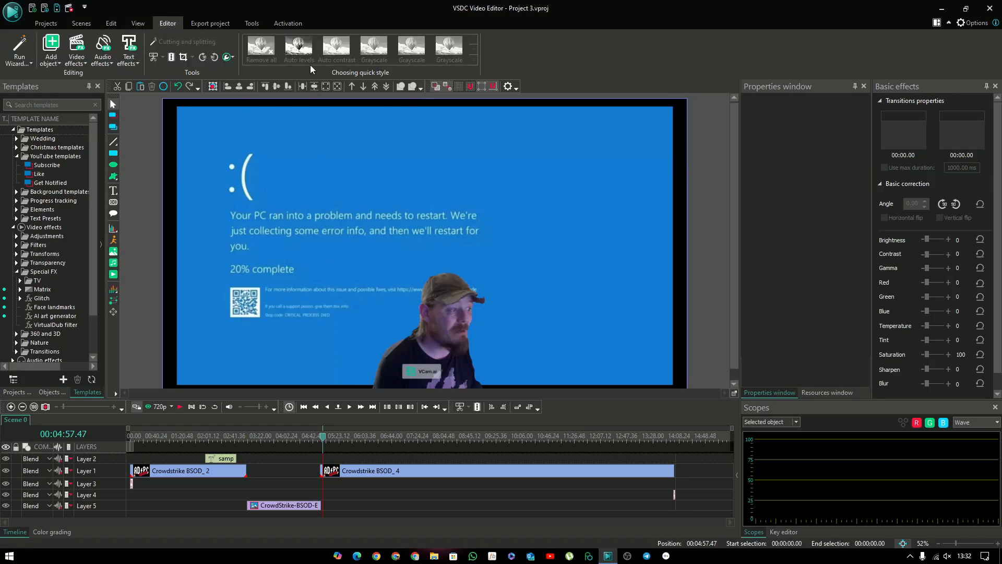
pyautogui.click(345, 473)
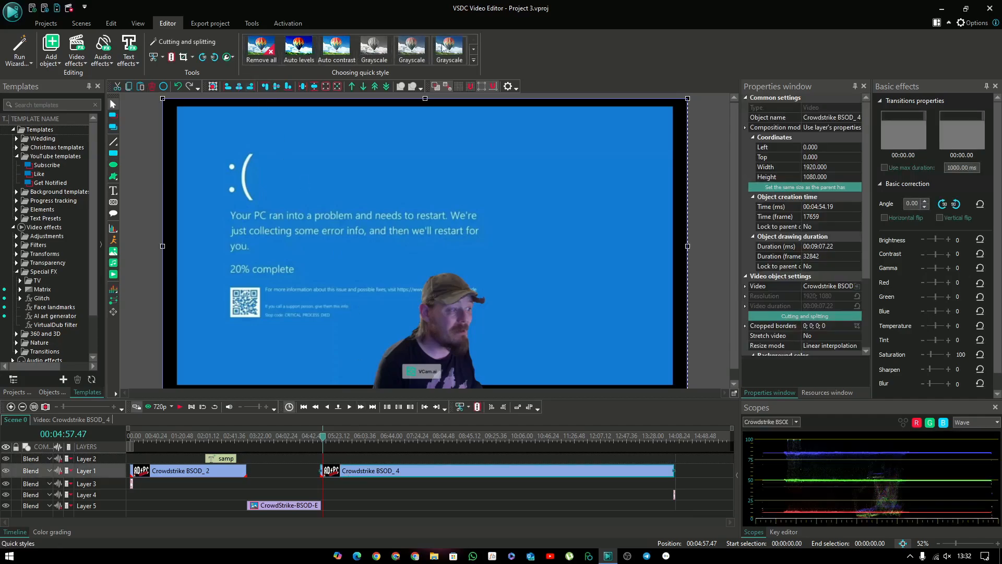
pyautogui.click(369, 54)
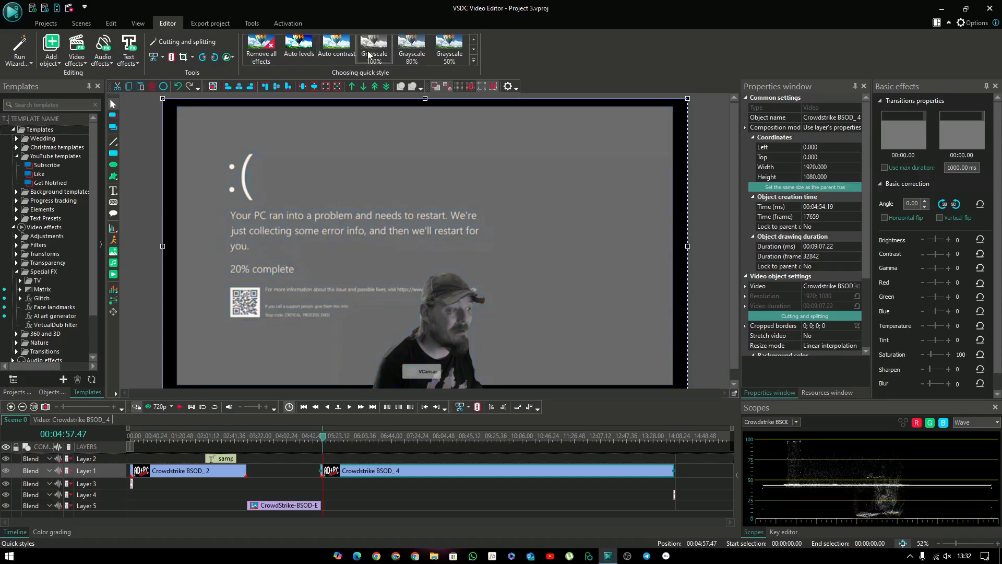
pyautogui.click(337, 52)
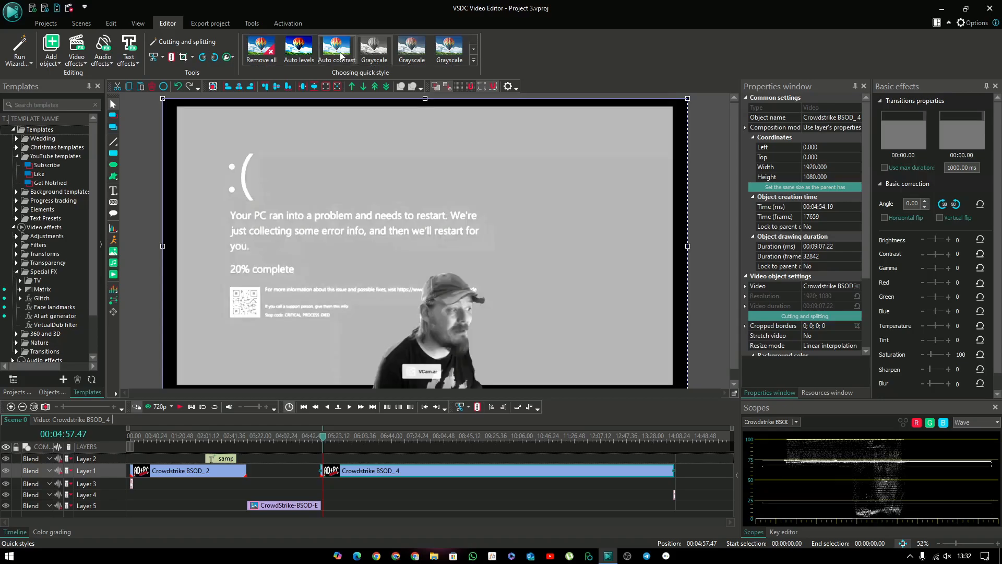
pyautogui.click(297, 48)
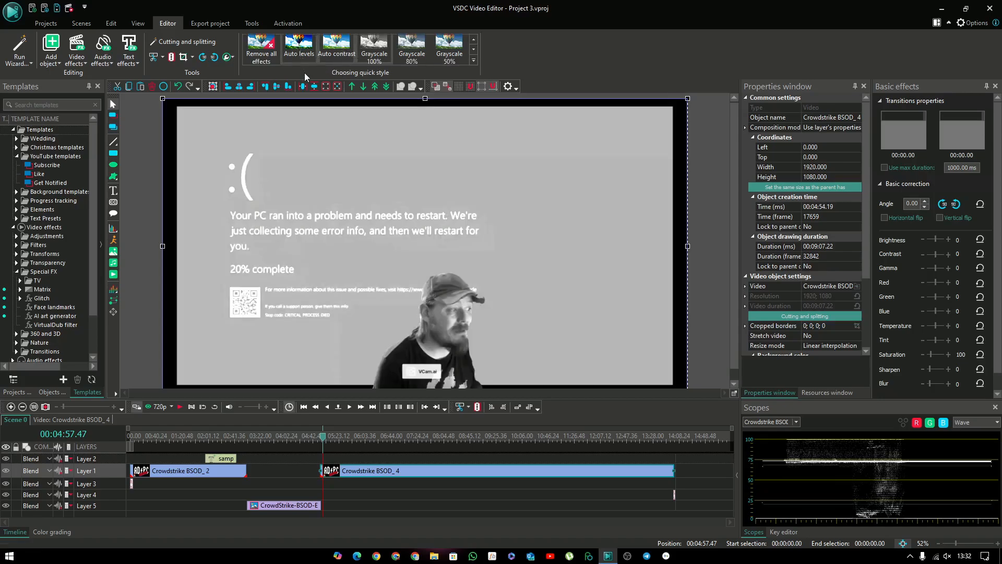
pyautogui.click(367, 49)
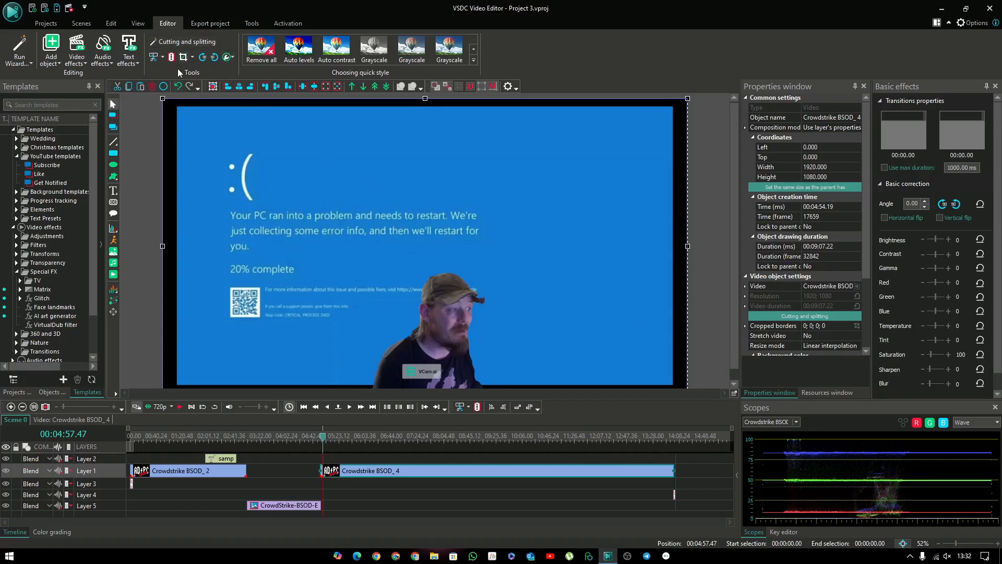
# Step: Review the export profiles for Android, DVD, iPhone / iPad and PC, and return to the Web device with YouTube output
pyautogui.click(192, 26)
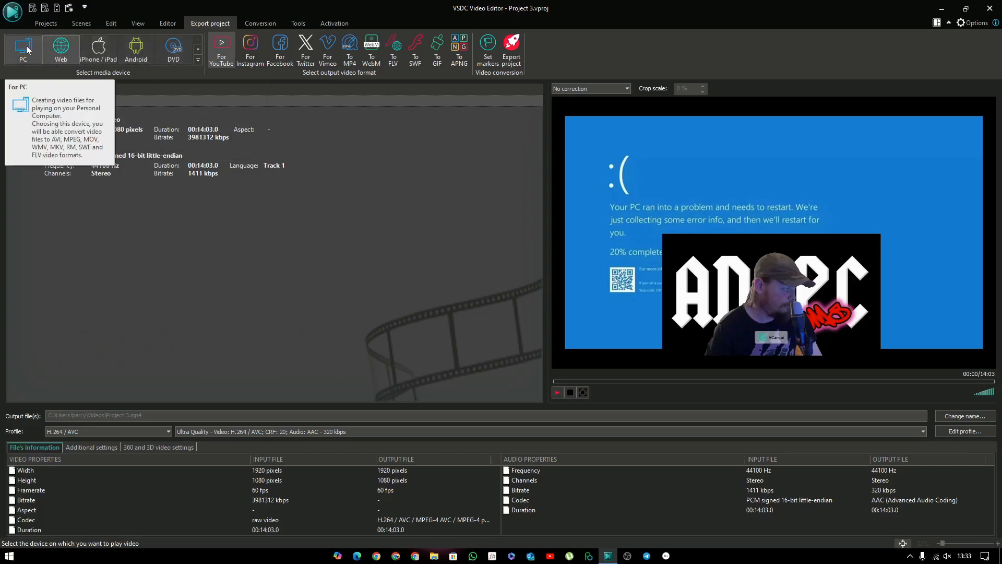
pyautogui.click(135, 60)
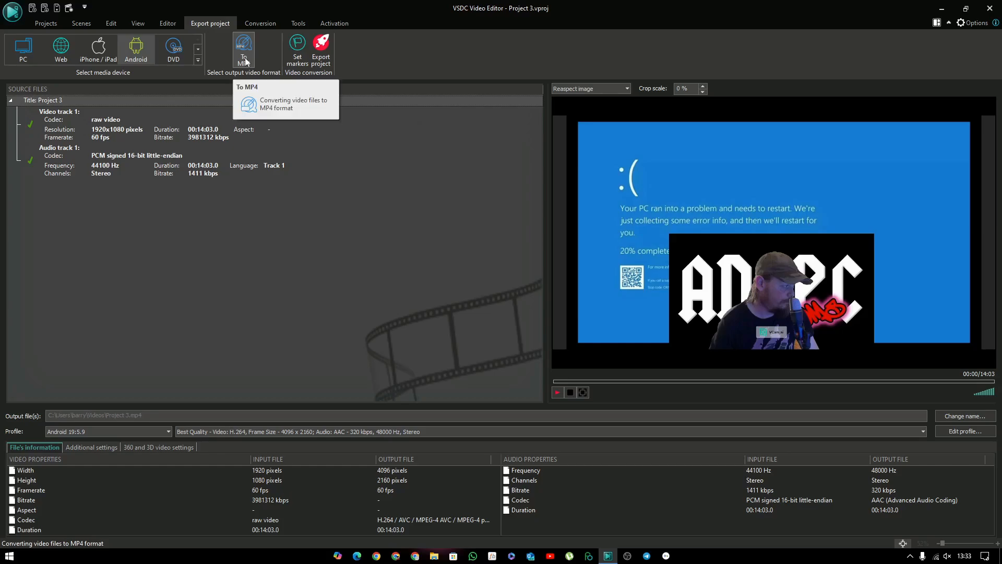
pyautogui.click(173, 57)
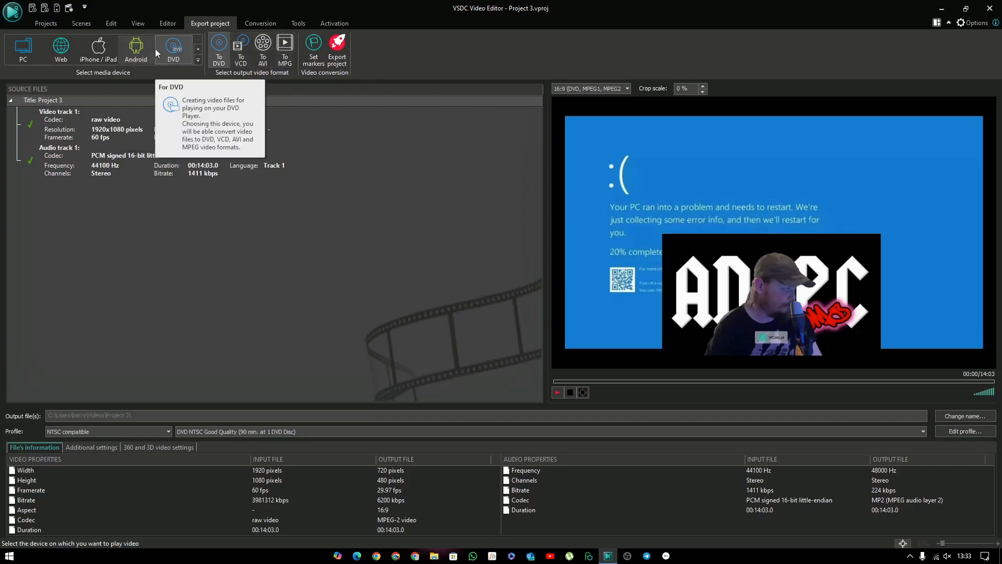
pyautogui.click(109, 51)
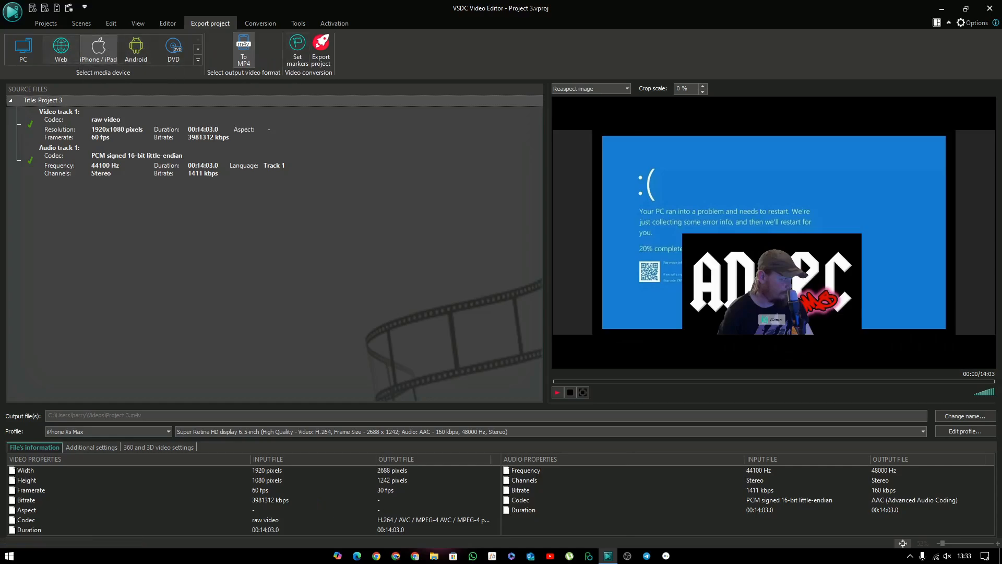
pyautogui.click(31, 59)
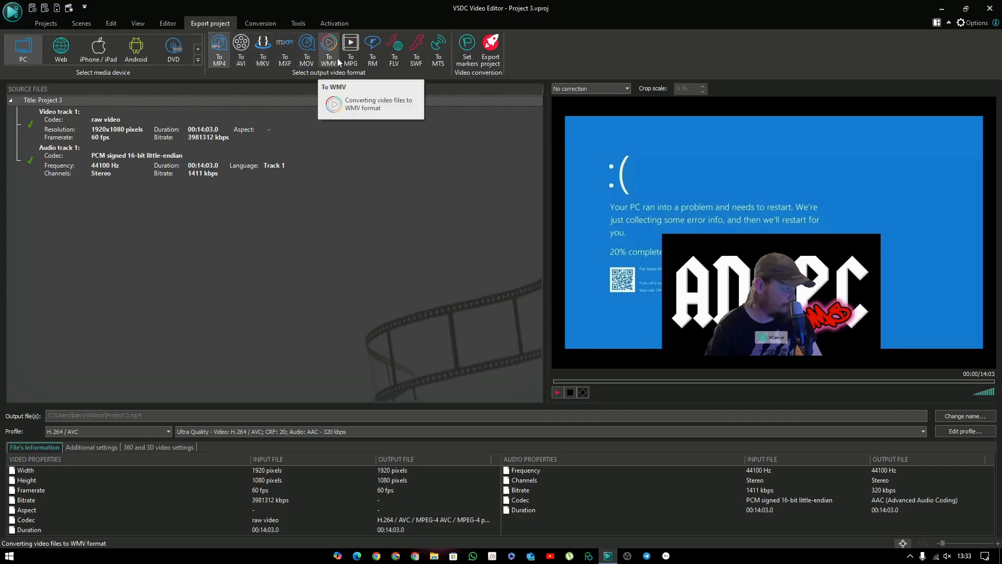
pyautogui.click(70, 56)
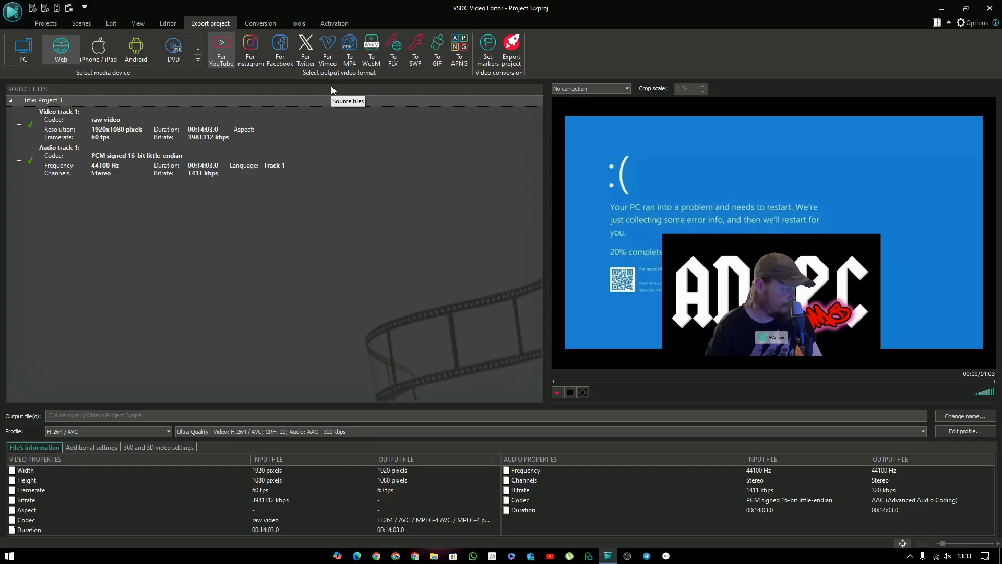
# Step: Try exporting the YouTube video without premium features, choosing to save the project first, and cancel the save
pyautogui.click(518, 55)
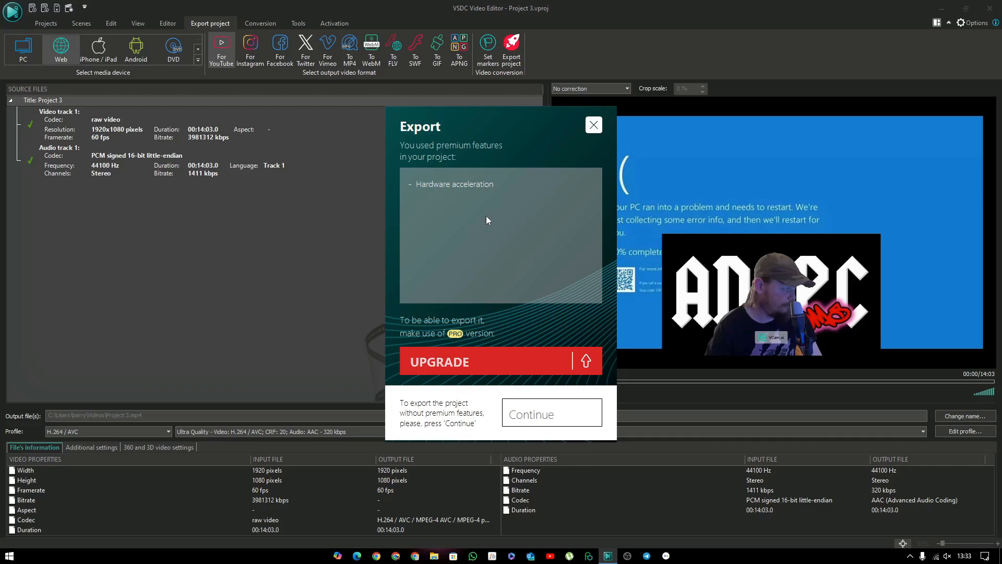
pyautogui.click(534, 412)
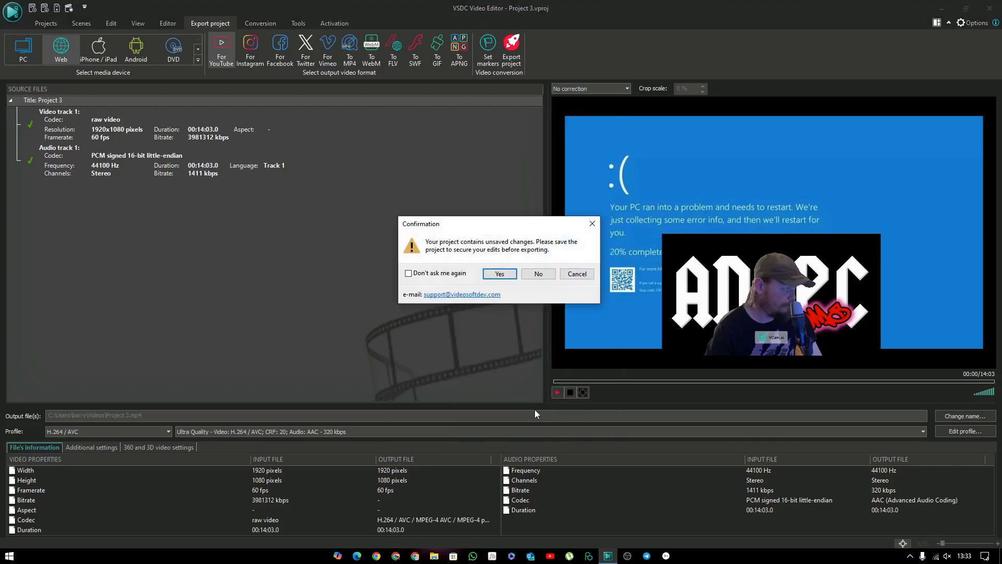
pyautogui.click(499, 274)
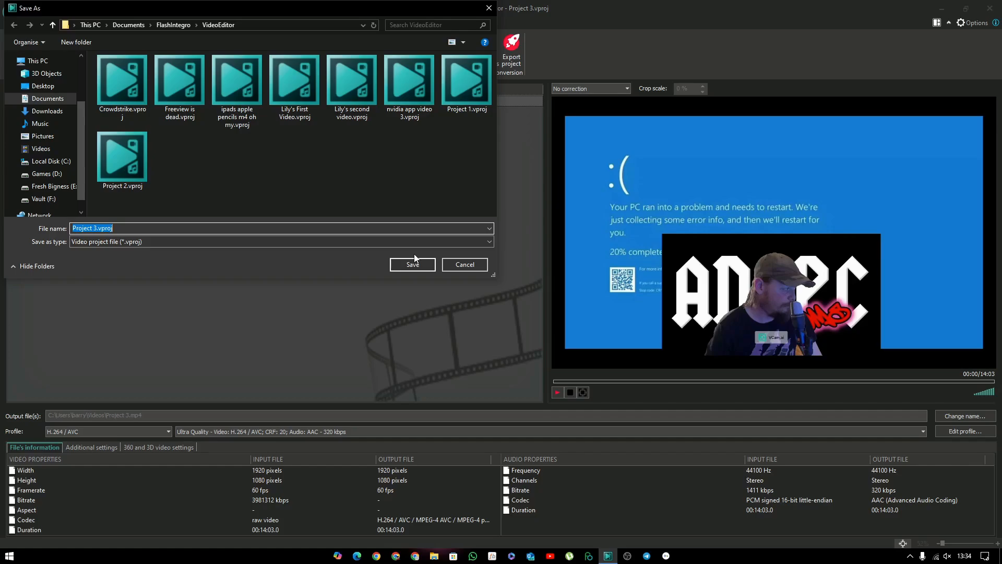
pyautogui.click(474, 265)
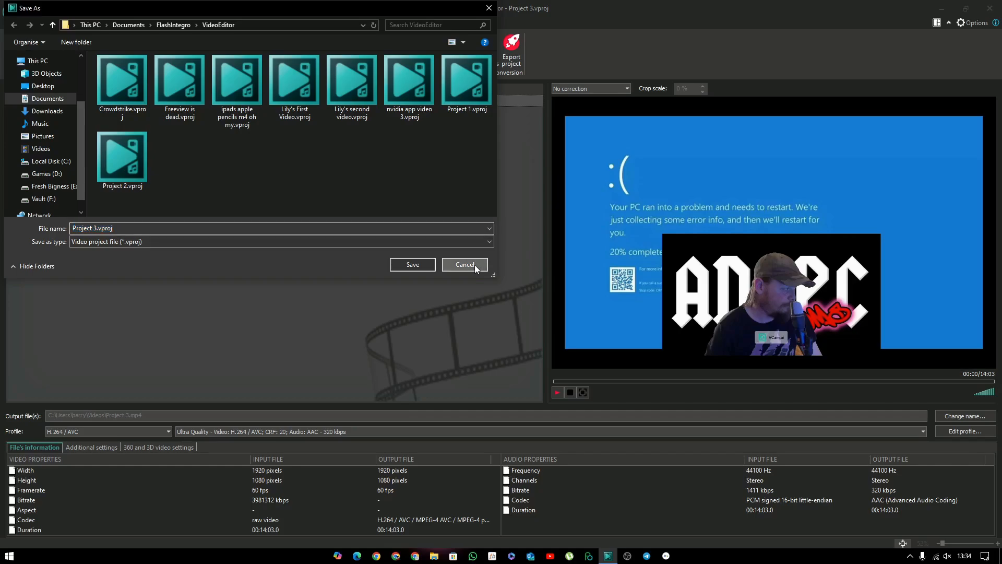
# Step: Start the export without premium features and without saving the project, and stop the conversion
pyautogui.click(511, 48)
pyautogui.click(514, 408)
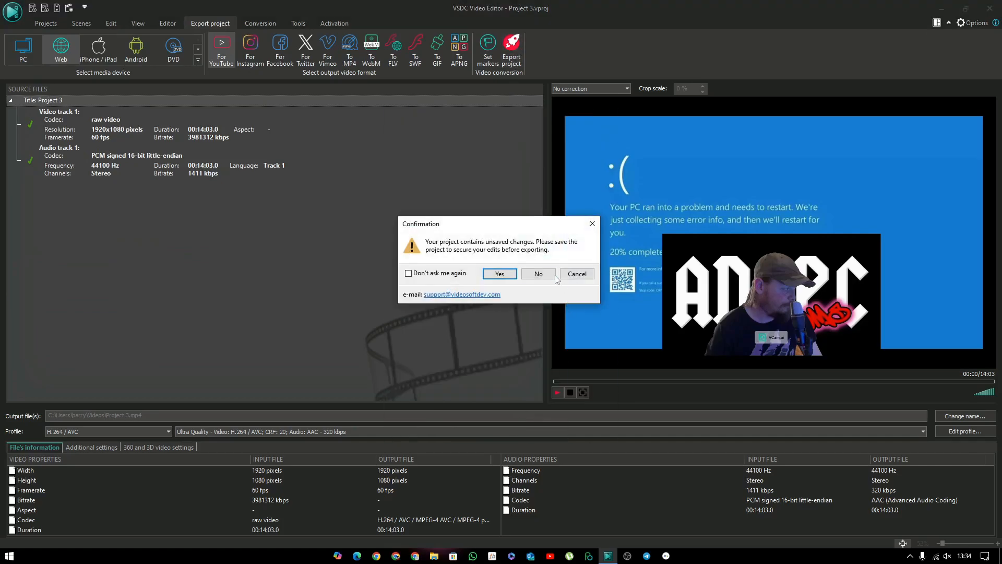
pyautogui.click(553, 279)
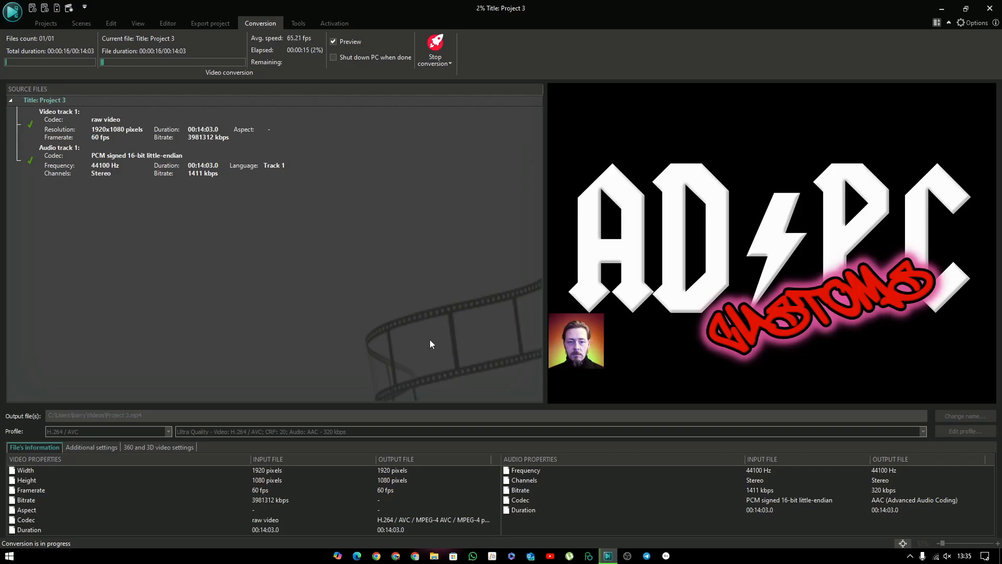
pyautogui.click(436, 60)
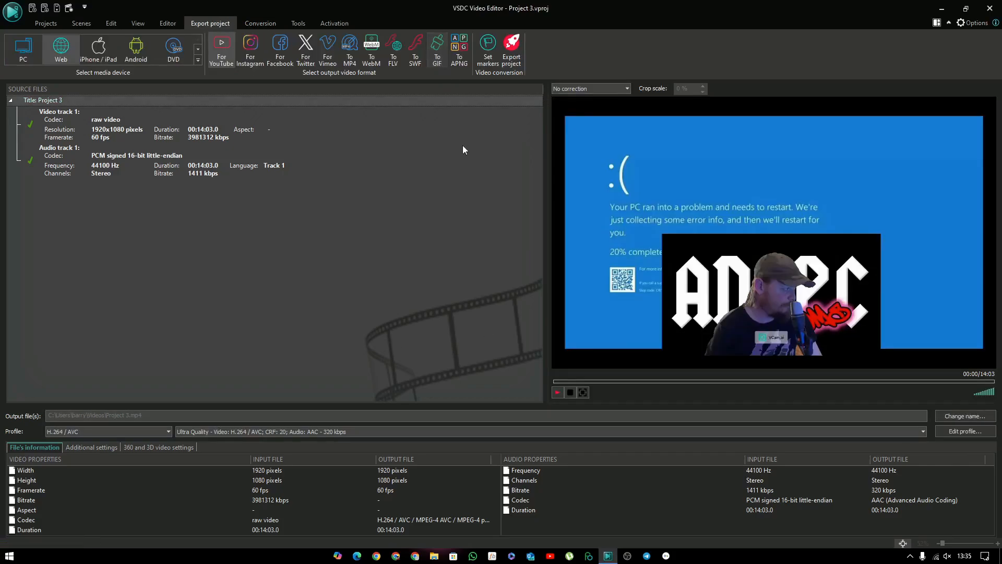
# Step: Split the last video piece at 00:07:08.59 and delete the part that follows the split
pyautogui.click(170, 28)
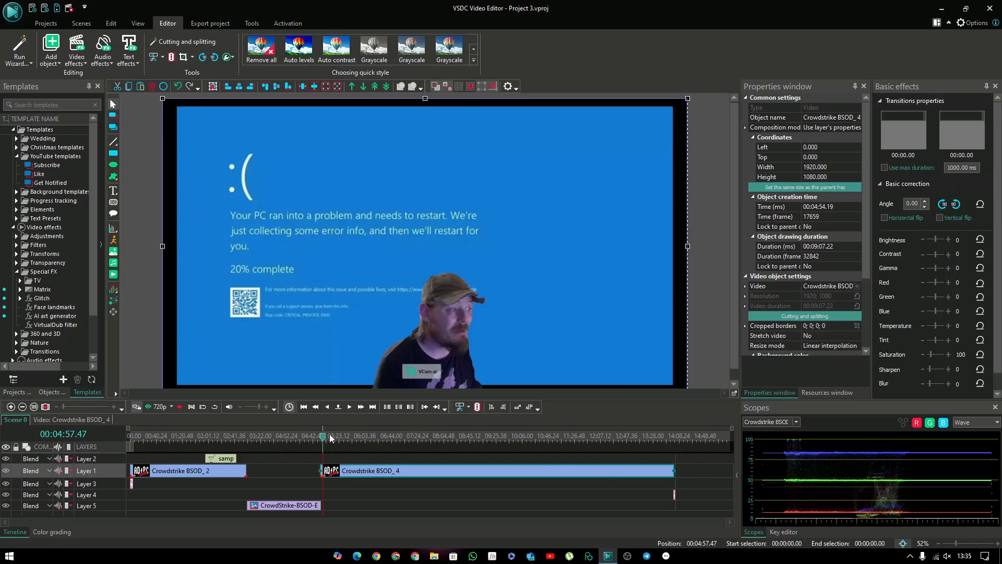
pyautogui.moveTo(323, 437); pyautogui.dragTo(408, 441)
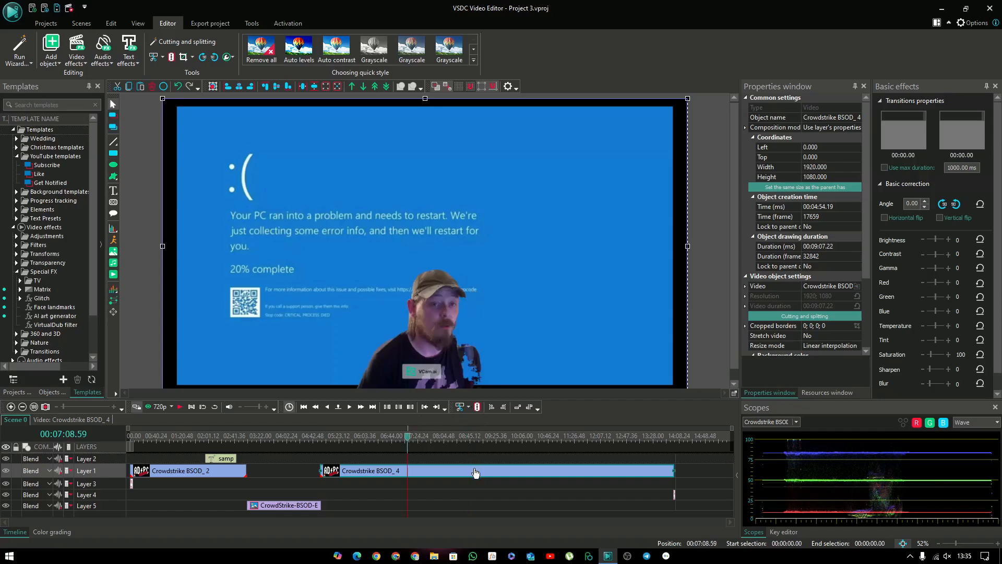
pyautogui.click(478, 408)
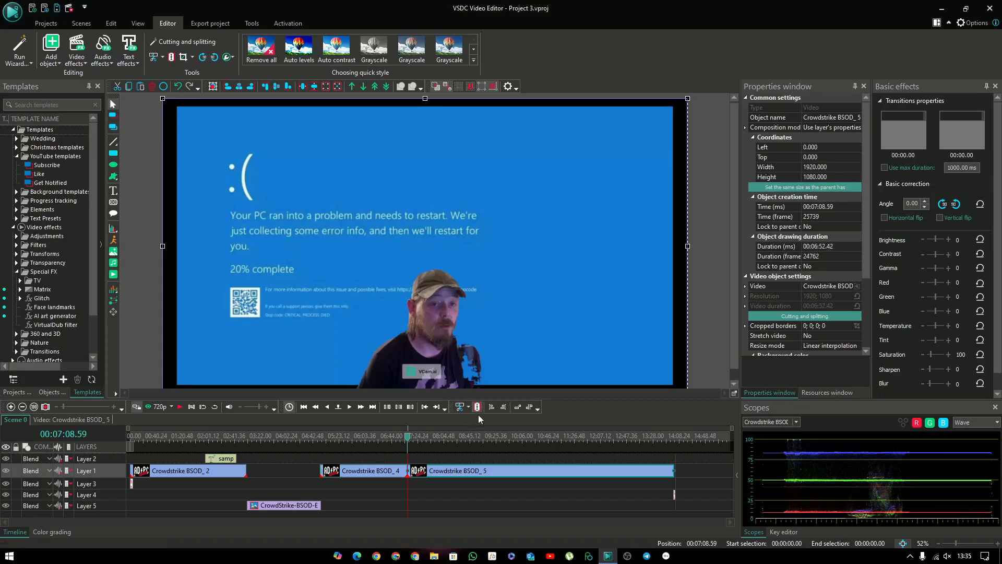
pyautogui.rightClick(476, 474)
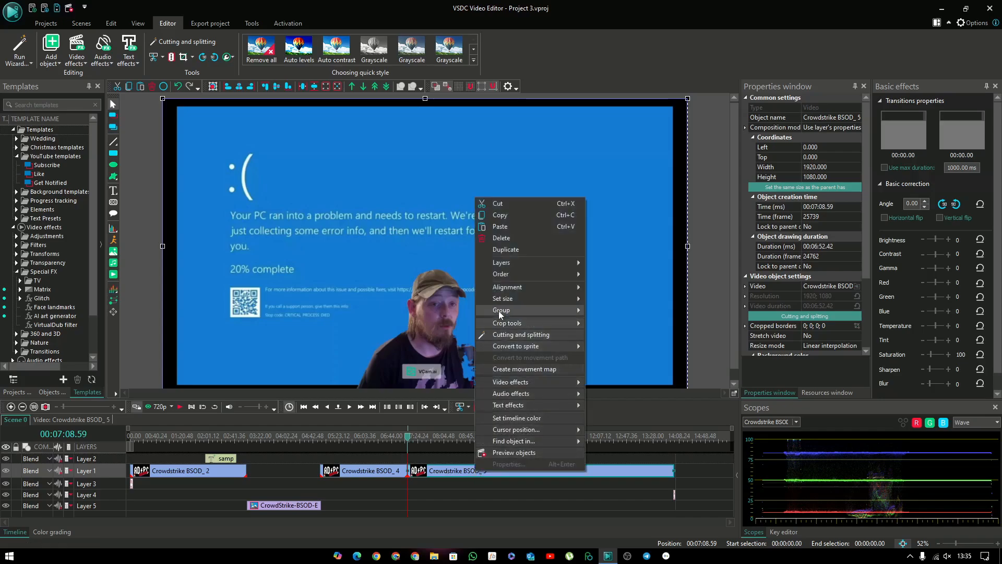
pyautogui.click(512, 237)
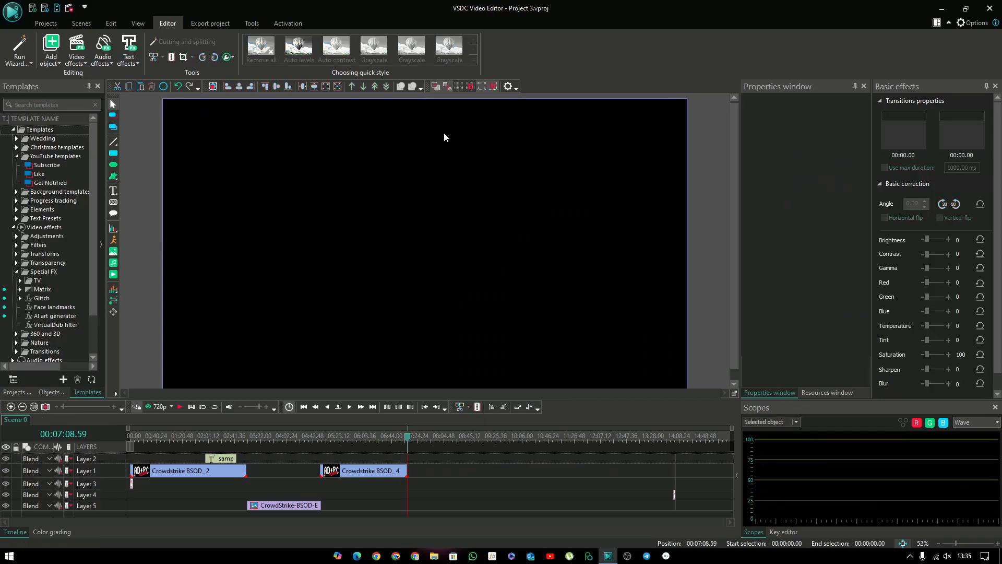
# Step: Export the shortened project for YouTube without premium features or saving, replace the existing output file, and turn off the conversion preview
pyautogui.click(204, 24)
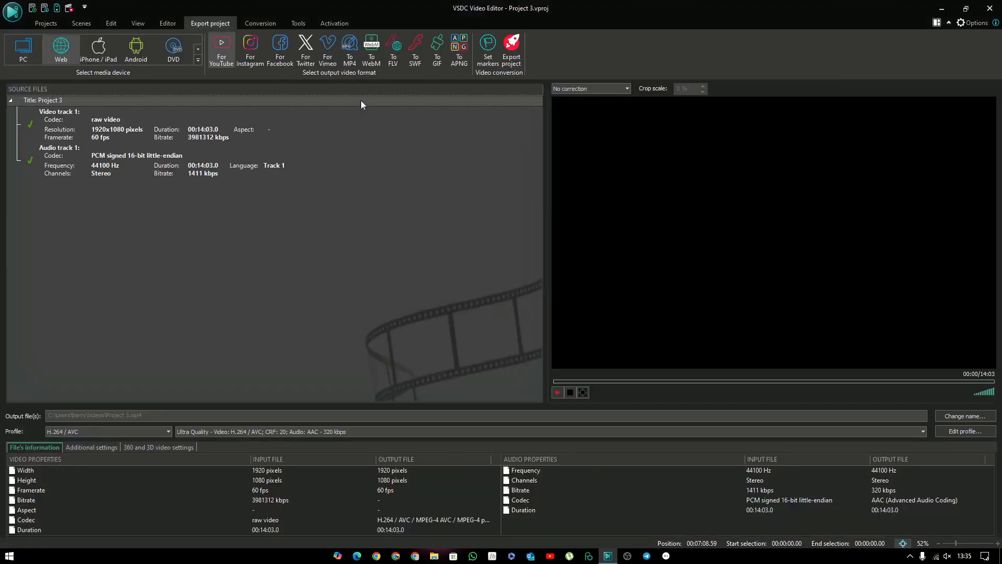
pyautogui.click(513, 59)
pyautogui.click(522, 412)
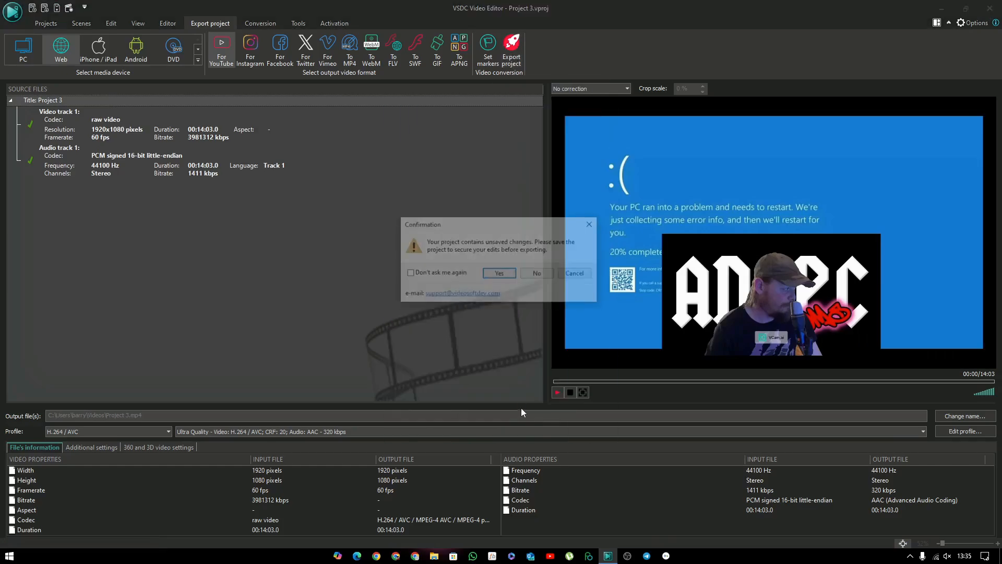
pyautogui.click(537, 273)
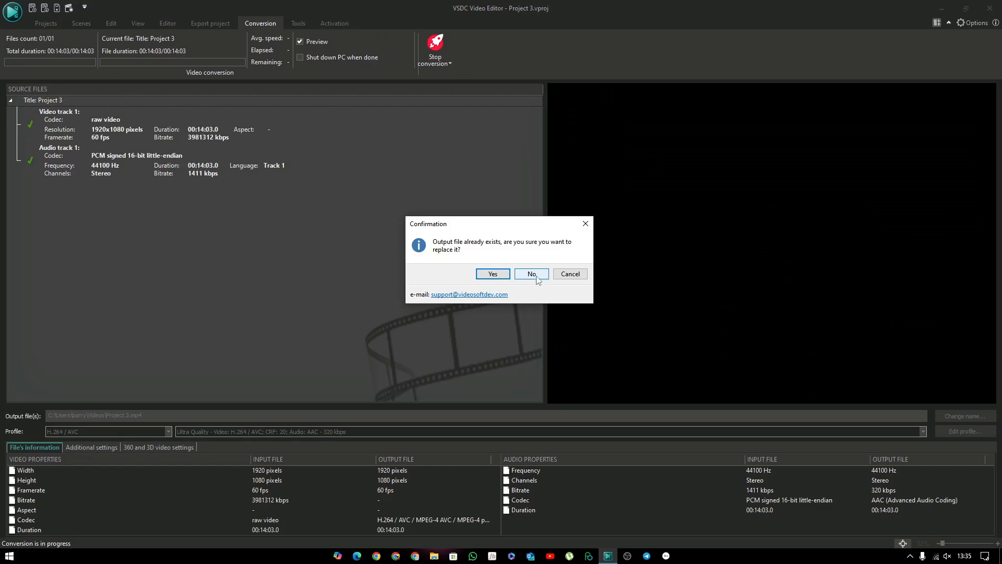
pyautogui.click(491, 274)
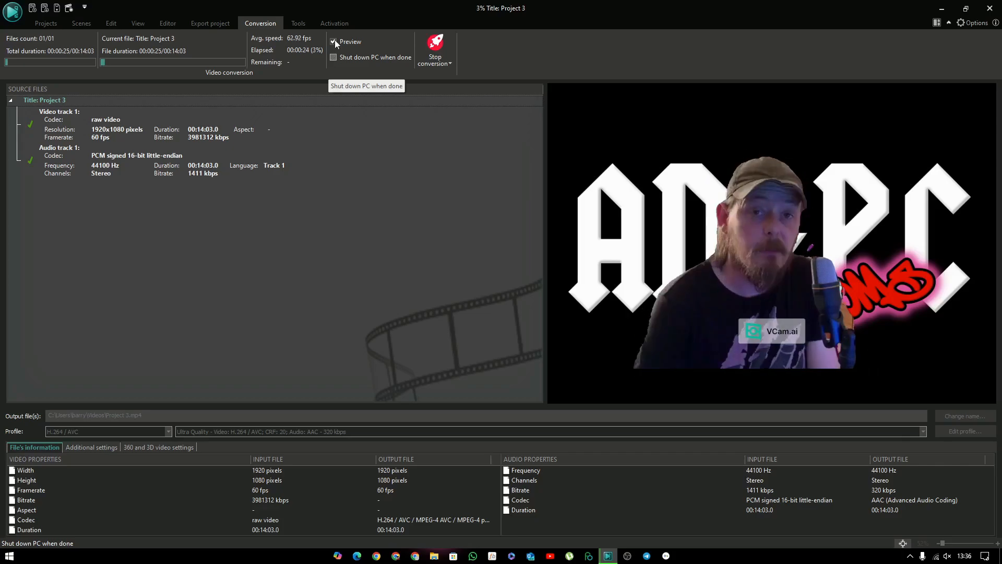
pyautogui.click(333, 42)
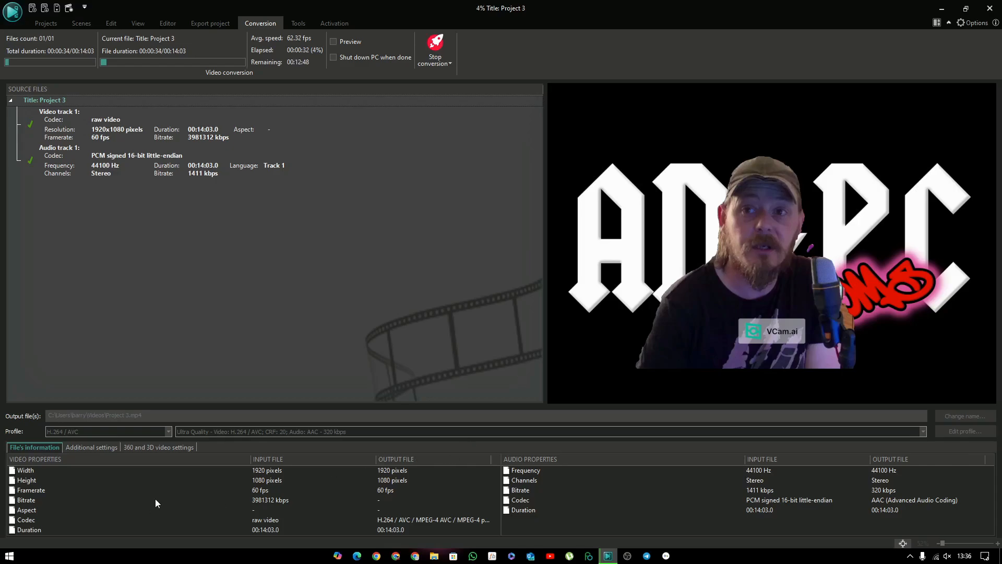
# Step: Look through the additional settings and the 360 and 3D video settings of the export, and return to the file's information
pyautogui.click(107, 449)
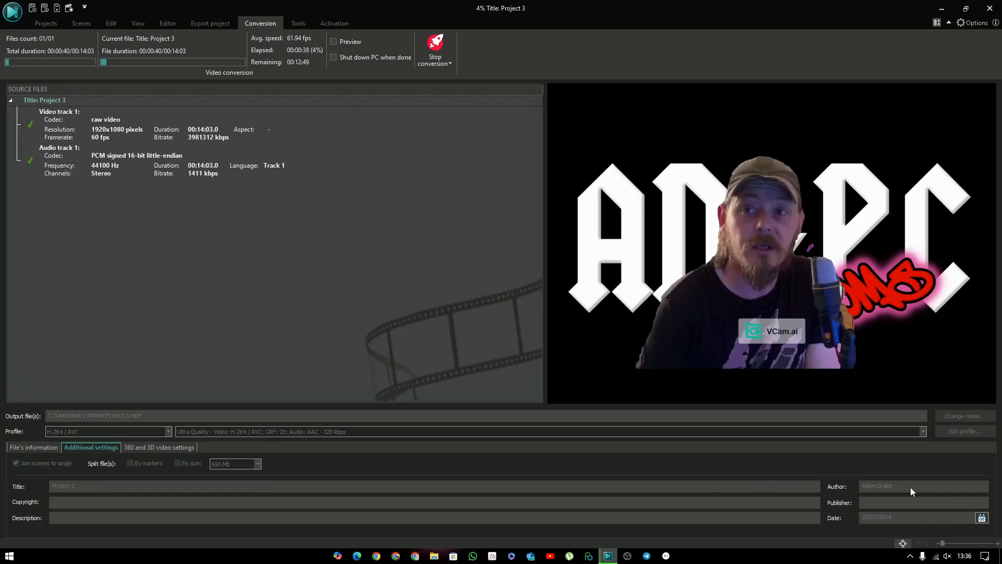
pyautogui.click(172, 450)
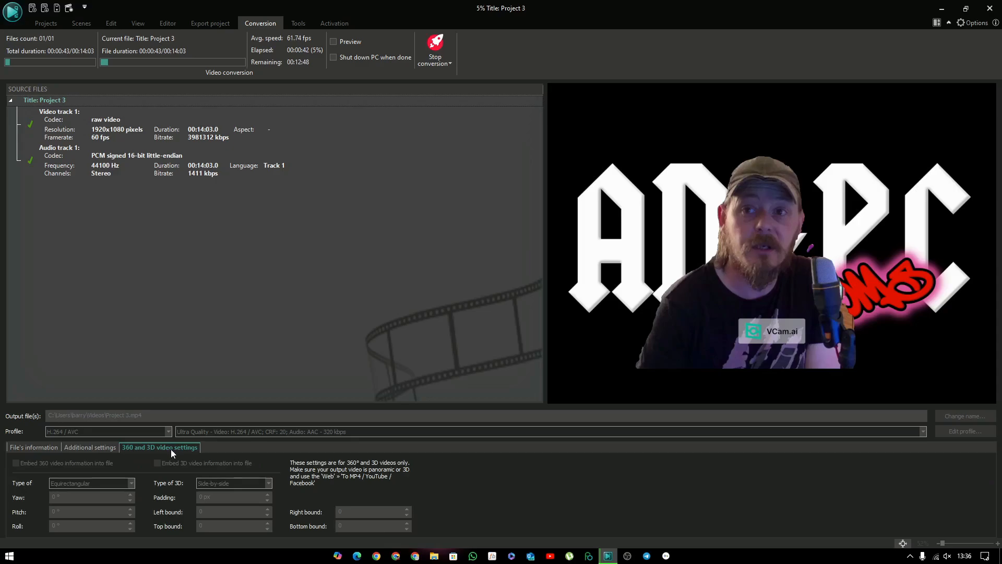
pyautogui.click(50, 448)
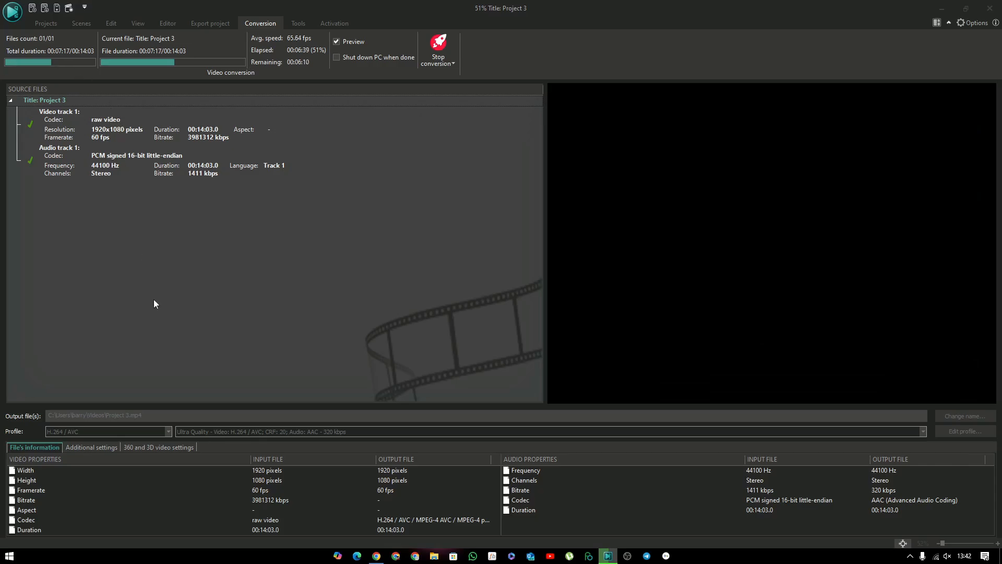
# Step: Switch to Chrome and open the User Help Manual page from the support section of the VSDC website
pyautogui.click(376, 555)
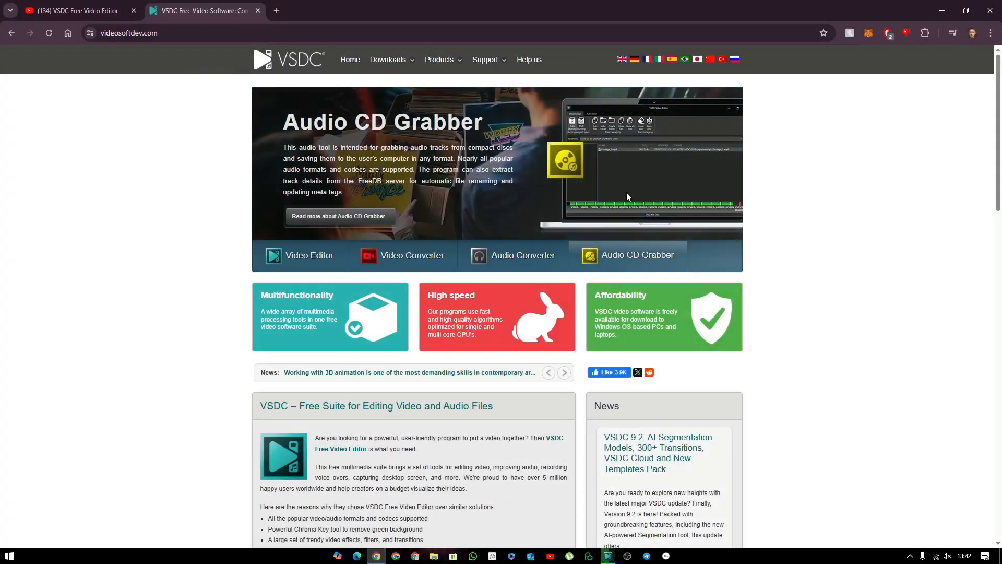
pyautogui.moveTo(506, 62)
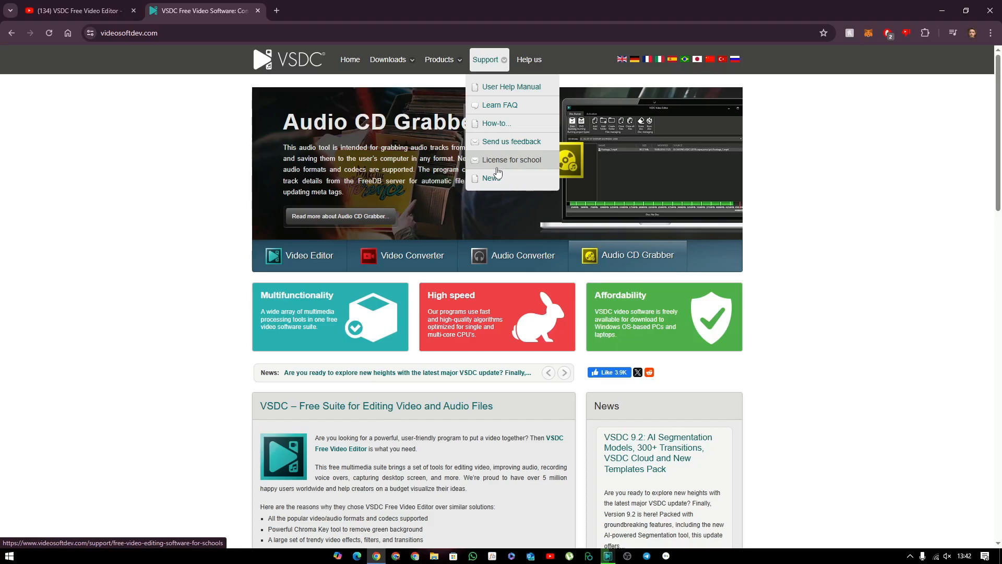
pyautogui.click(500, 95)
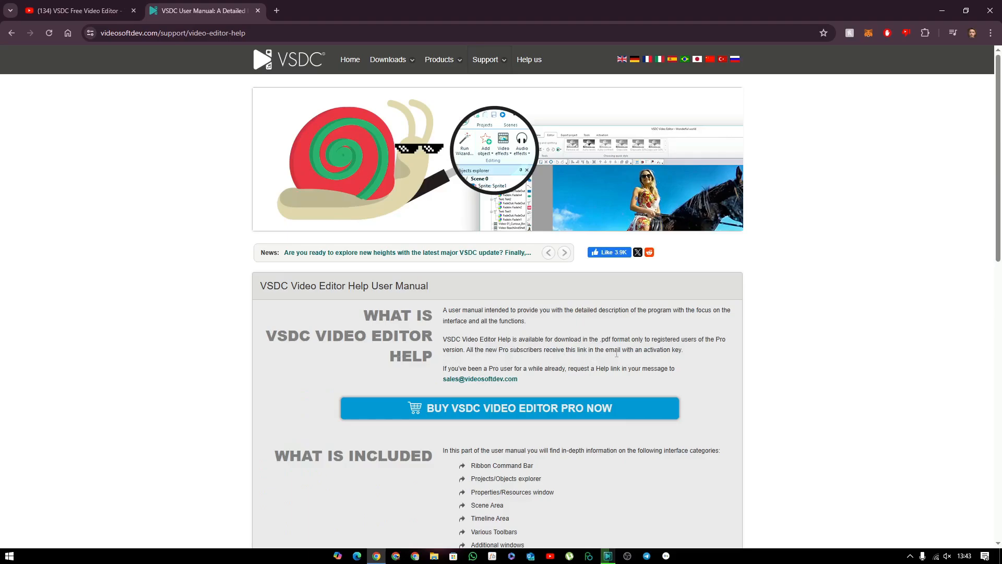
# Step: Read through the User Help Manual page, covering the manual's availability, included categories, other support information and sample pages
pyautogui.scroll(-2, 627, 352)
pyautogui.scroll(2, 626, 352)
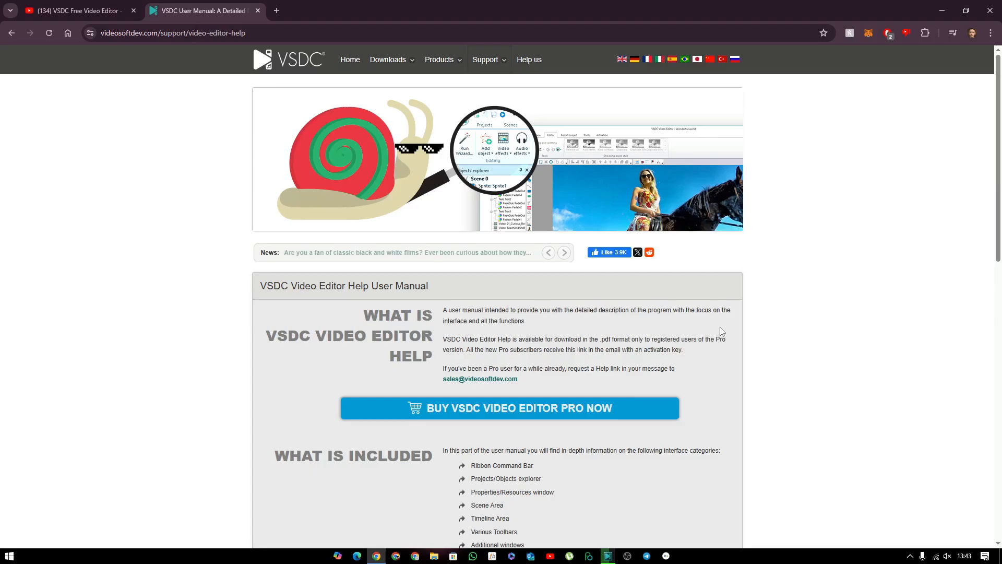
pyautogui.scroll(-7, 719, 326)
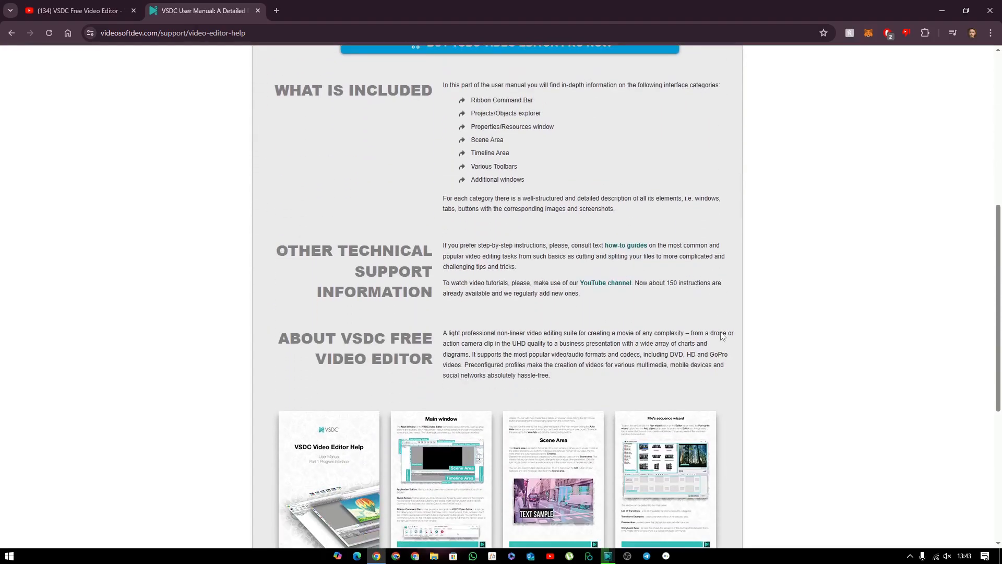
pyautogui.scroll(-3, 722, 335)
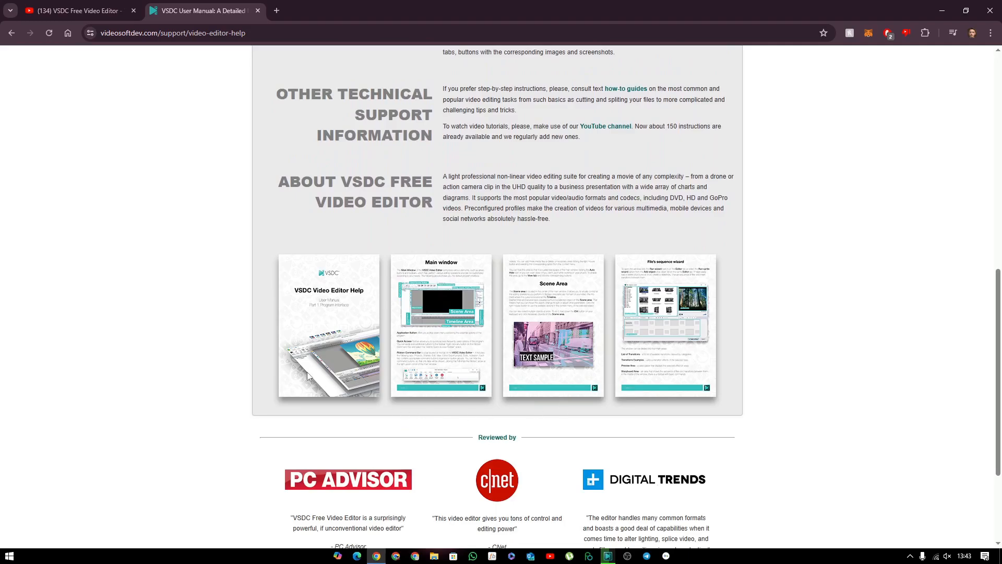
pyautogui.scroll(-2, 650, 346)
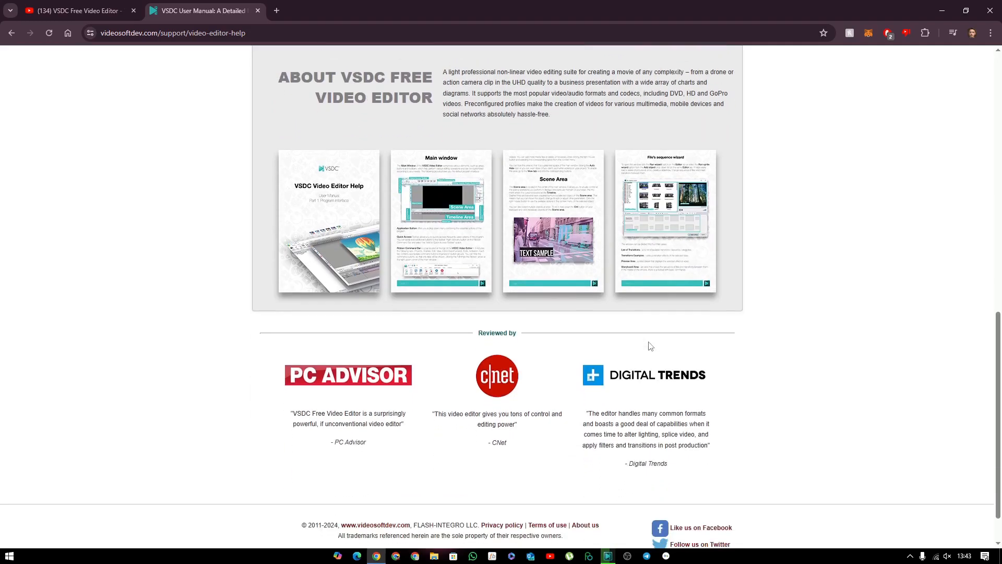
pyautogui.scroll(5, 674, 369)
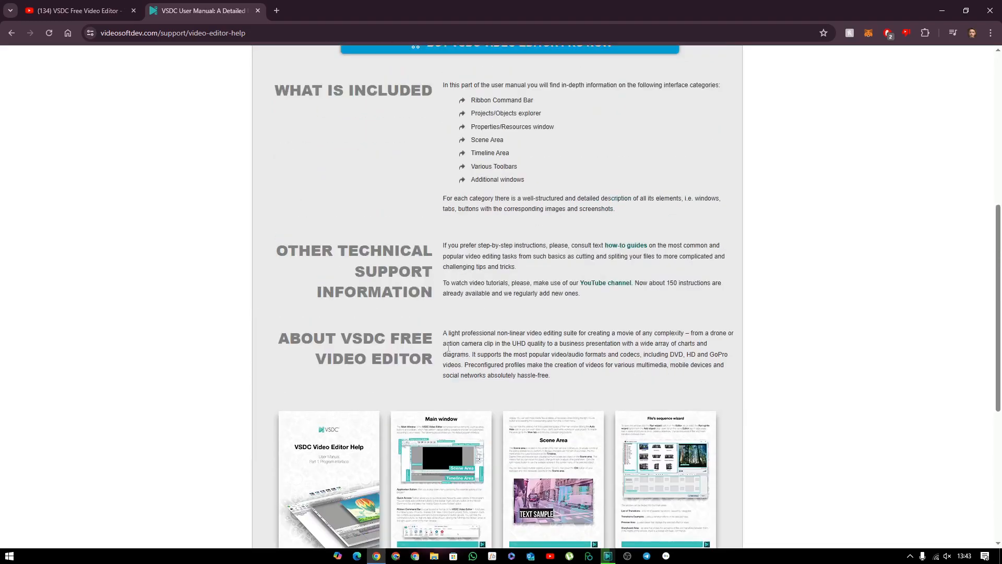
pyautogui.scroll(5, 351, 210)
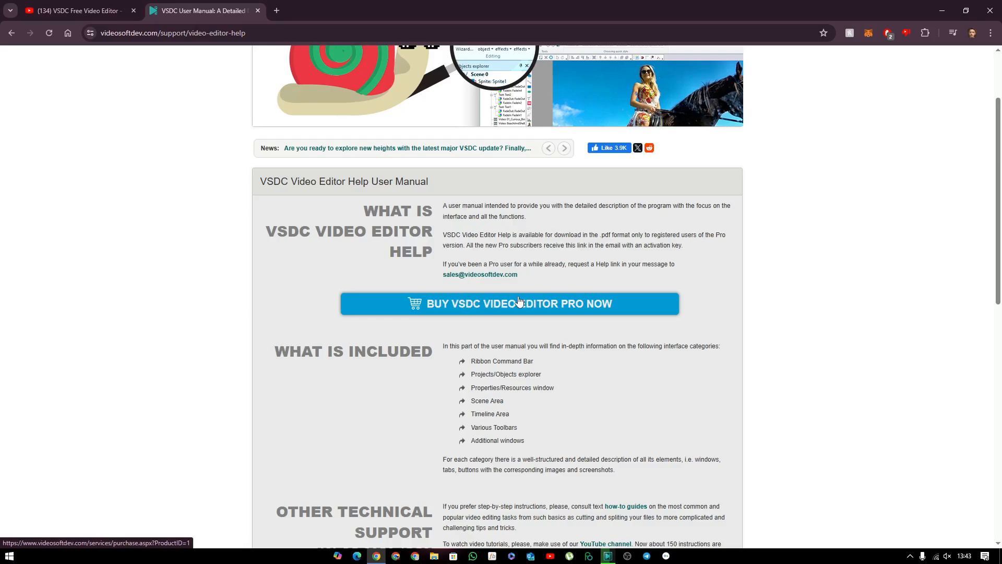
pyautogui.scroll(2, 518, 301)
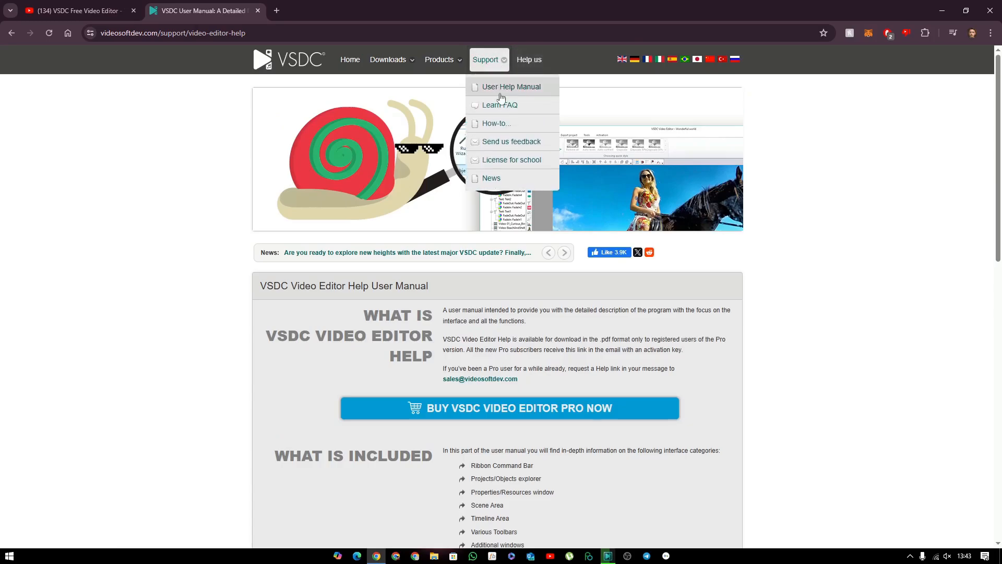
# Step: Open the Learn FAQ page from the support section and read the answers on uninstalling the program and on VSDC Pro subscription restrictions
pyautogui.click(503, 108)
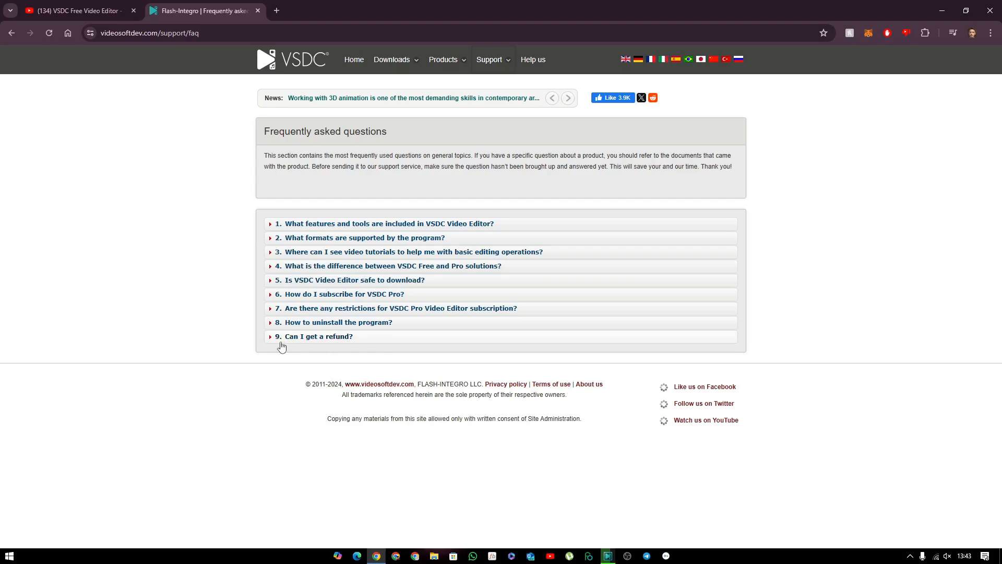
pyautogui.click(292, 323)
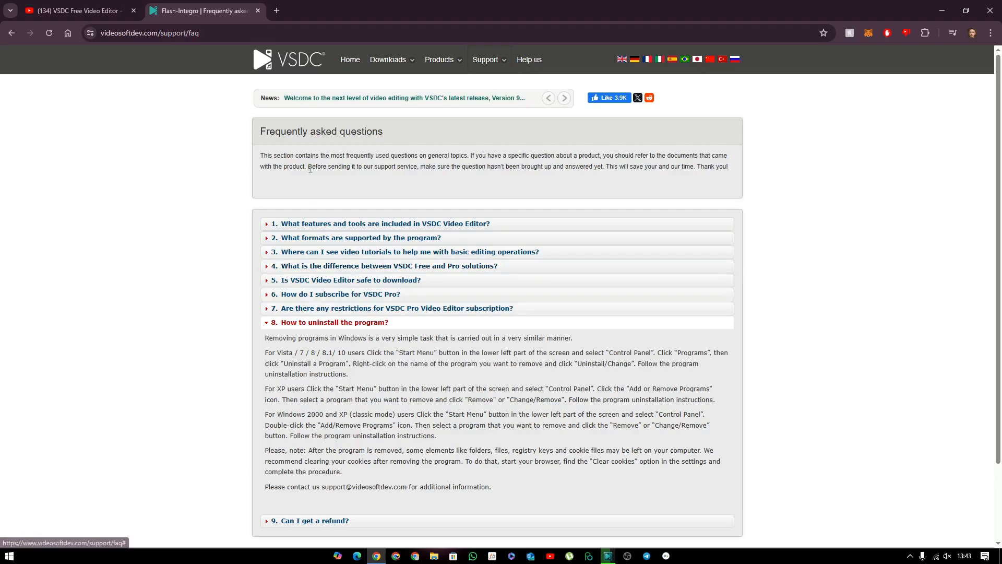
pyautogui.click(269, 324)
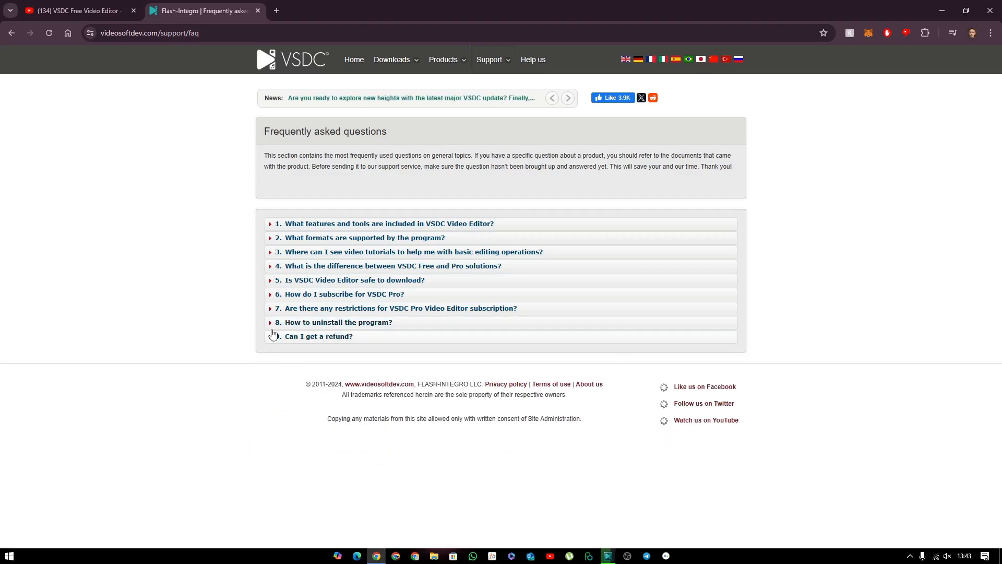
pyautogui.click(270, 309)
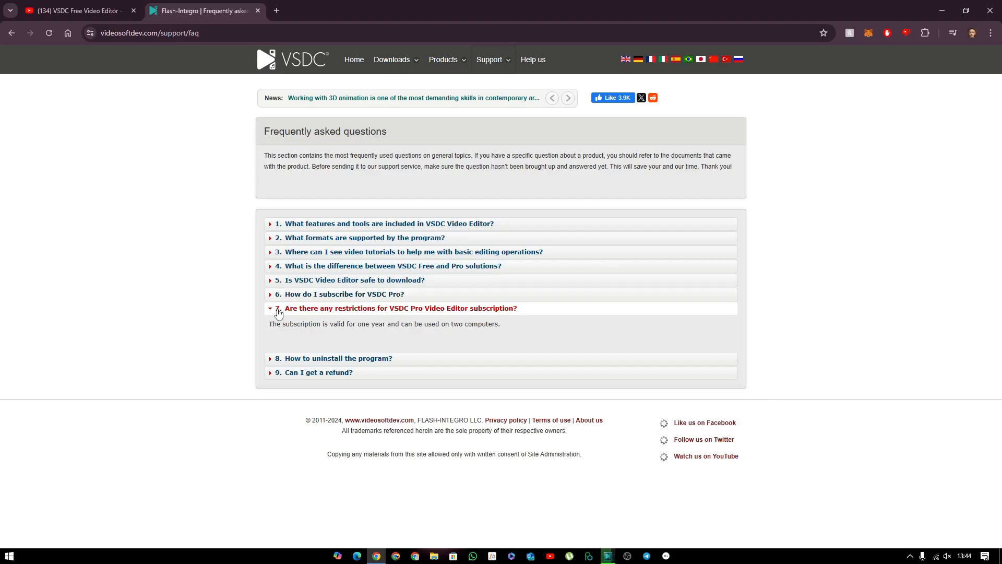
pyautogui.click(274, 313)
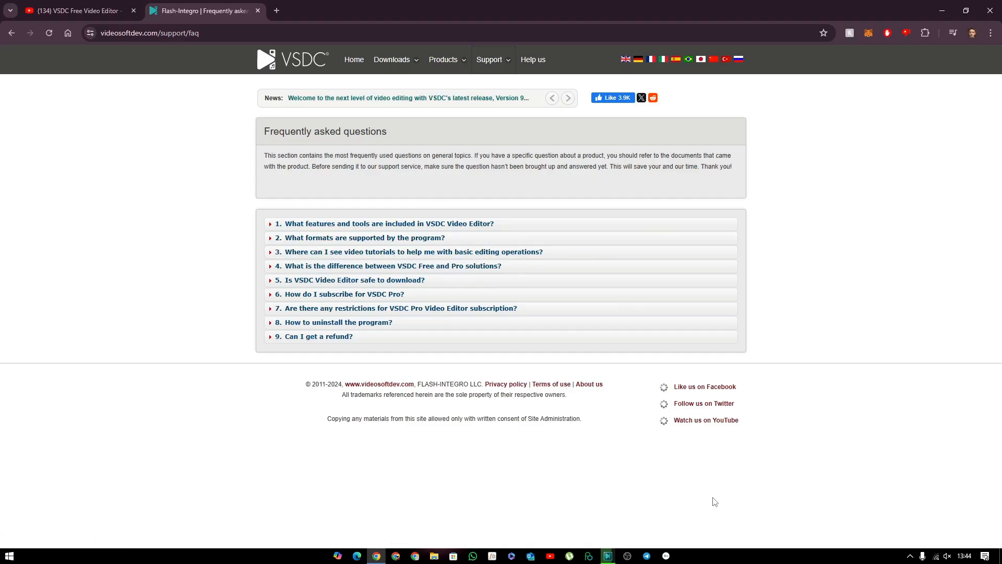
# Step: Read the FAQ answers on the difference between VSDC Free and Pro and on where to see video tutorials
pyautogui.click(93, 7)
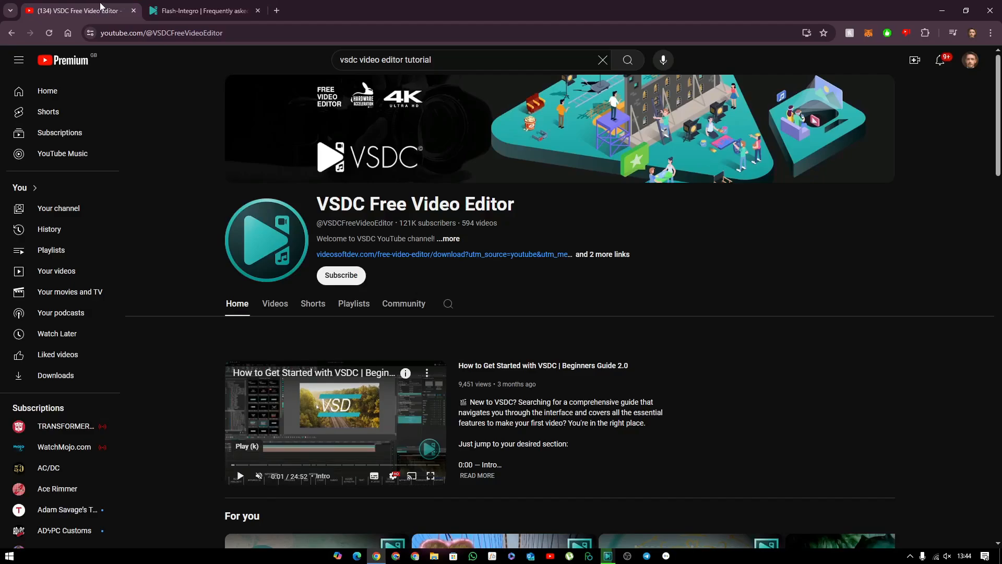
pyautogui.click(236, 9)
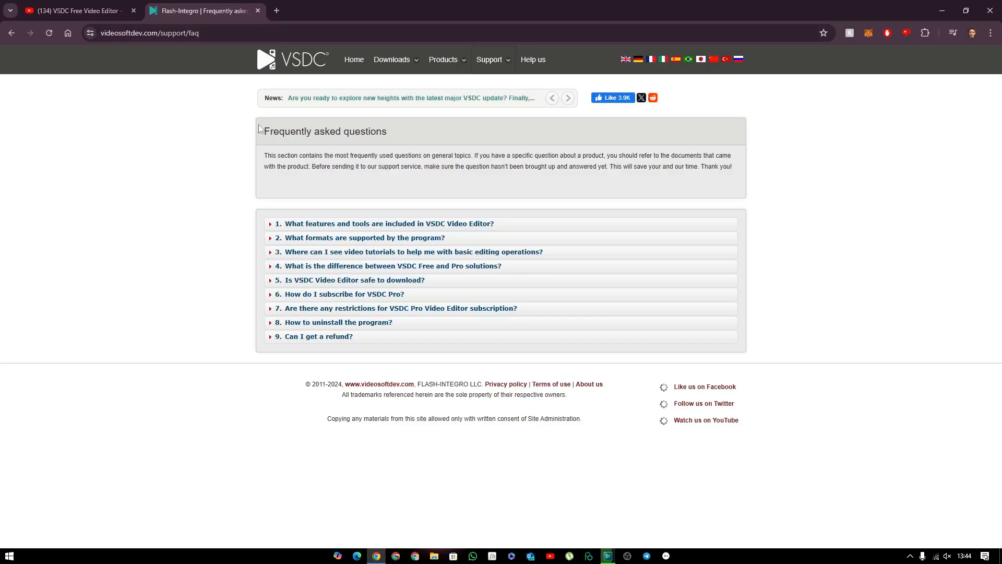
pyautogui.click(272, 269)
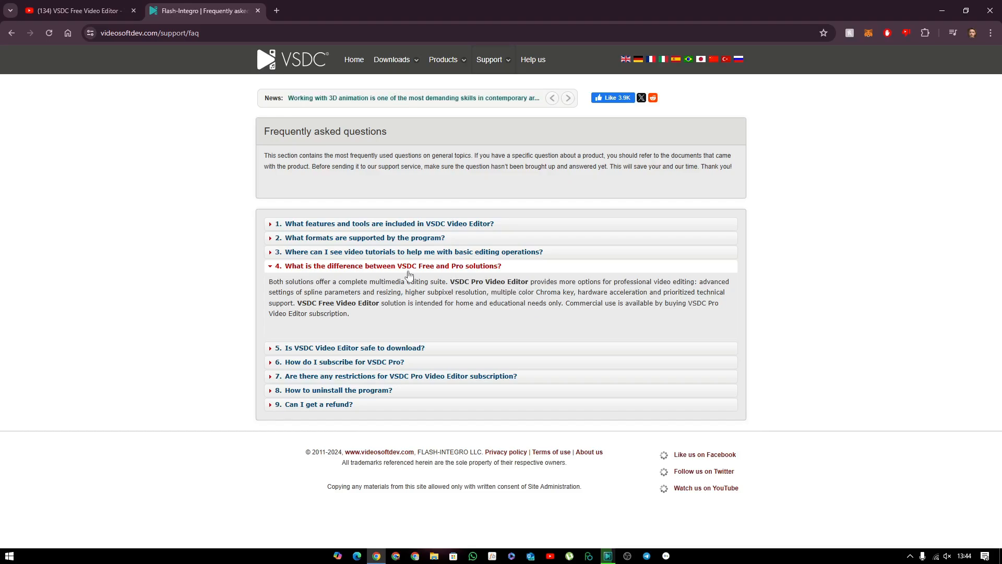
pyautogui.click(273, 266)
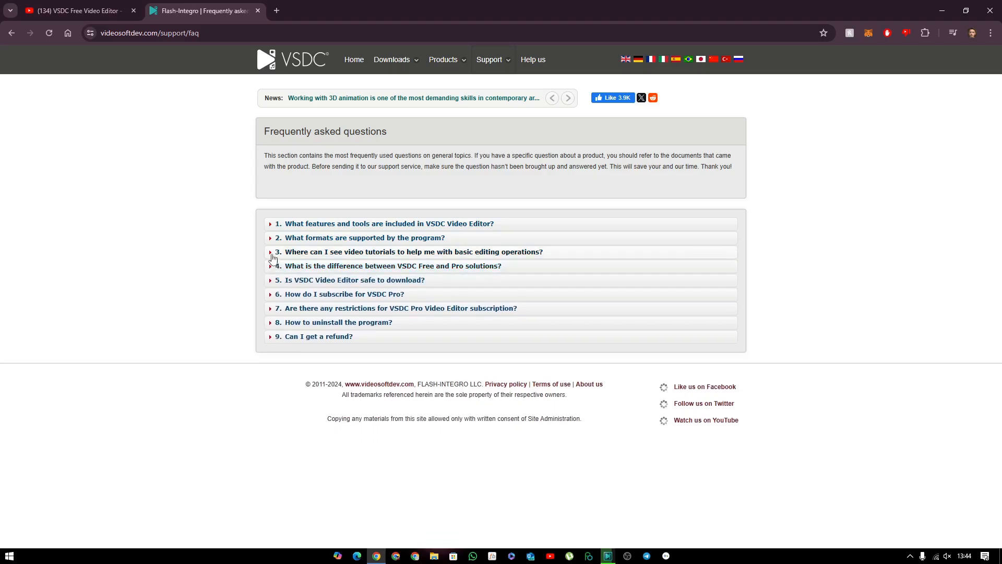
pyautogui.click(272, 253)
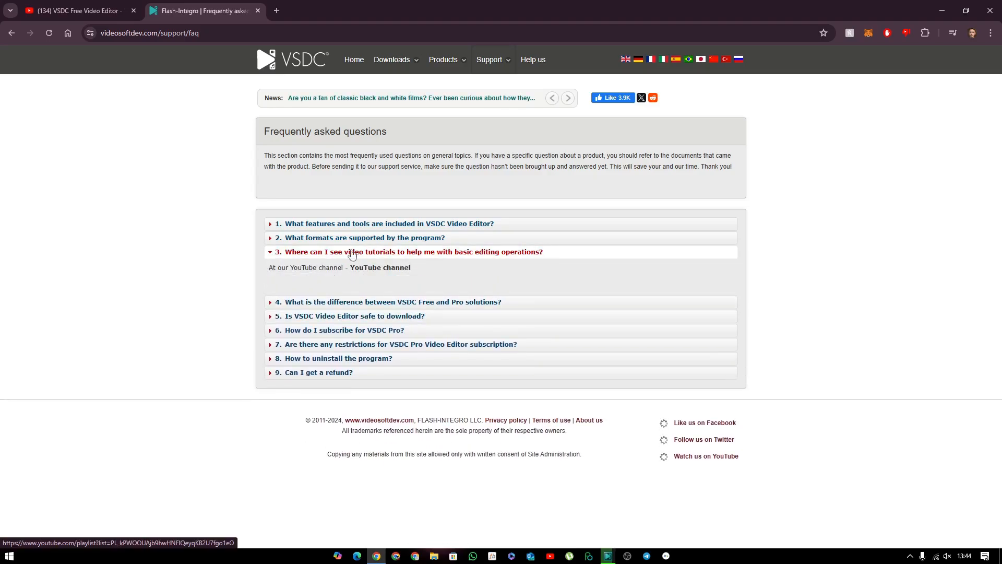
# Step: Switch to the VSDC Free Video Editor channel on YouTube and look over its home page and getting-started videos
pyautogui.click(111, 18)
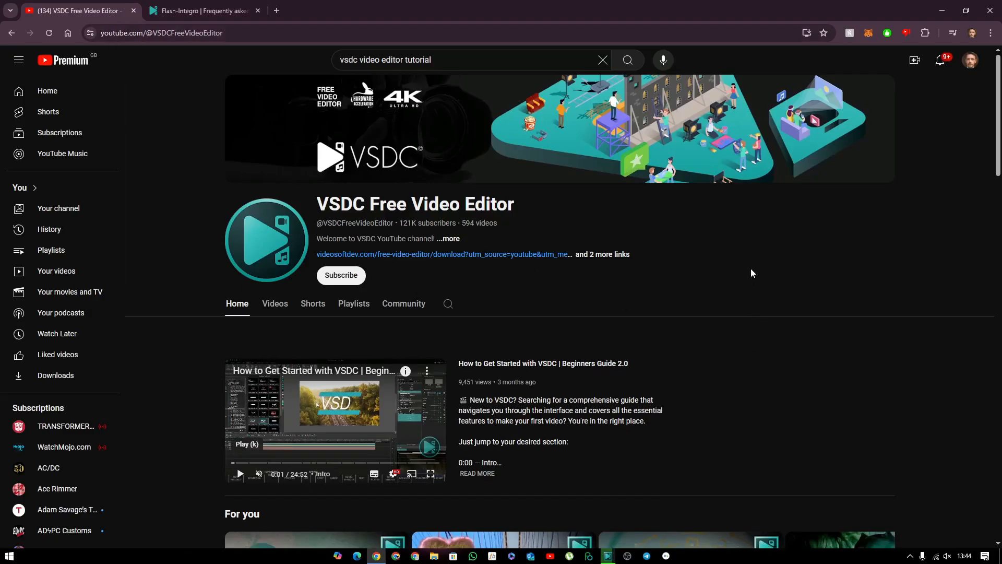
pyautogui.scroll(-1, 751, 269)
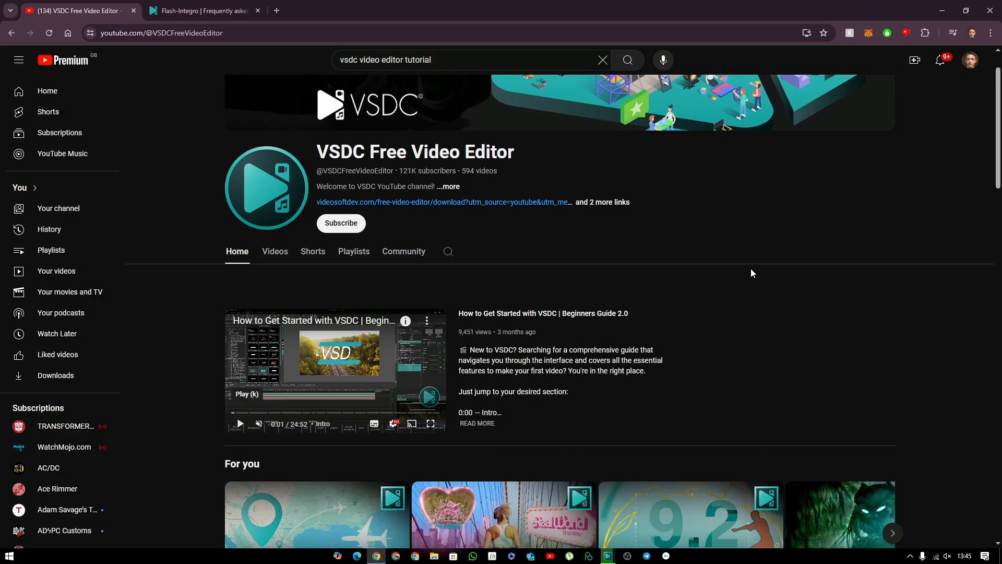
pyautogui.scroll(-4, 751, 272)
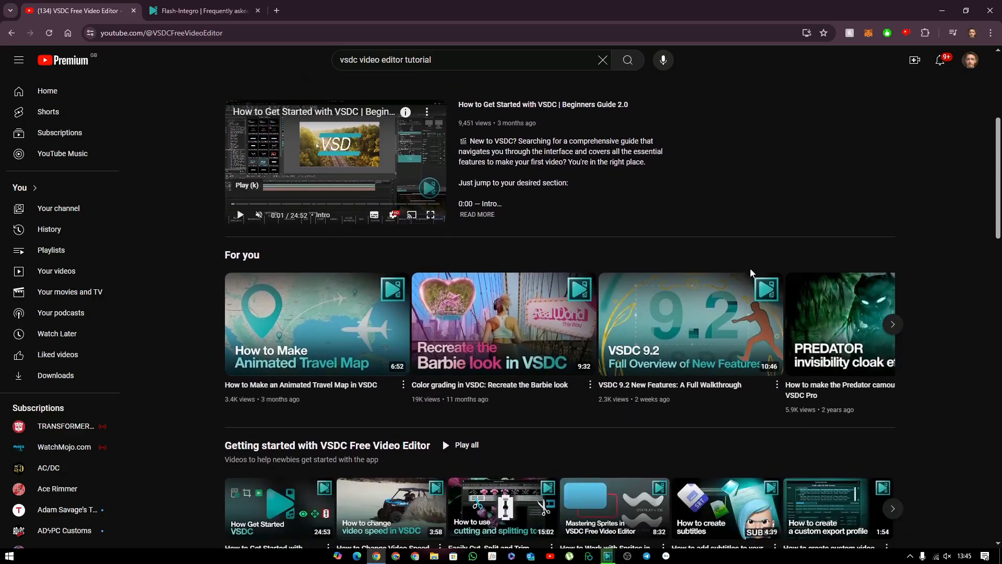
pyautogui.scroll(5, 325, 341)
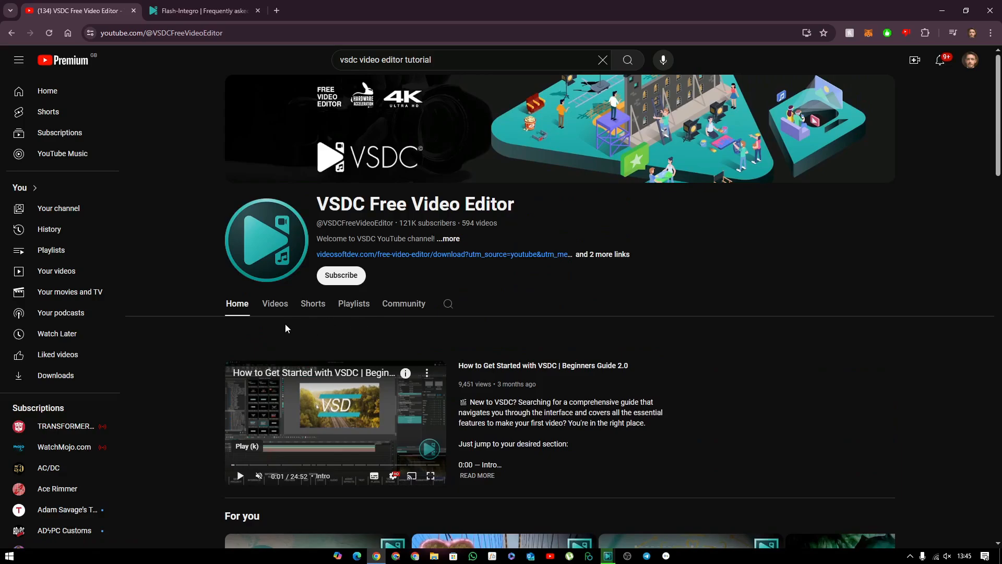
# Step: Open the channel's list of videos and browse the tutorials from the latest to those three years old and back toward the newest
pyautogui.click(272, 306)
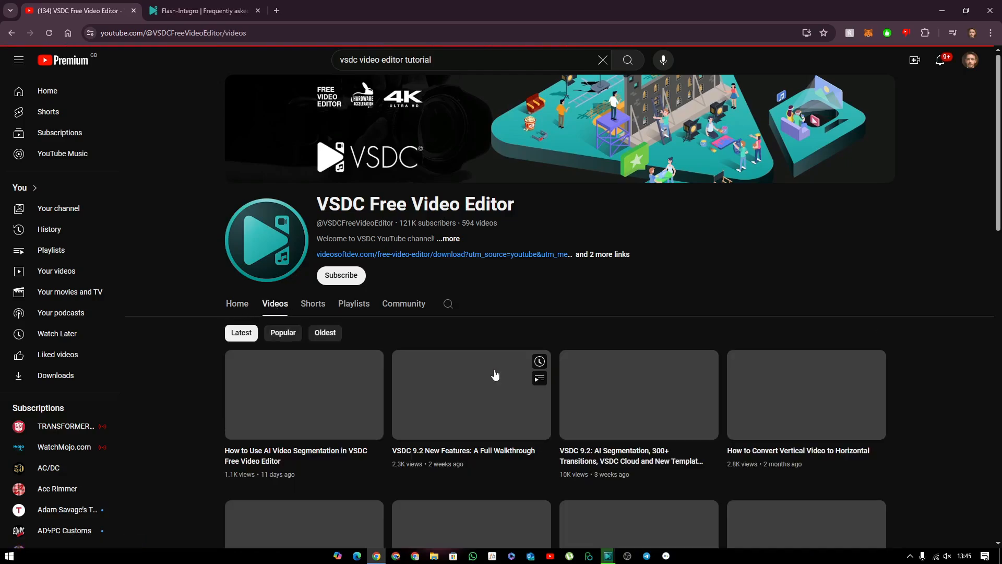
pyautogui.scroll(-1, 158, 408)
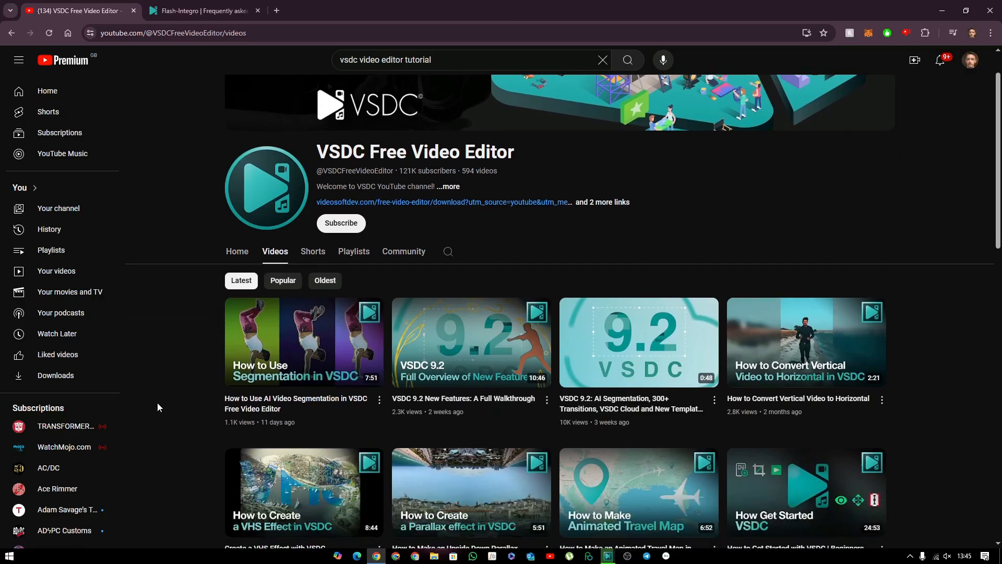
pyautogui.scroll(-6, 166, 359)
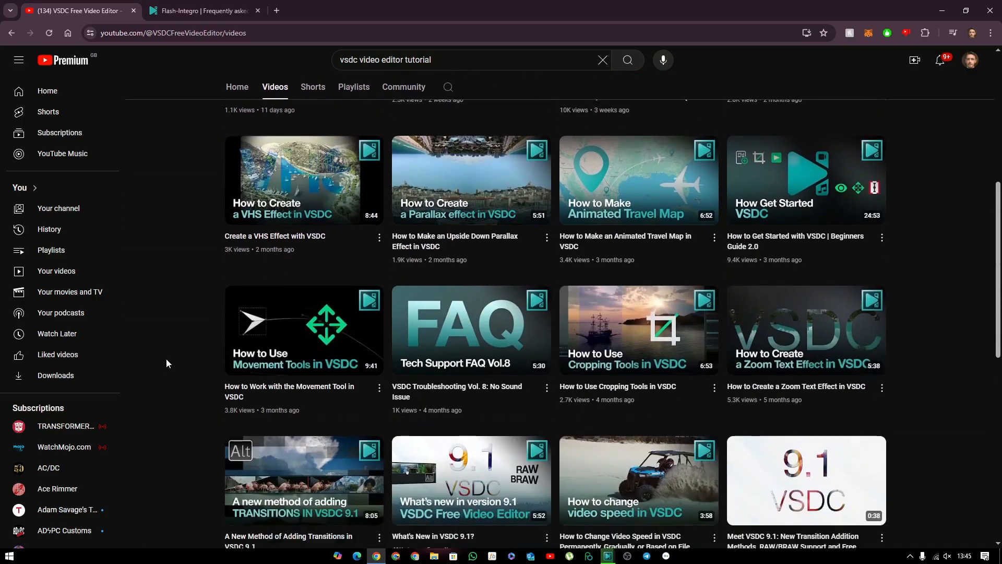
pyautogui.scroll(-7, 166, 360)
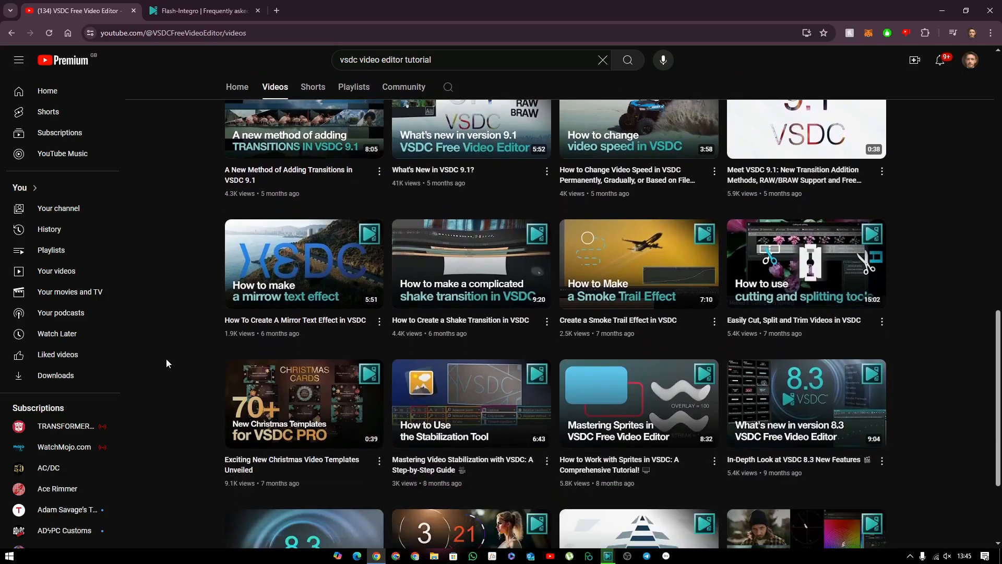
pyautogui.scroll(-3, 167, 359)
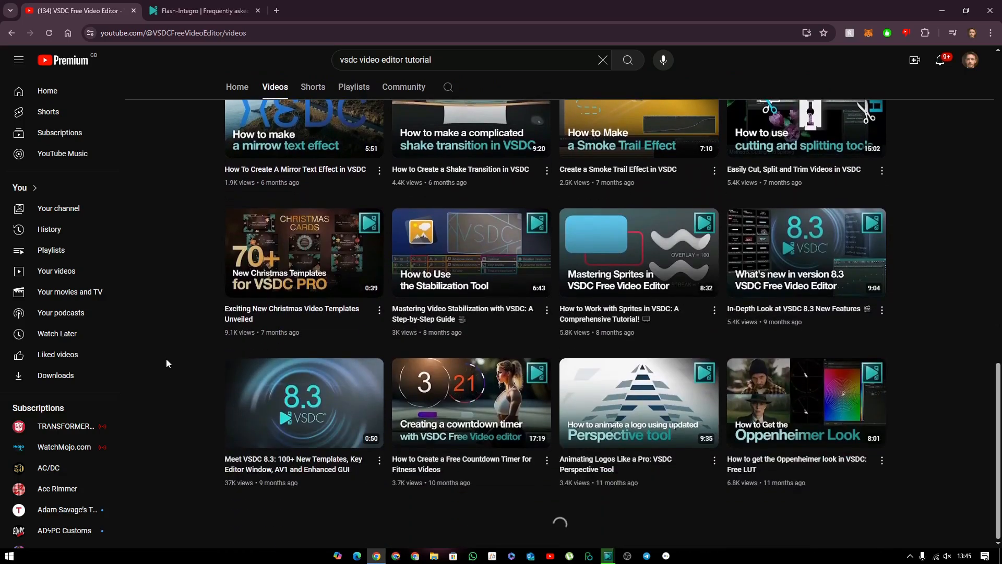
pyautogui.scroll(-5, 166, 359)
pyautogui.scroll(-5, 166, 363)
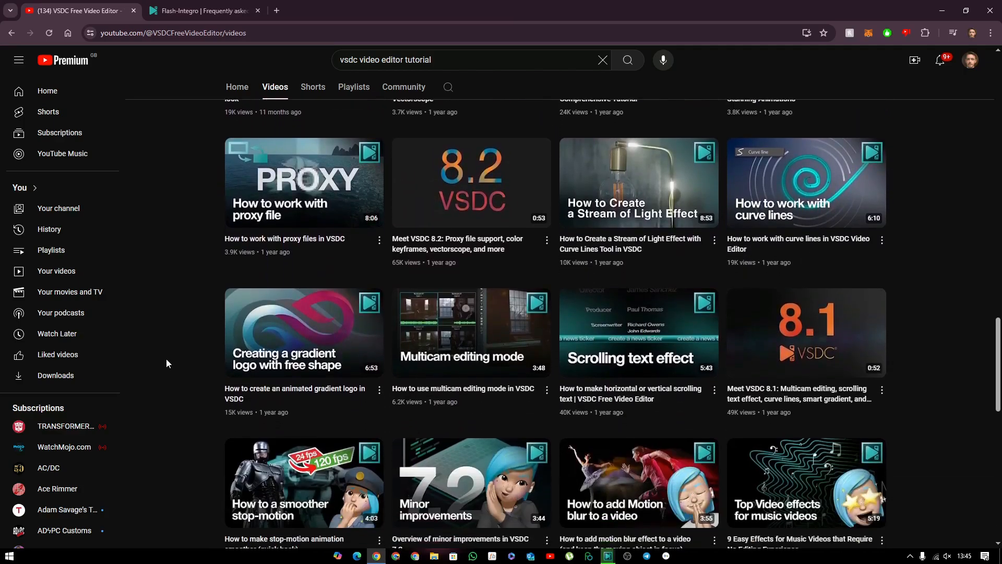
pyautogui.scroll(-2, 166, 364)
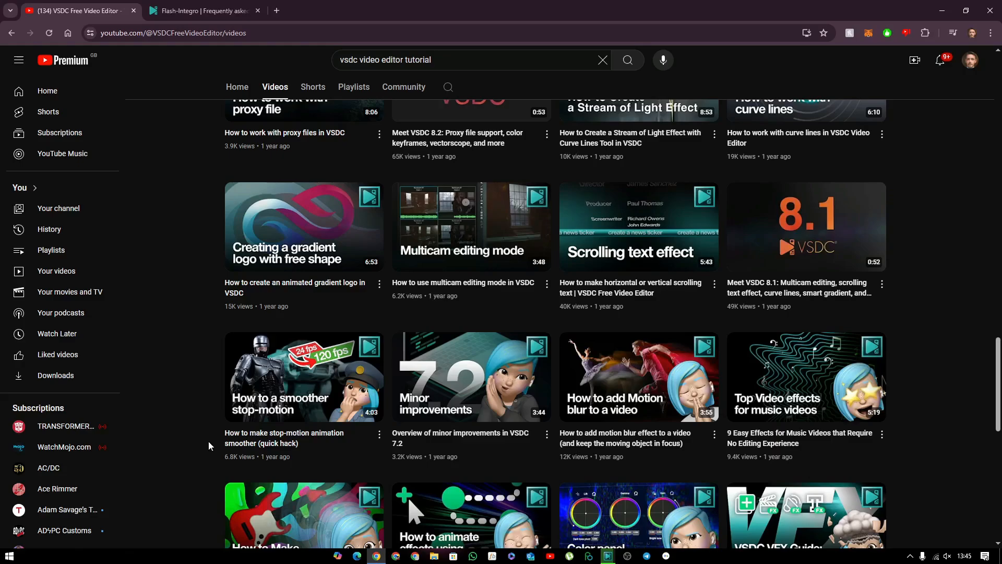
pyautogui.scroll(-7, 206, 443)
pyautogui.scroll(-4, 207, 439)
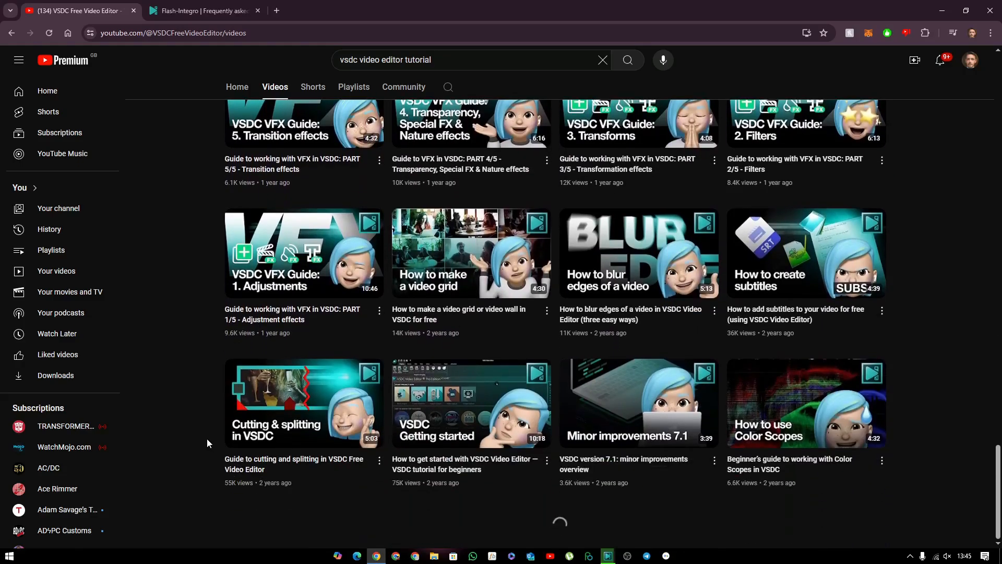
pyautogui.scroll(-6, 971, 502)
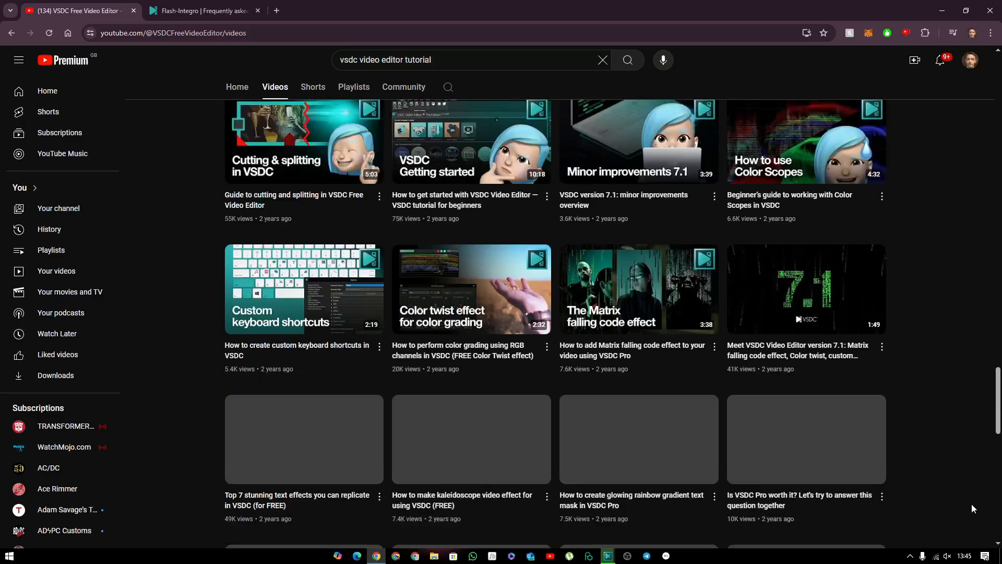
pyautogui.scroll(-9, 971, 503)
pyautogui.scroll(-5, 969, 503)
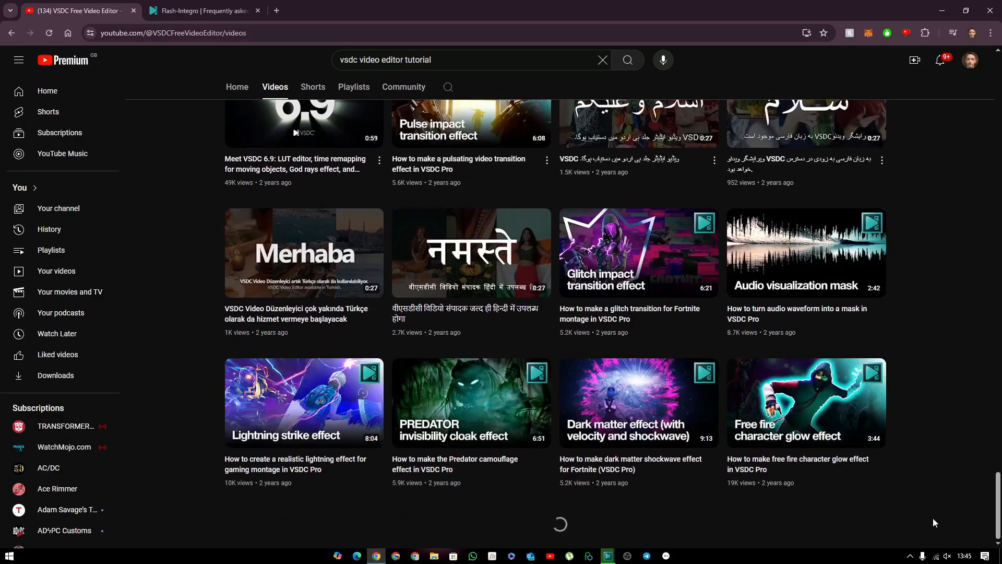
pyautogui.scroll(-10, 932, 517)
pyautogui.scroll(-10, 932, 521)
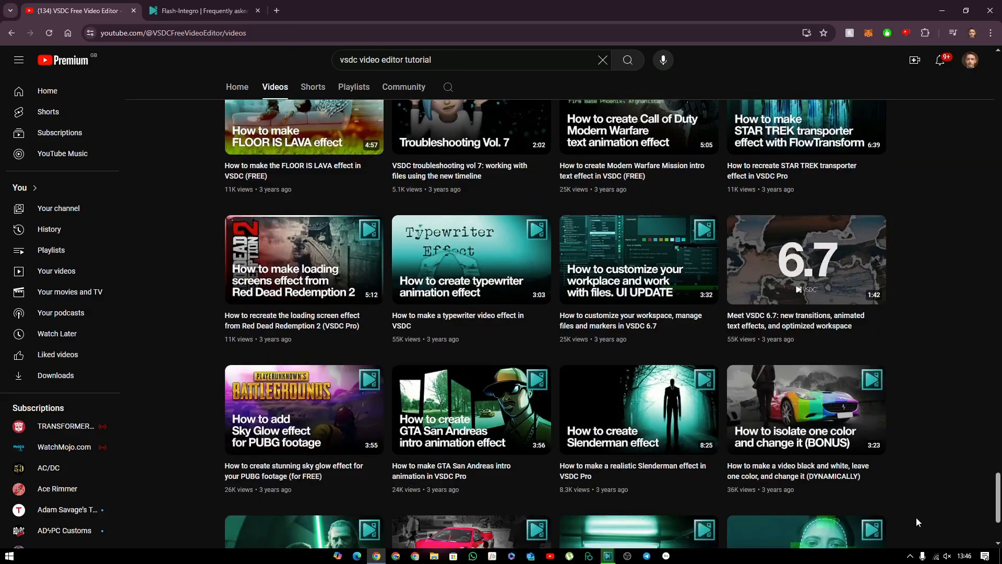
pyautogui.scroll(4, 515, 461)
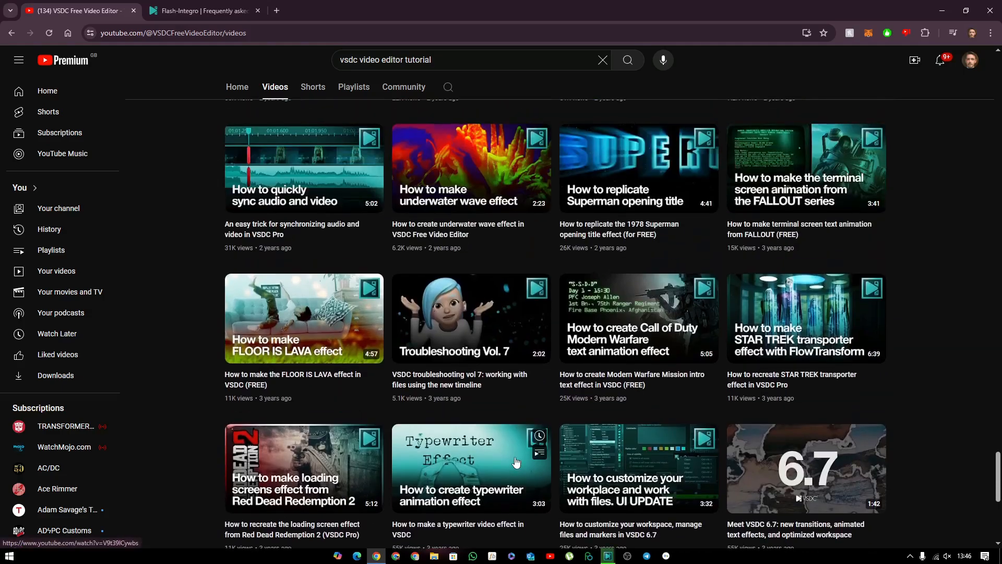
pyautogui.scroll(8, 516, 462)
pyautogui.scroll(16, 515, 462)
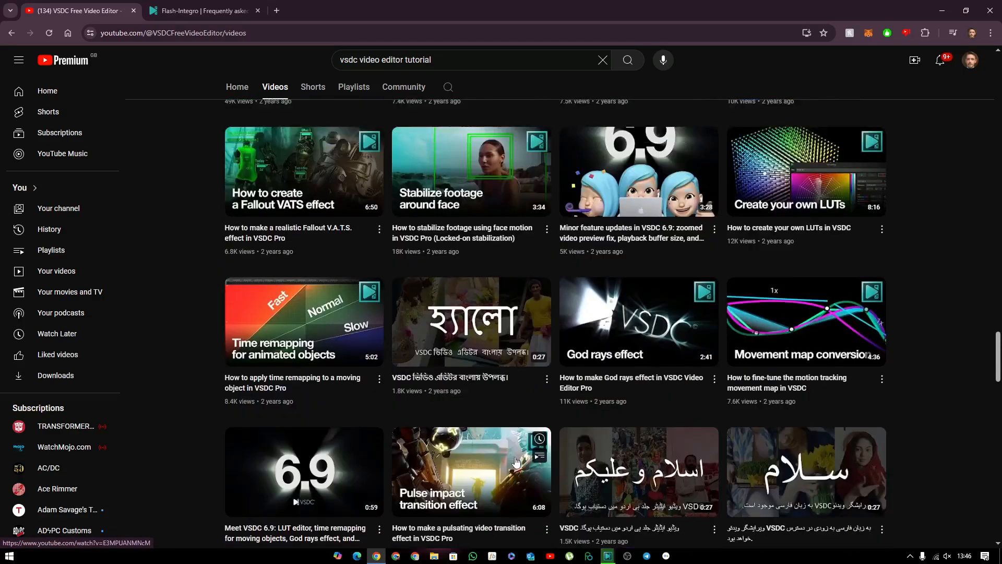
pyautogui.scroll(15, 516, 462)
pyautogui.scroll(20, 515, 462)
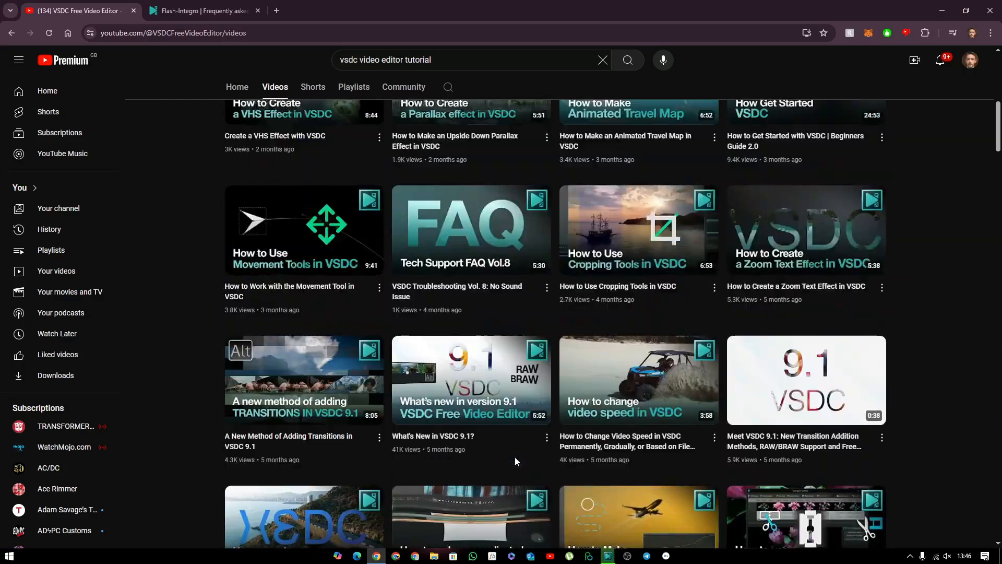
# Step: Look over the latest tutorials on the VSDC channel and open its Shorts
pyautogui.scroll(8, 515, 457)
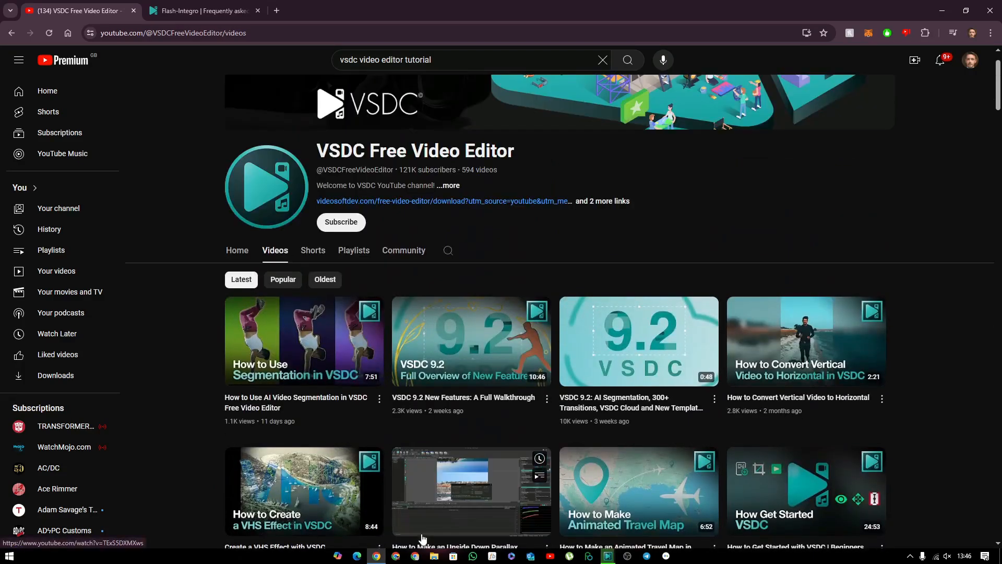
pyautogui.scroll(-2, 423, 533)
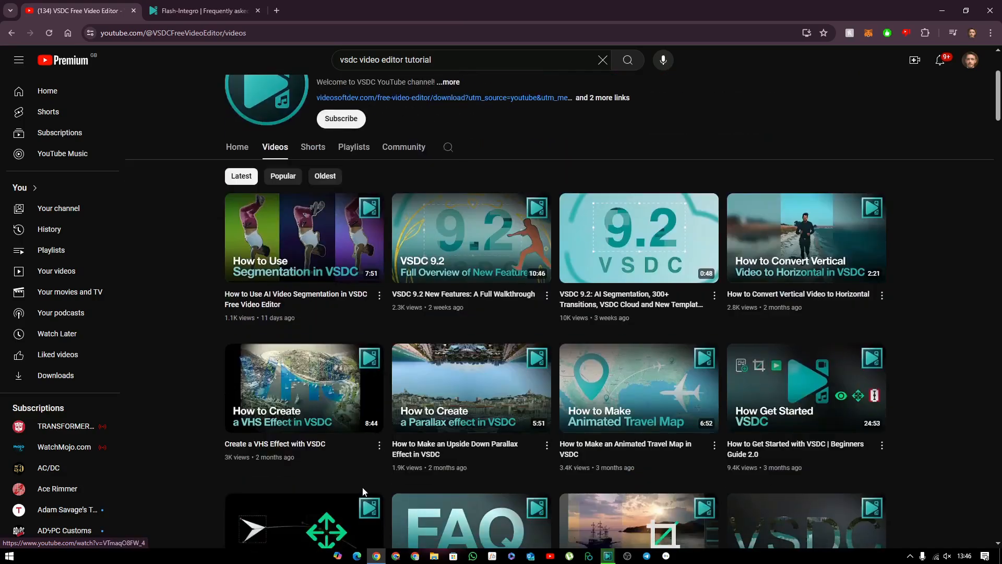
pyautogui.moveTo(439, 470)
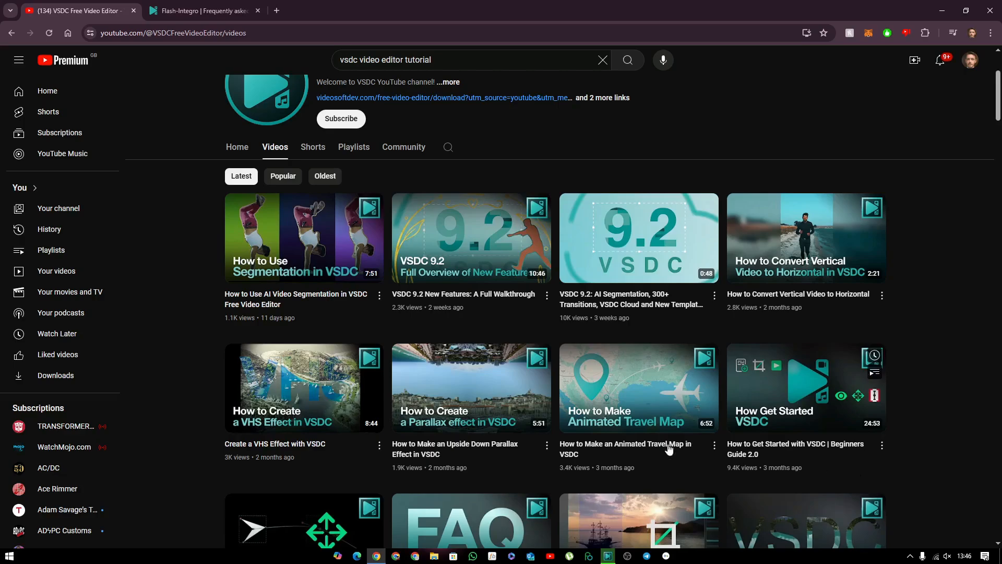
pyautogui.click(308, 149)
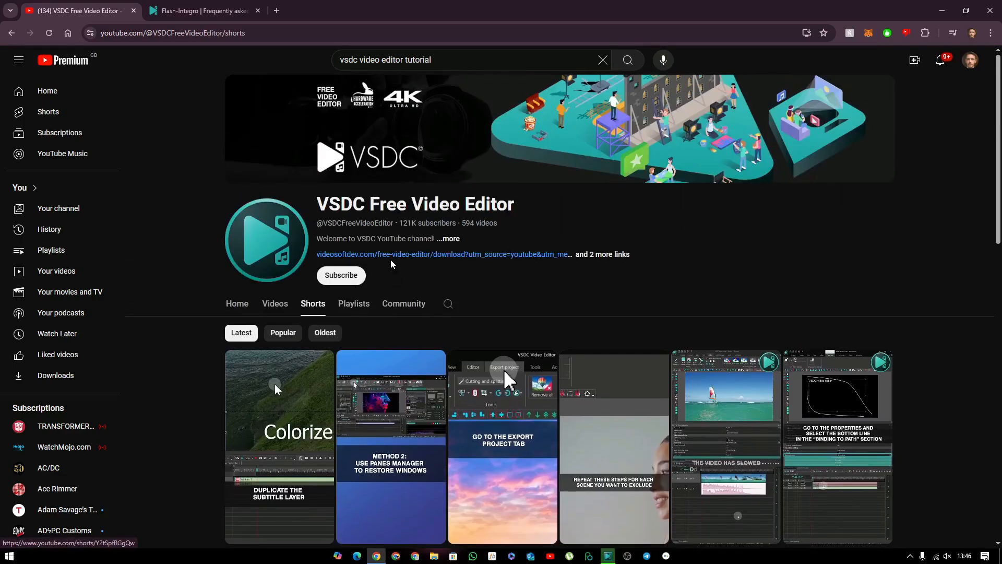
# Step: Open the channel's playlists and look through all the created ones
pyautogui.click(356, 302)
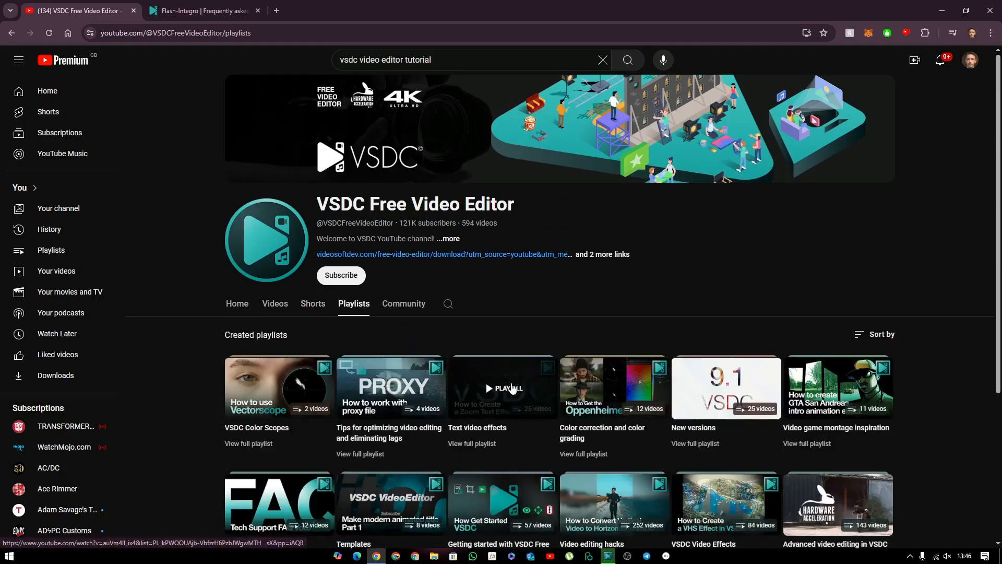
pyautogui.scroll(-1, 240, 459)
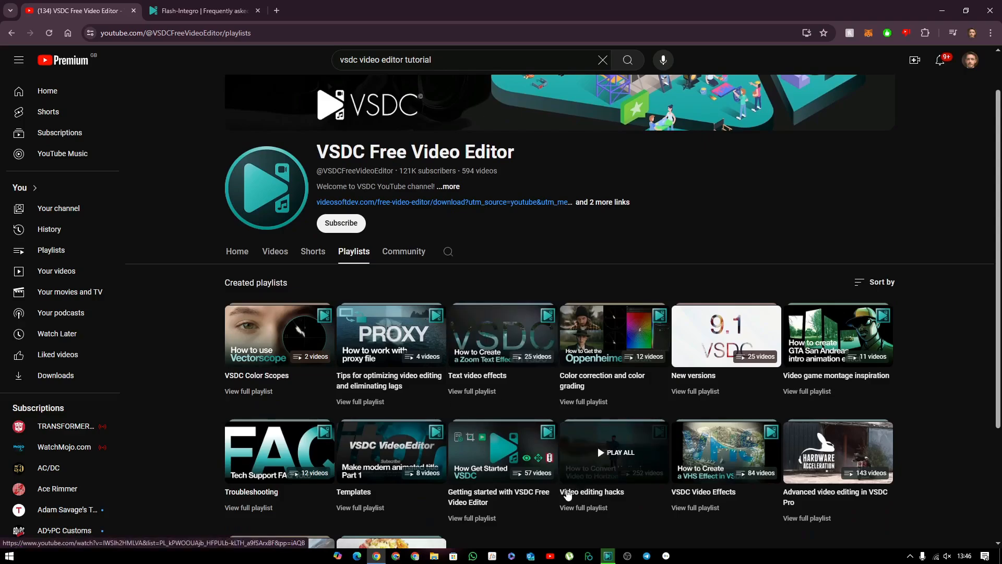
pyautogui.scroll(-3, 568, 495)
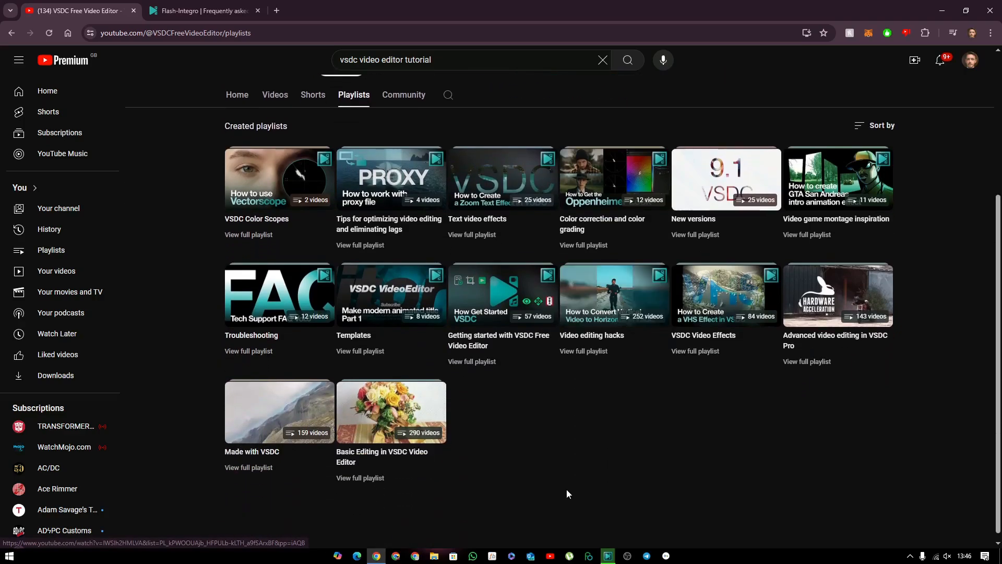
pyautogui.scroll(4, 568, 495)
# Step: Open the channel's community posts and expand the one about free activation keys for video transition templates
pyautogui.click(402, 305)
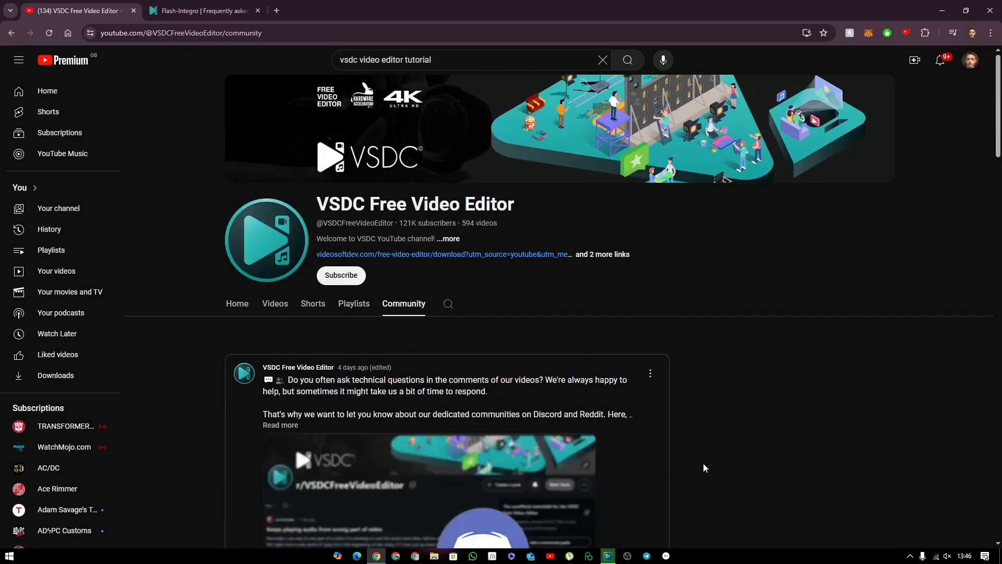
pyautogui.scroll(-3, 703, 452)
pyautogui.scroll(-1, 704, 452)
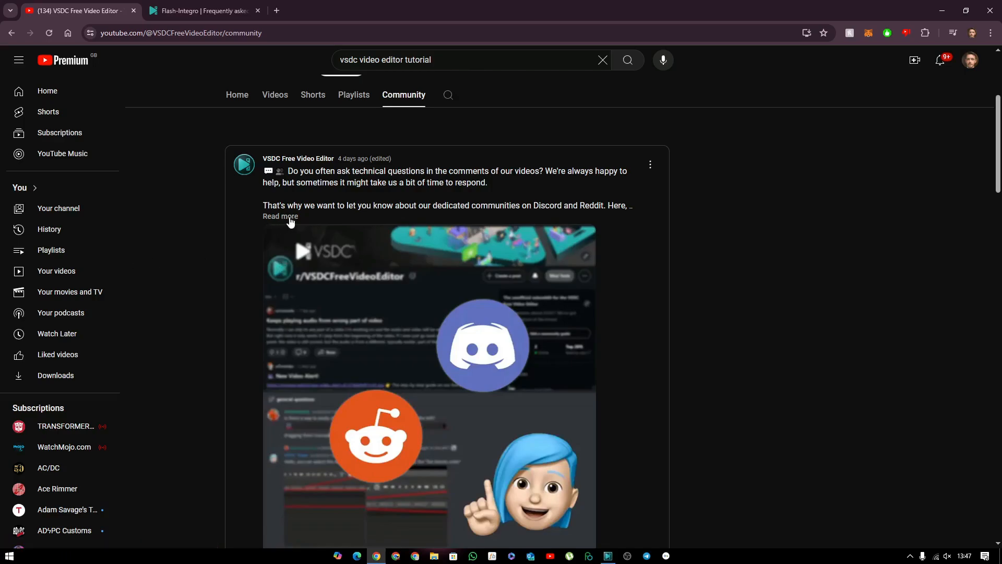
pyautogui.scroll(-10, 474, 216)
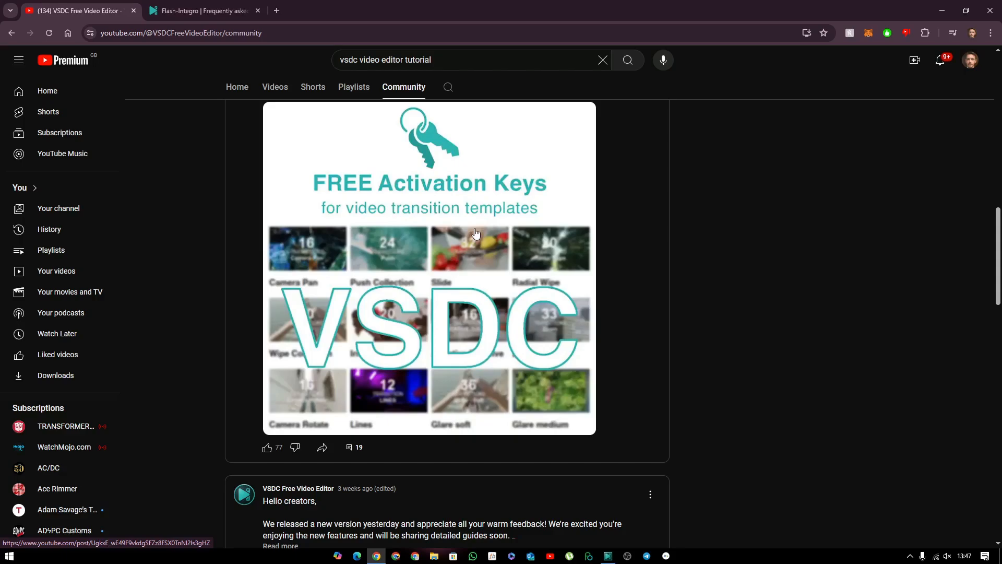
pyautogui.scroll(2, 452, 275)
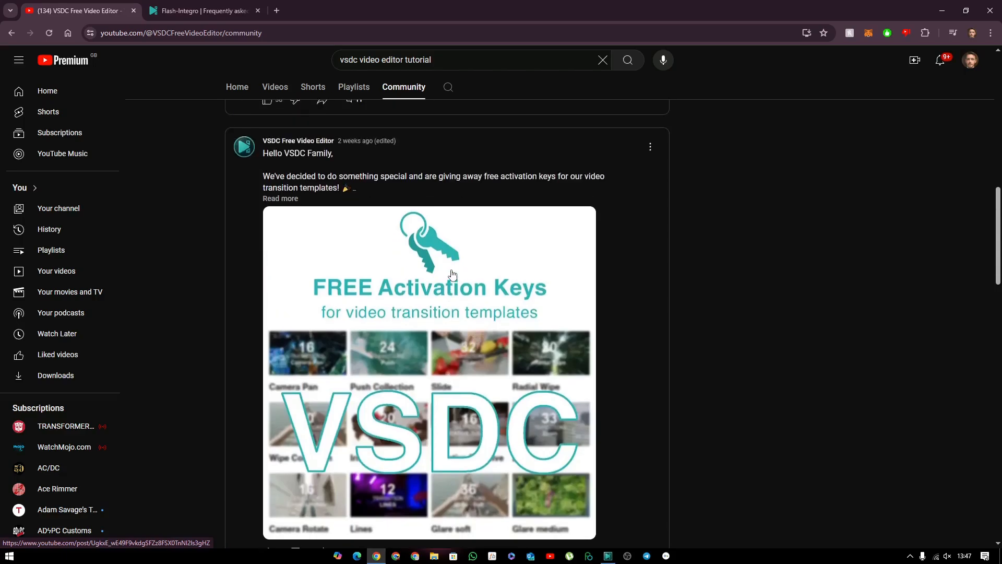
pyautogui.click(290, 200)
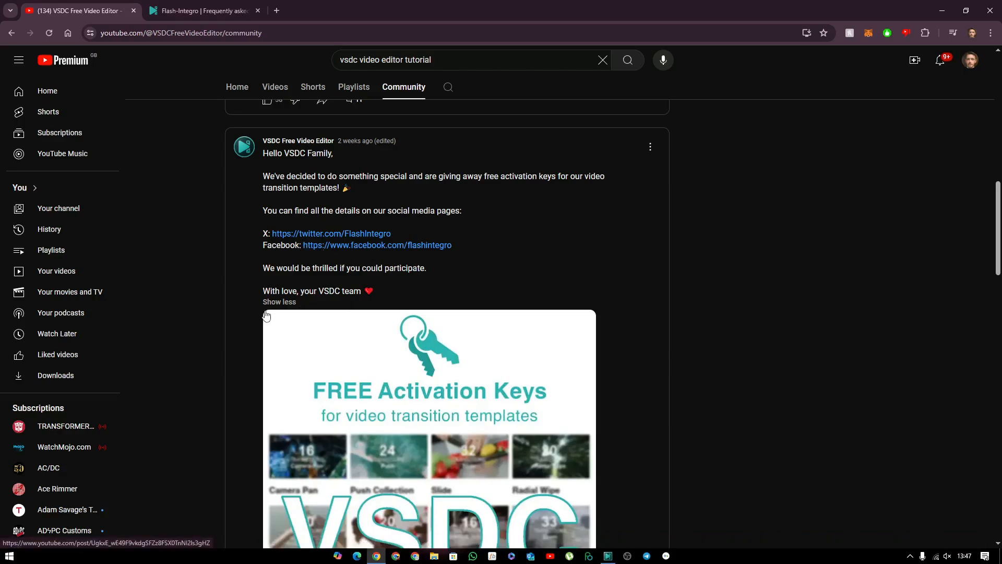
# Step: Follow the post's link to the VSDC page on X, look over its posts and close the page
pyautogui.click(327, 240)
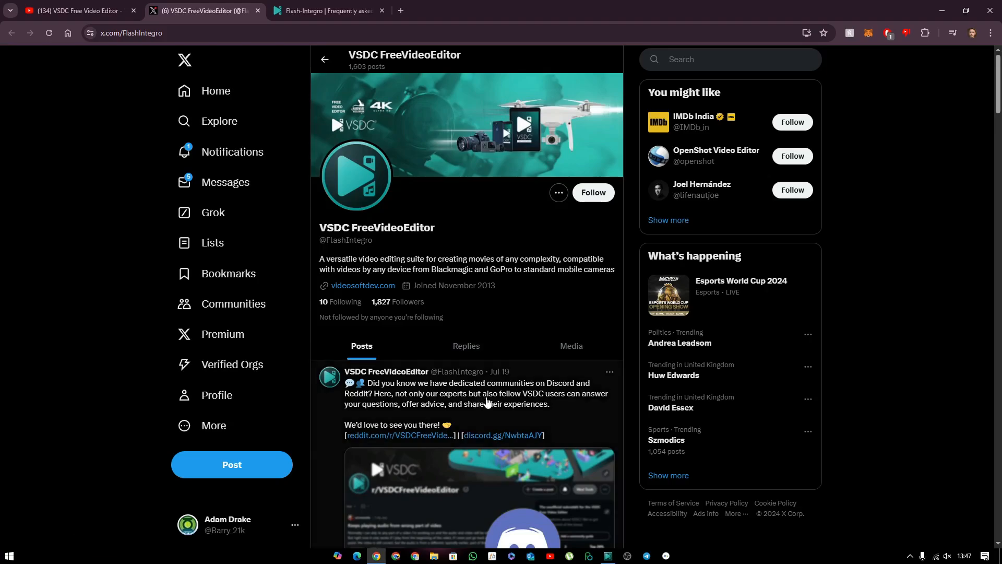
pyautogui.scroll(-5, 562, 329)
pyautogui.scroll(4, 562, 329)
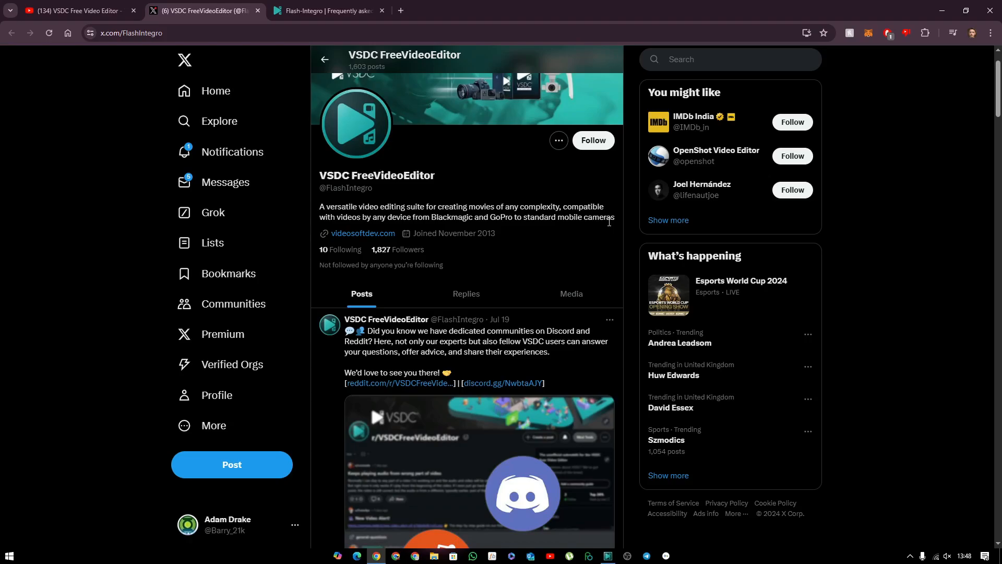
pyautogui.click(258, 11)
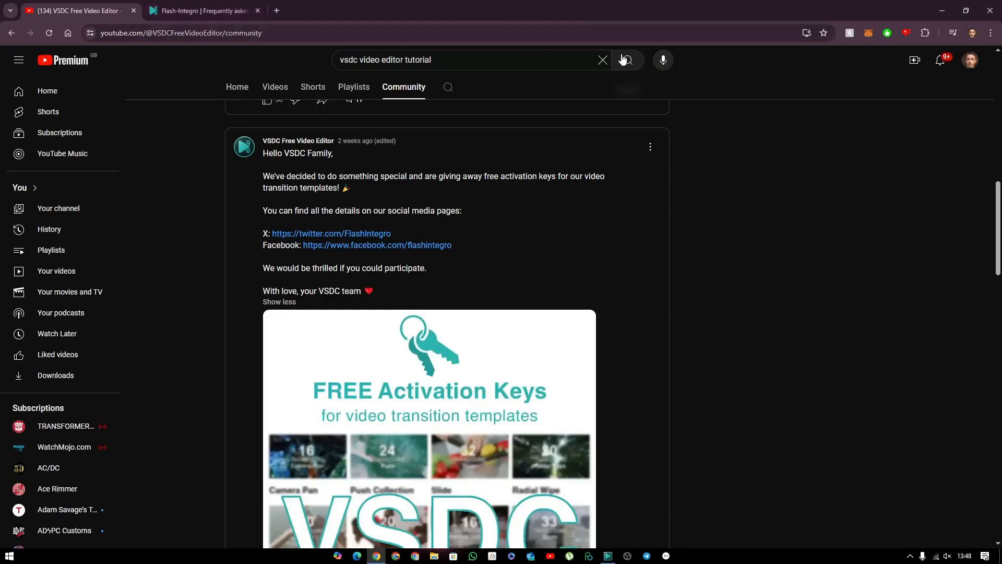
# Step: Return to the VSDC FAQ page and collapse the answer on where to see video tutorials
pyautogui.click(183, 12)
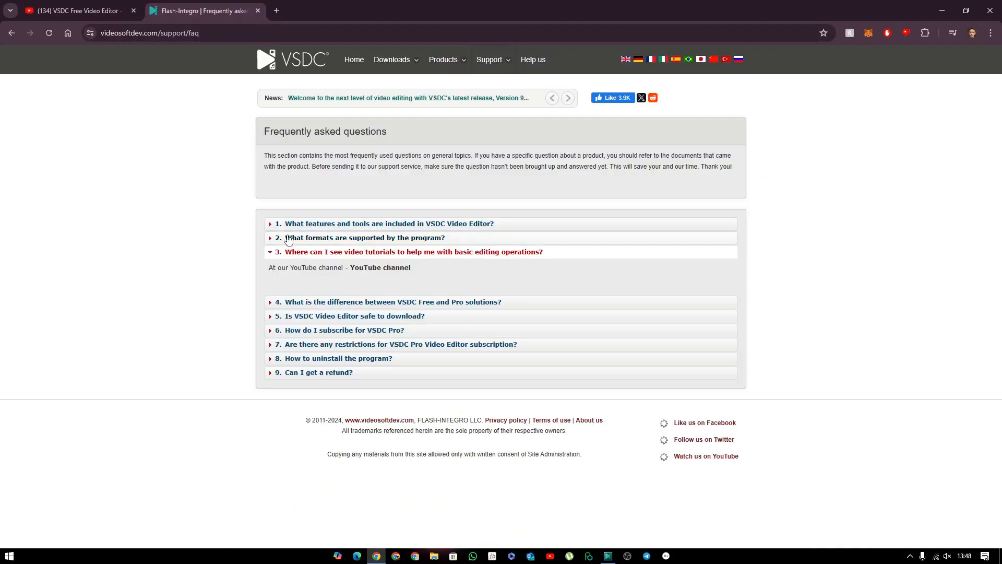
pyautogui.click(269, 255)
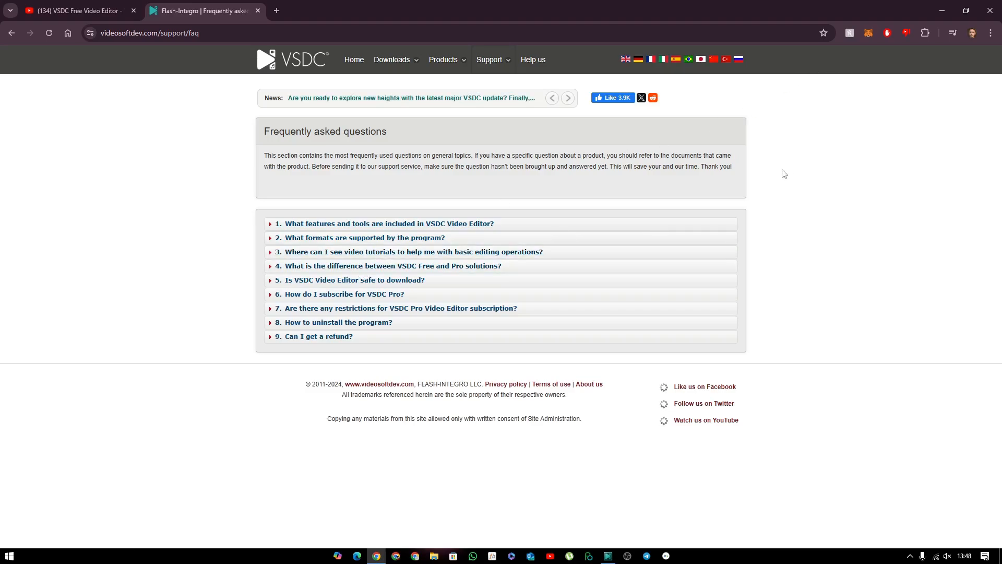
# Step: Switch to VSDC Video Editor, accept the offer to upload the converted video to YouTube, and close the uploader without uploading
pyautogui.click(941, 11)
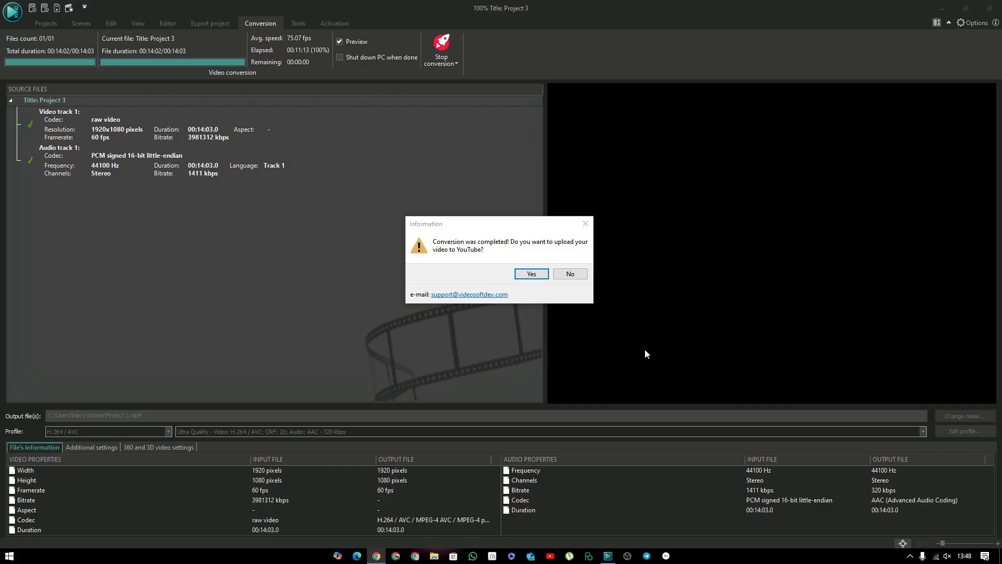
pyautogui.click(531, 275)
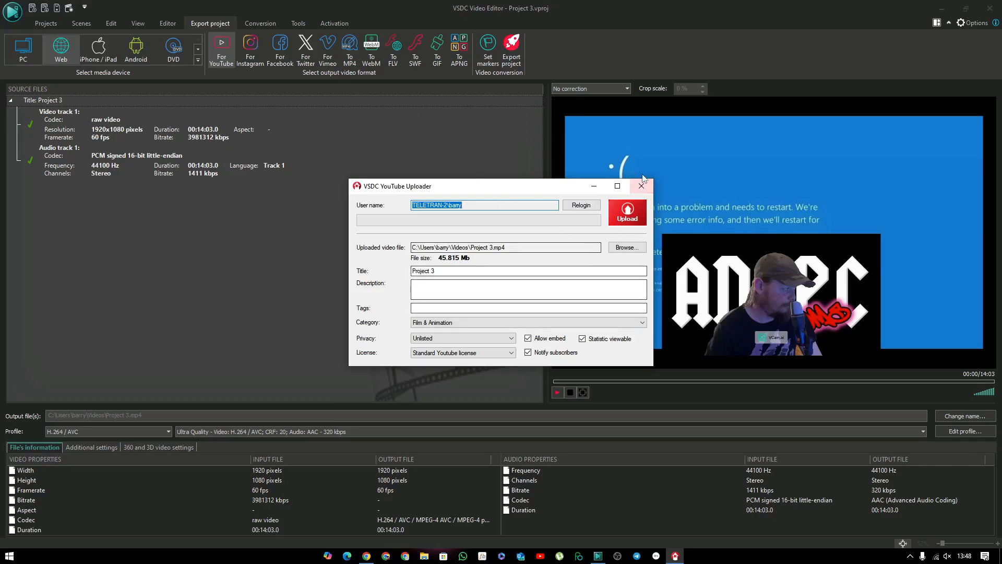
pyautogui.click(646, 191)
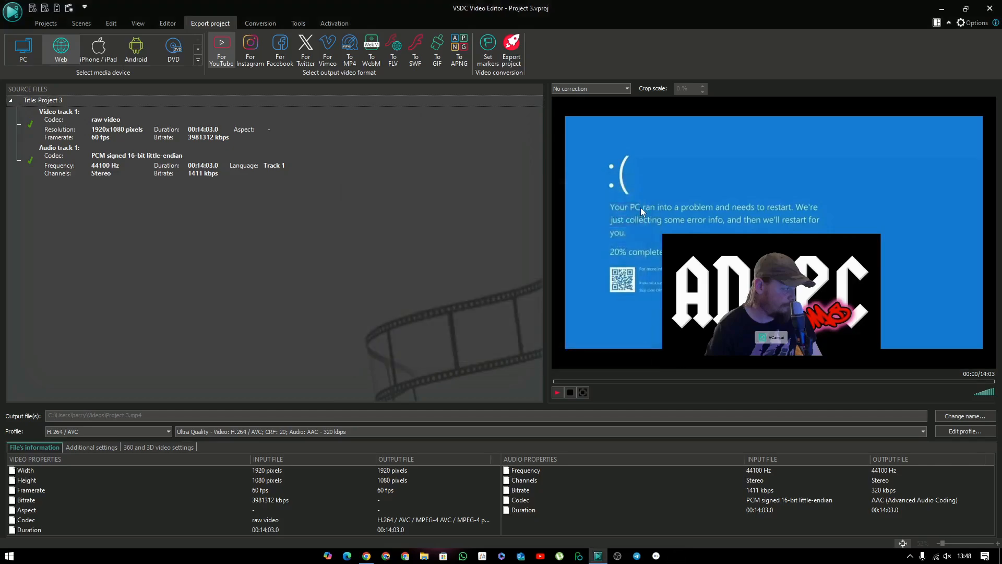
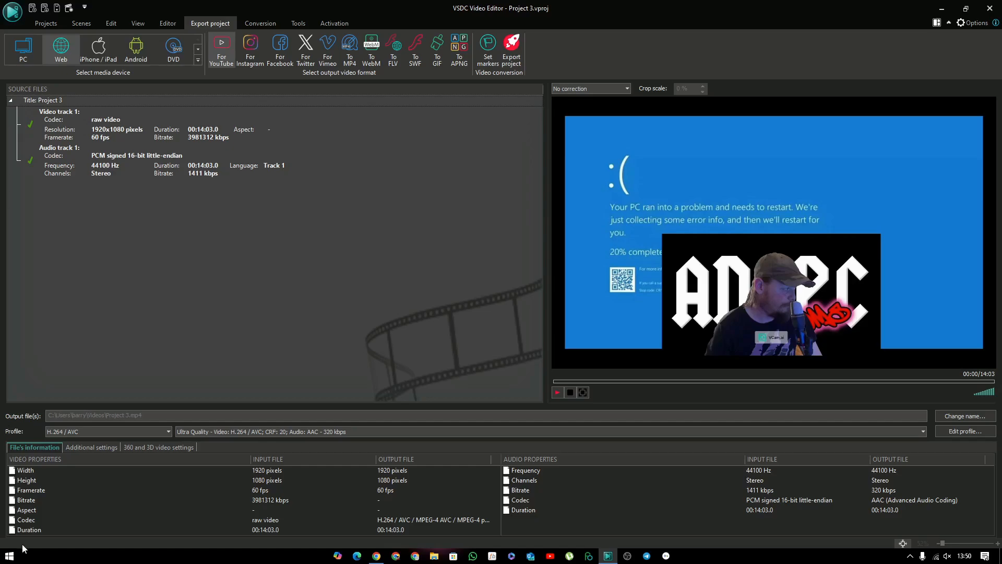
# Step: Go back to the project editor, review the skins offered in the general options and keep "Don't use skin"
pyautogui.click(50, 27)
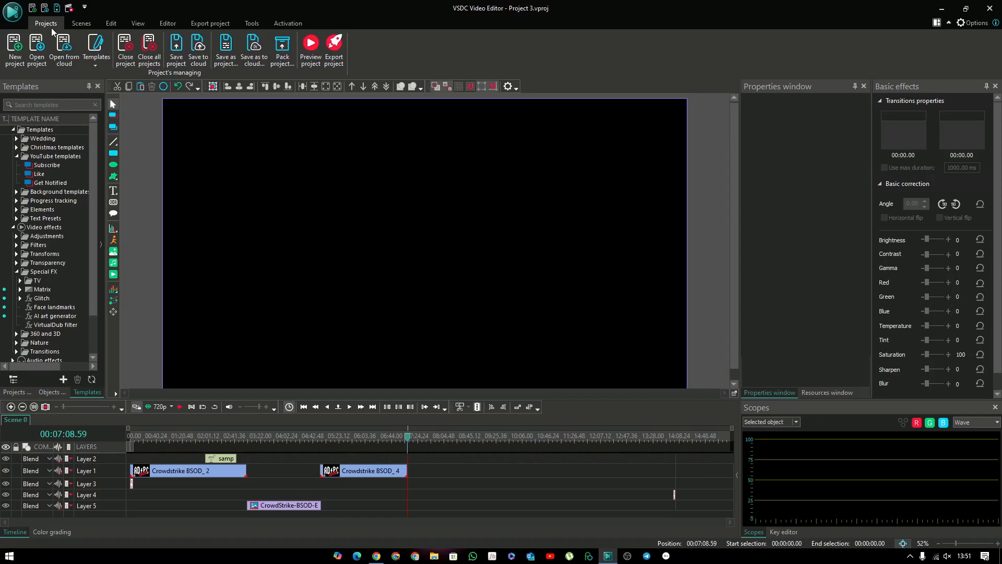
pyautogui.click(962, 24)
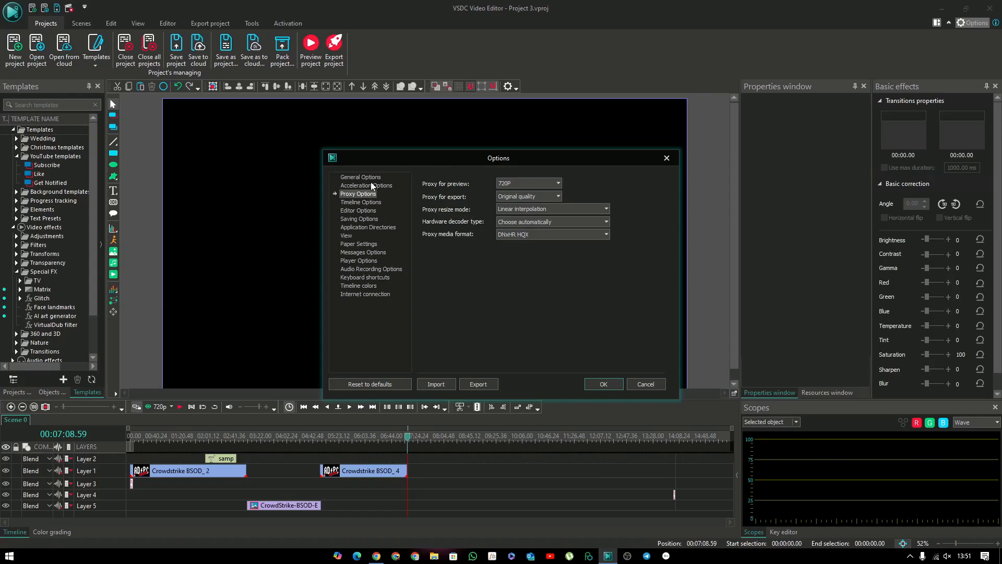
pyautogui.click(371, 179)
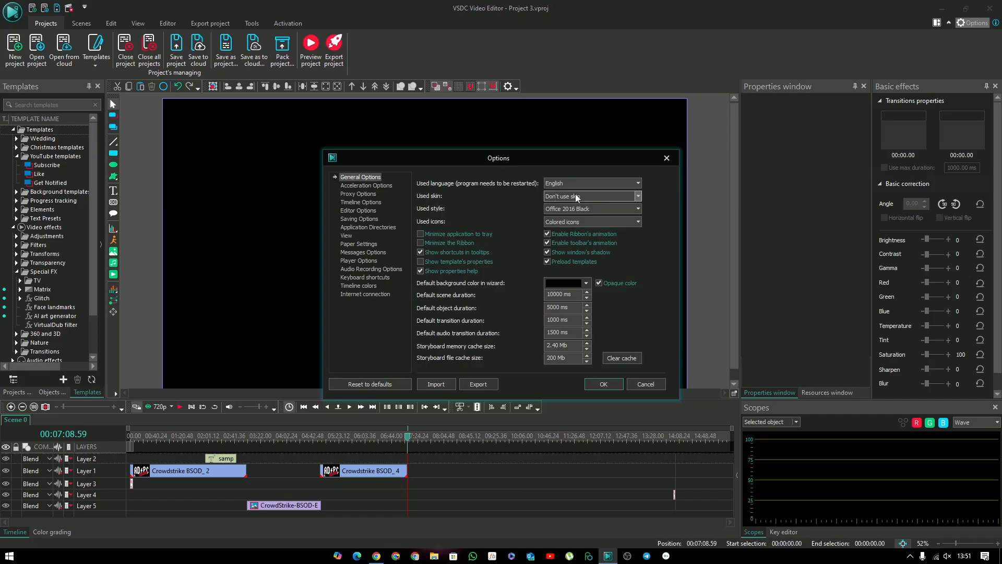
pyautogui.click(638, 196)
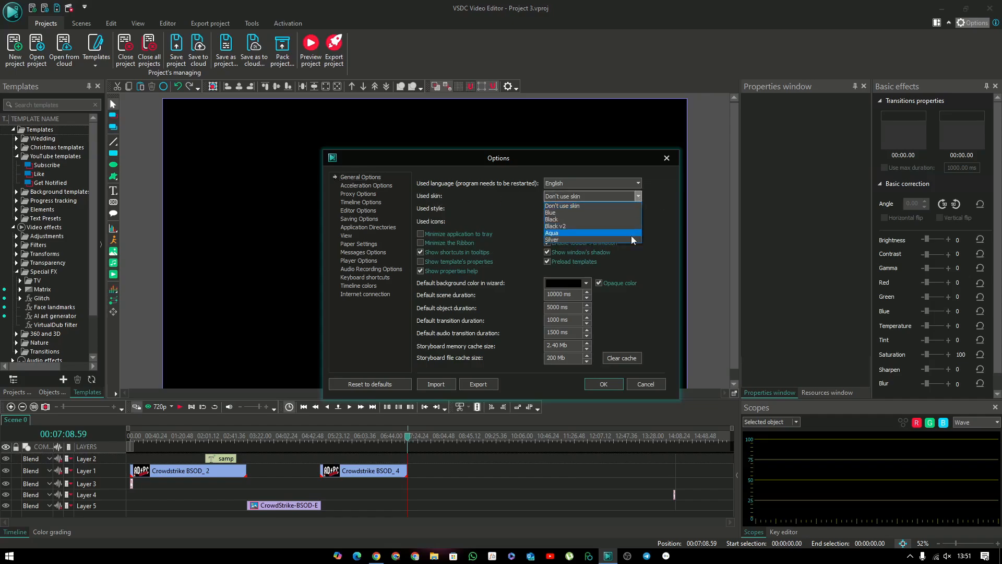
pyautogui.click(630, 206)
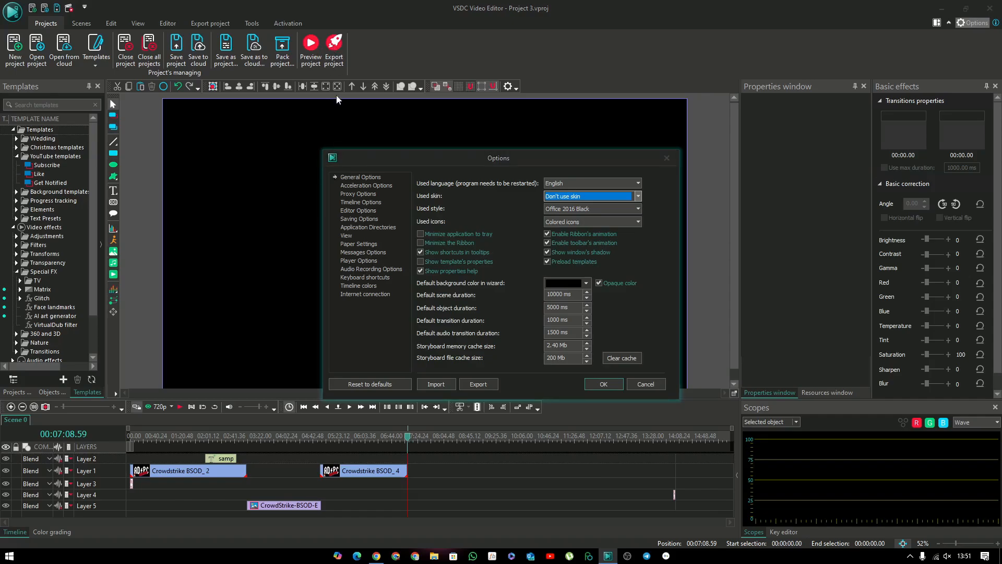
pyautogui.click(603, 384)
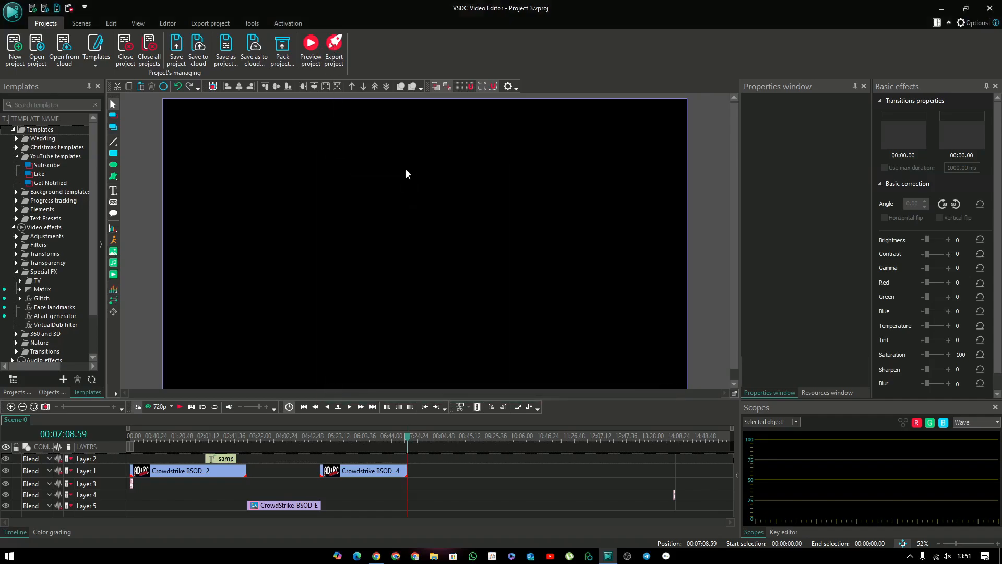
# Step: Start exporting the project for YouTube again and follow the Pro upgrade offer to the online checkout
pyautogui.click(334, 48)
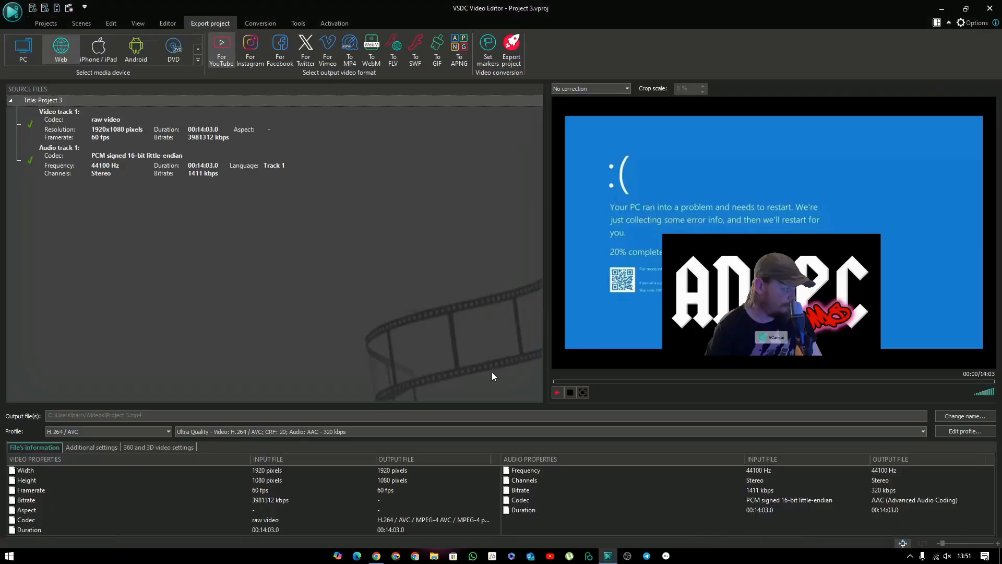
pyautogui.click(512, 57)
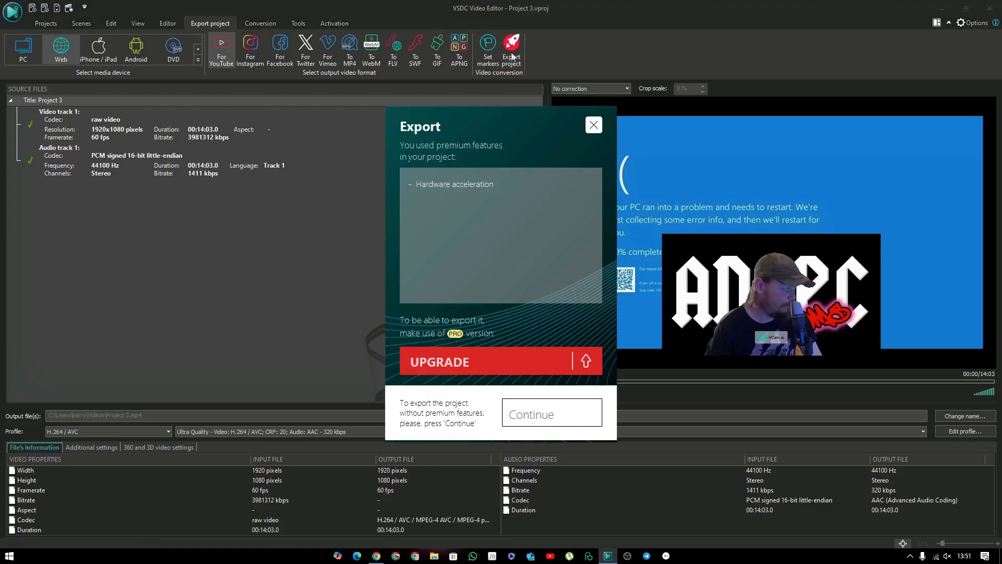
pyautogui.click(493, 369)
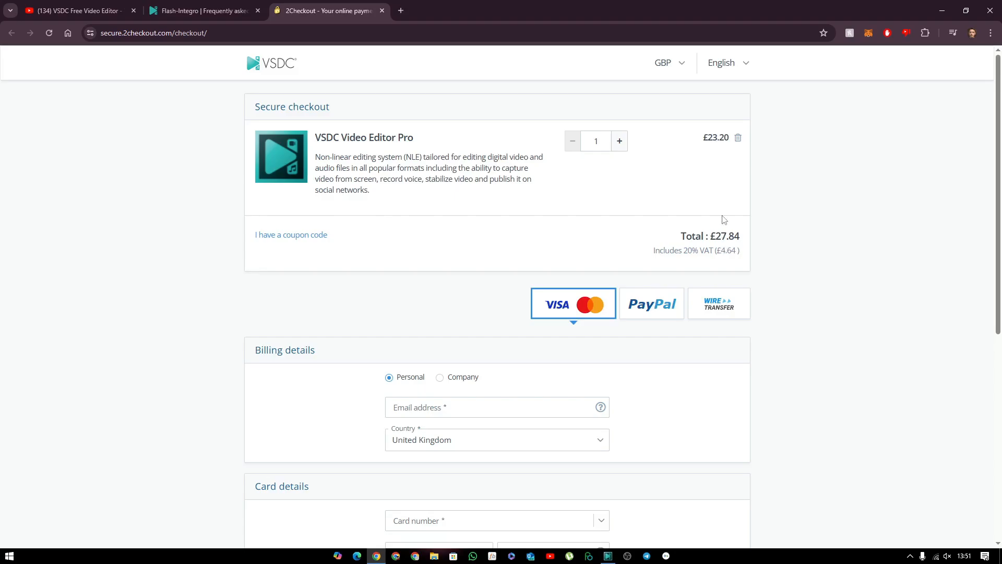
# Step: Check the VSDC Video Editor Pro price in euros and US dollars, then return the checkout currency to Great British Pound (GBP)
pyautogui.click(681, 71)
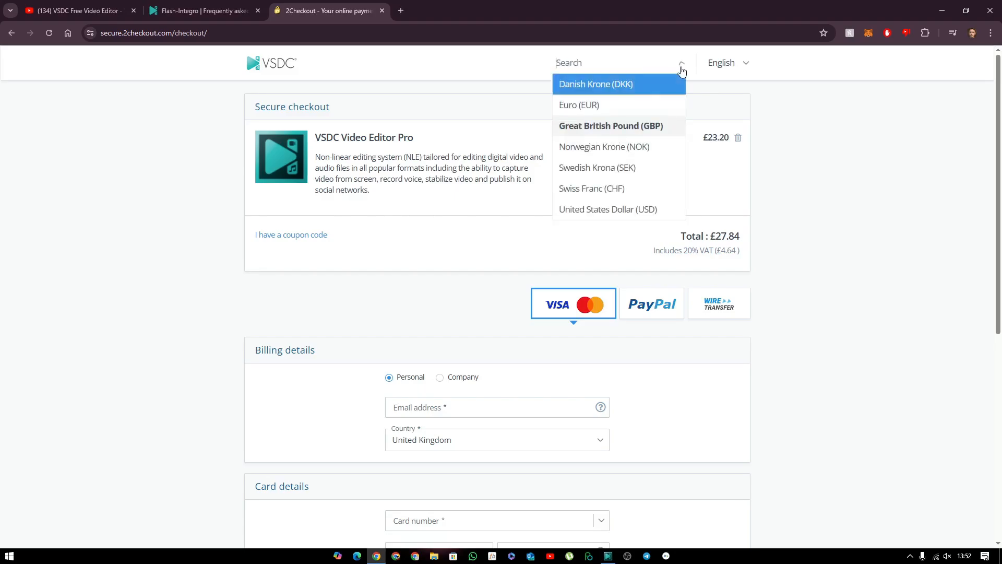
pyautogui.click(662, 103)
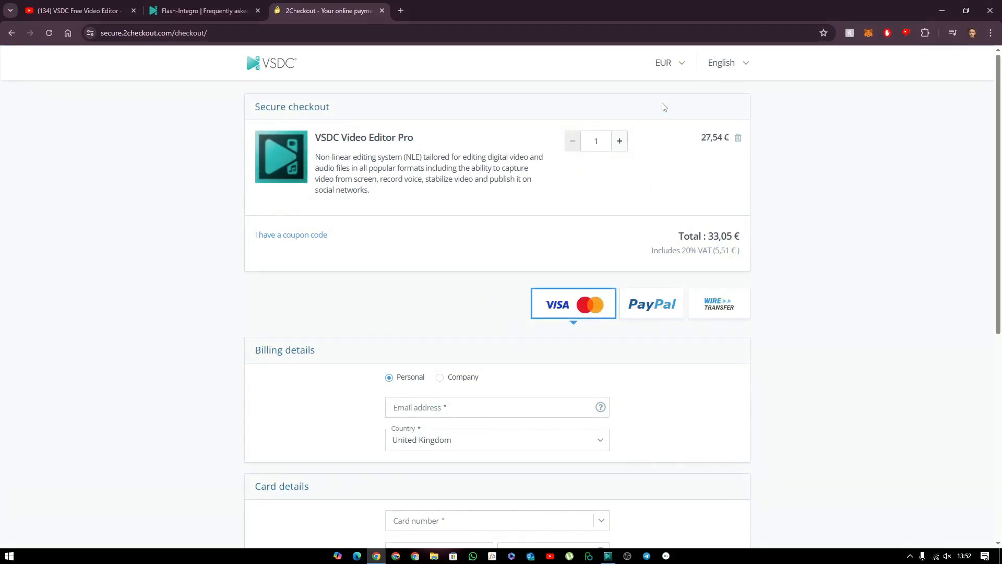
pyautogui.click(682, 67)
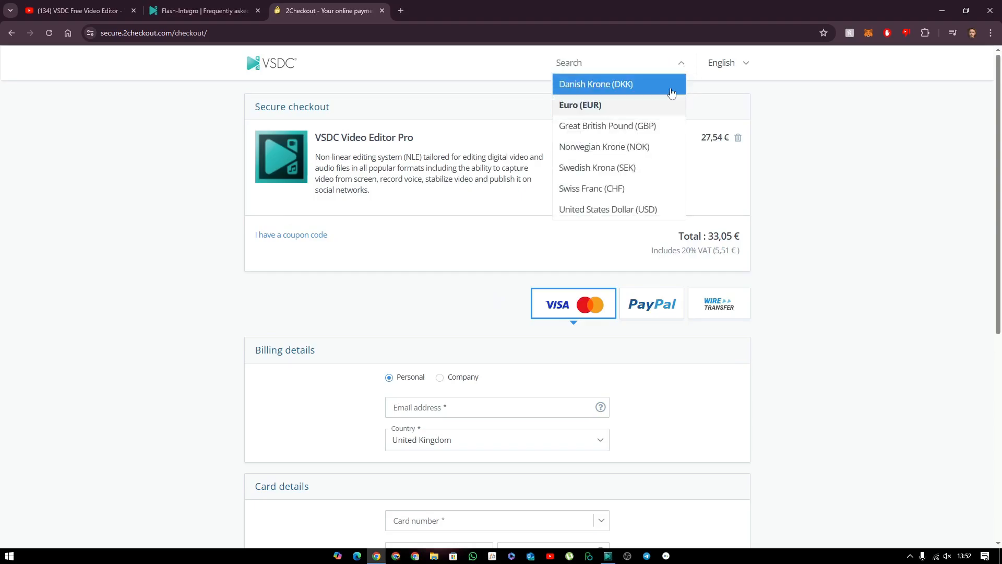
pyautogui.click(648, 208)
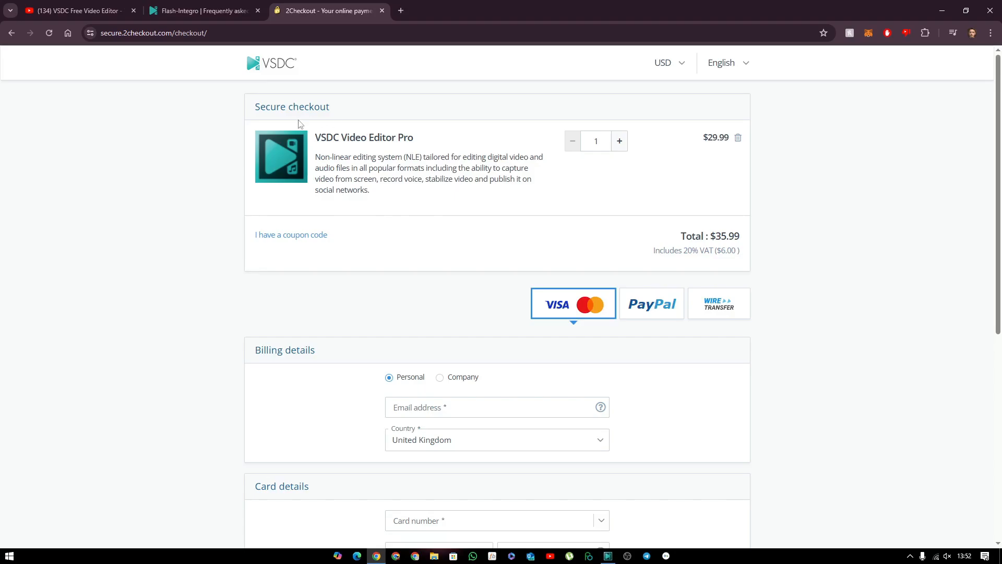
pyautogui.click(682, 63)
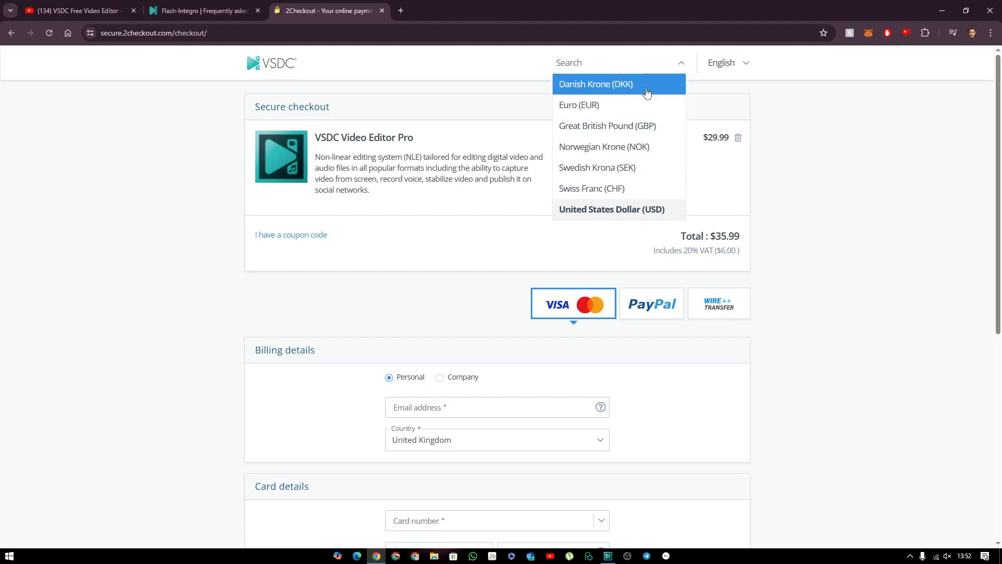
pyautogui.click(645, 129)
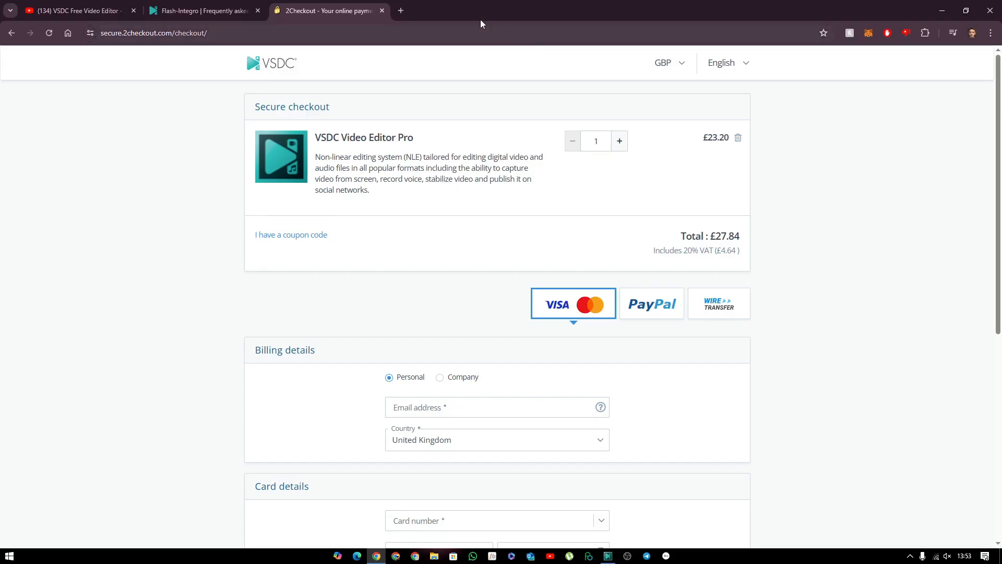
# Step: Close the checkout page, collapse the FAQ answer on subscribing to VSDC Pro and expand "Can I get a refund?"
pyautogui.click(381, 11)
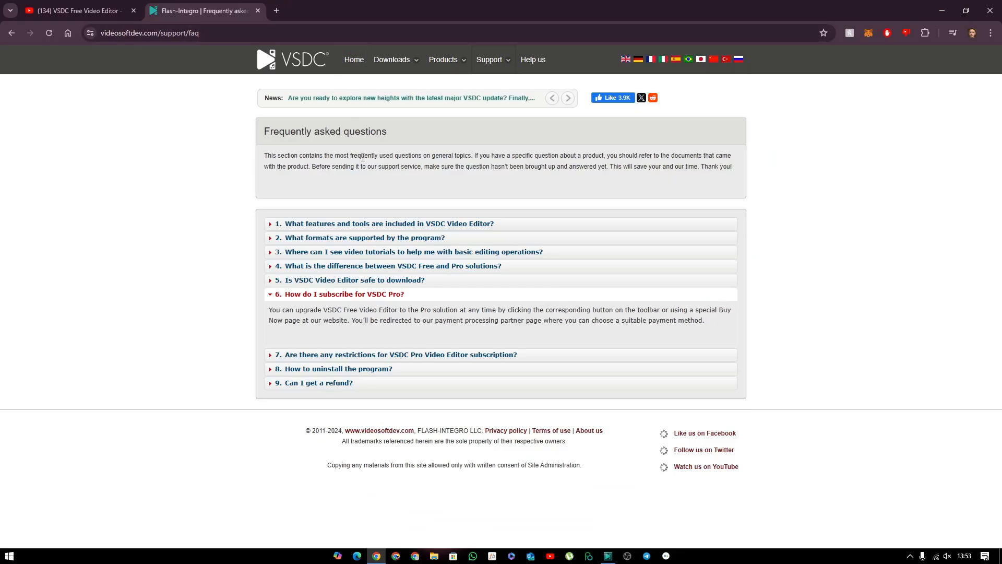
pyautogui.click(270, 296)
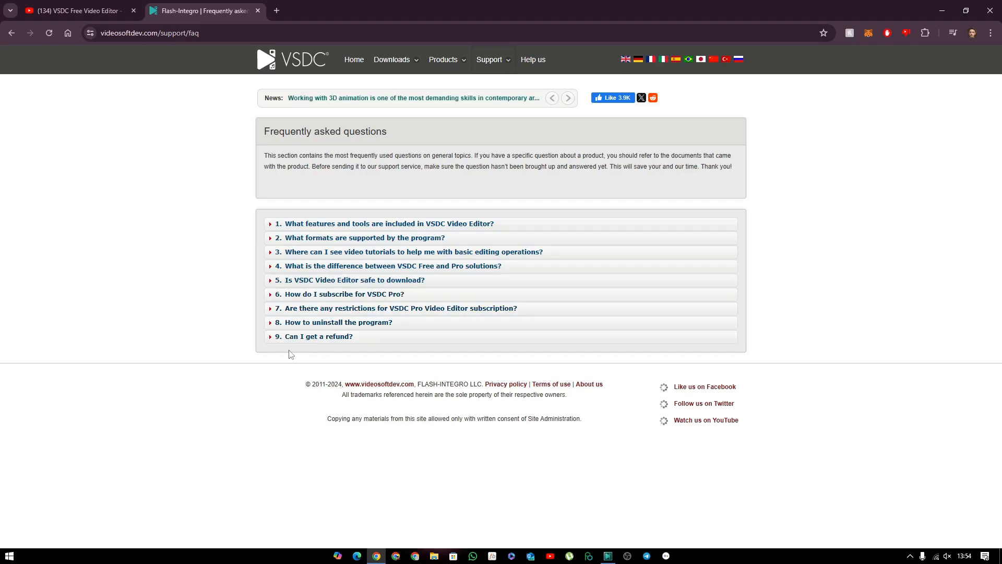
pyautogui.click(276, 338)
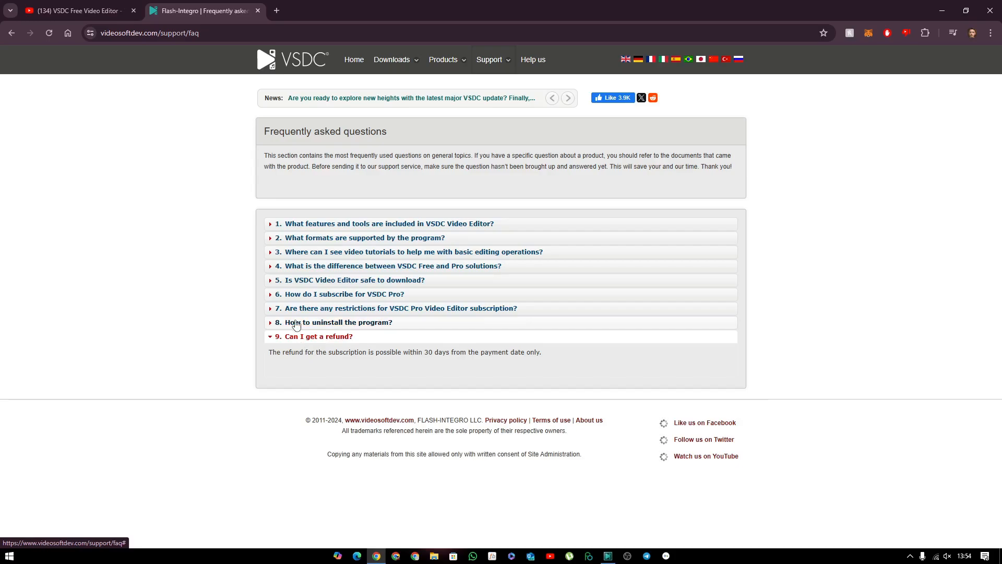
# Step: Find and open the Windows Calculator
pyautogui.hotkey('alt', 'space')
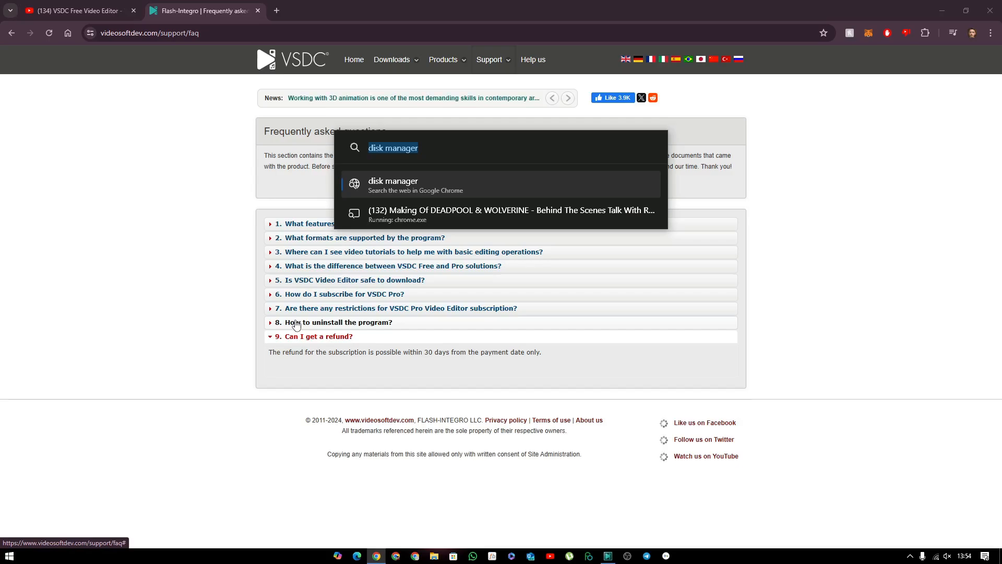
pyautogui.write('calculator')
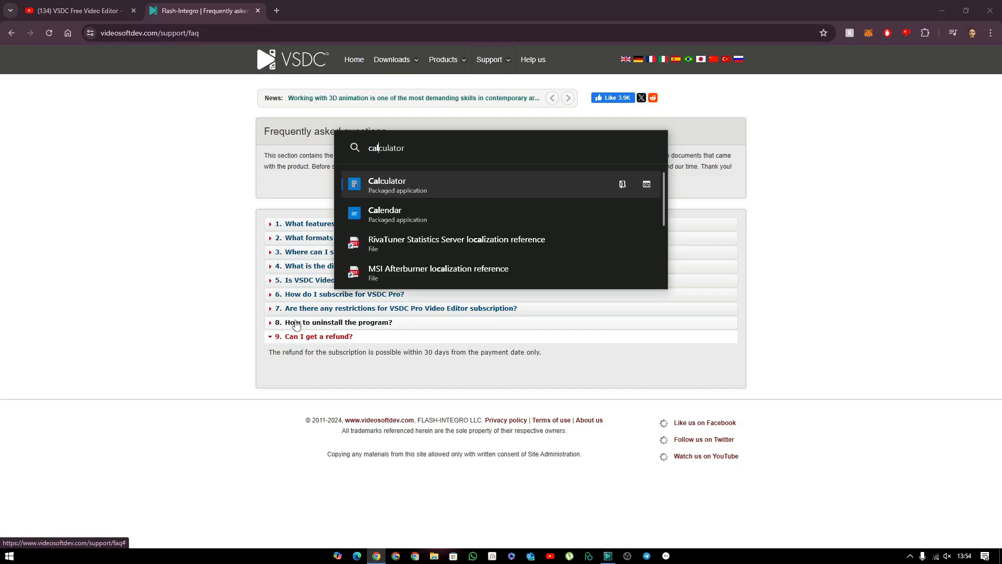
pyautogui.click(561, 192)
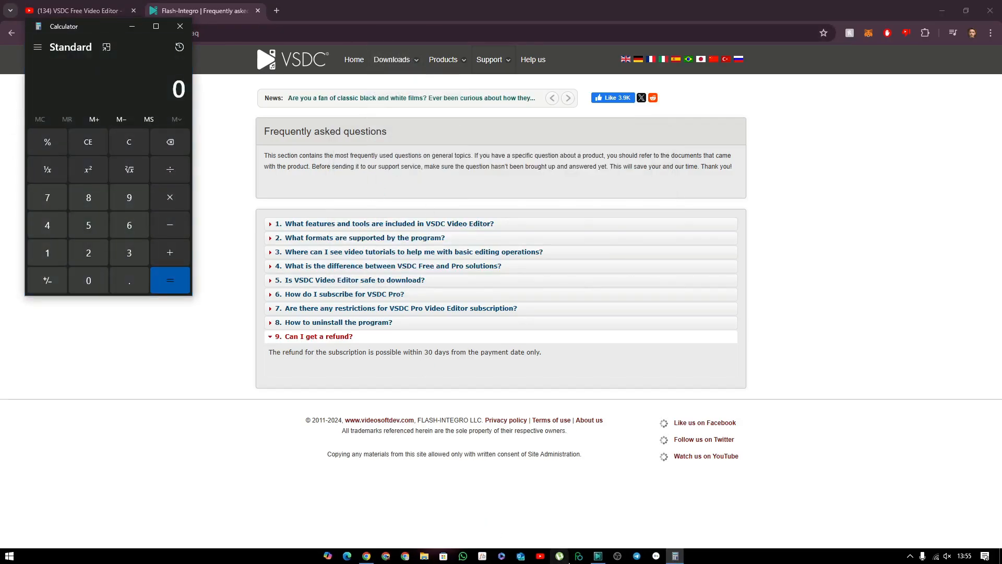
# Step: Switch to VSDC Video Editor, follow its Pro upgrade offer back to the checkout and set the licence quantity to 1
pyautogui.click(598, 556)
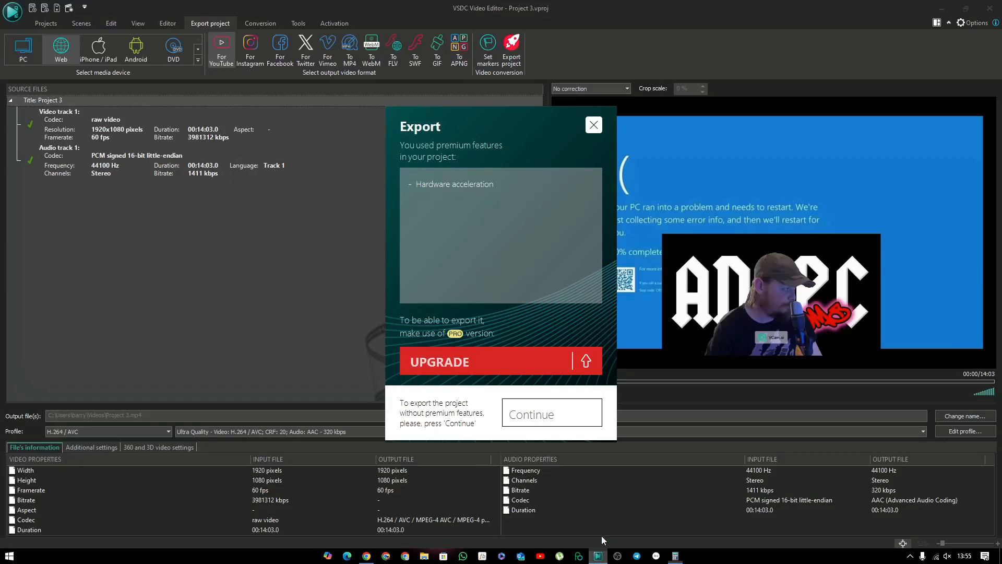
pyautogui.click(523, 364)
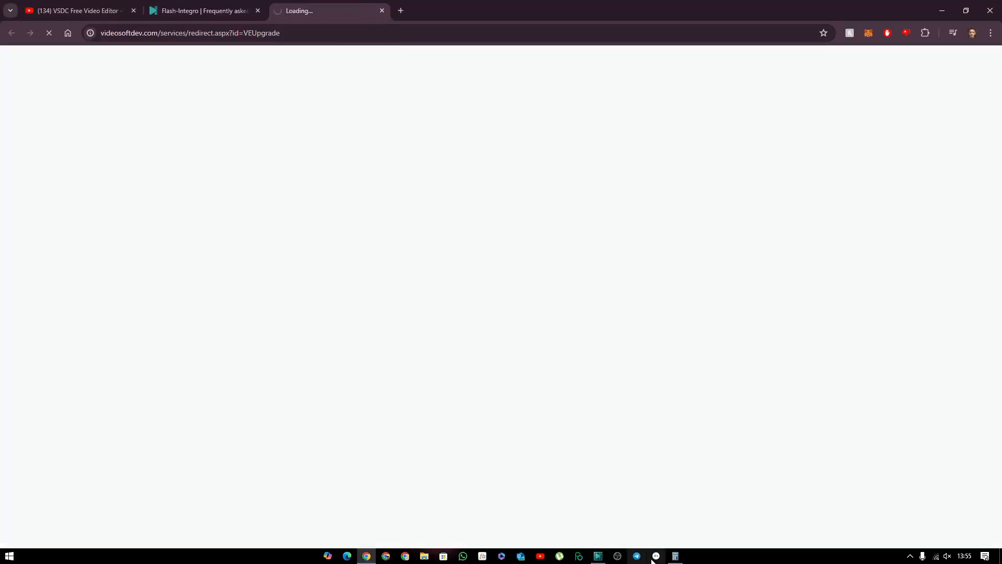
pyautogui.click(678, 557)
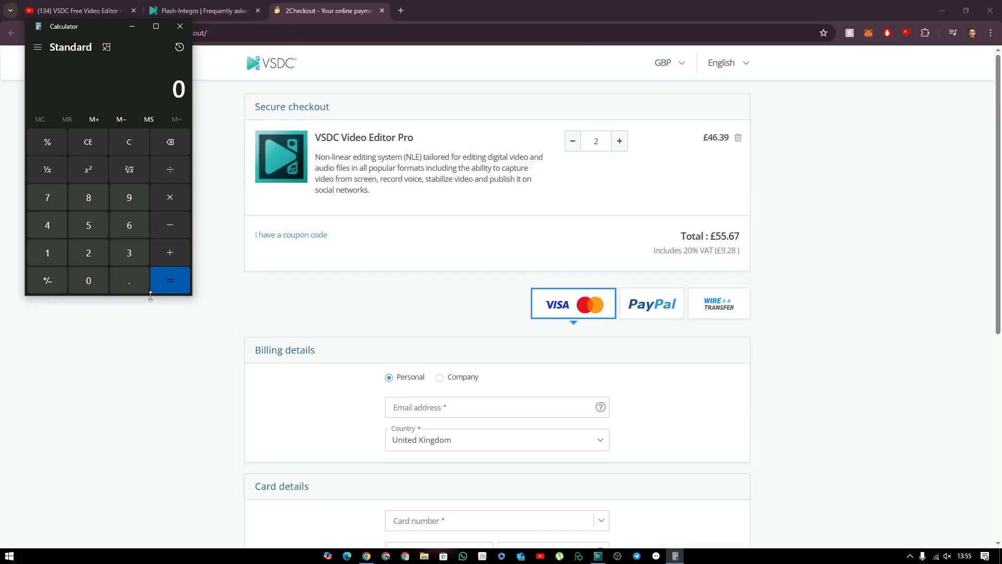
pyautogui.click(573, 141)
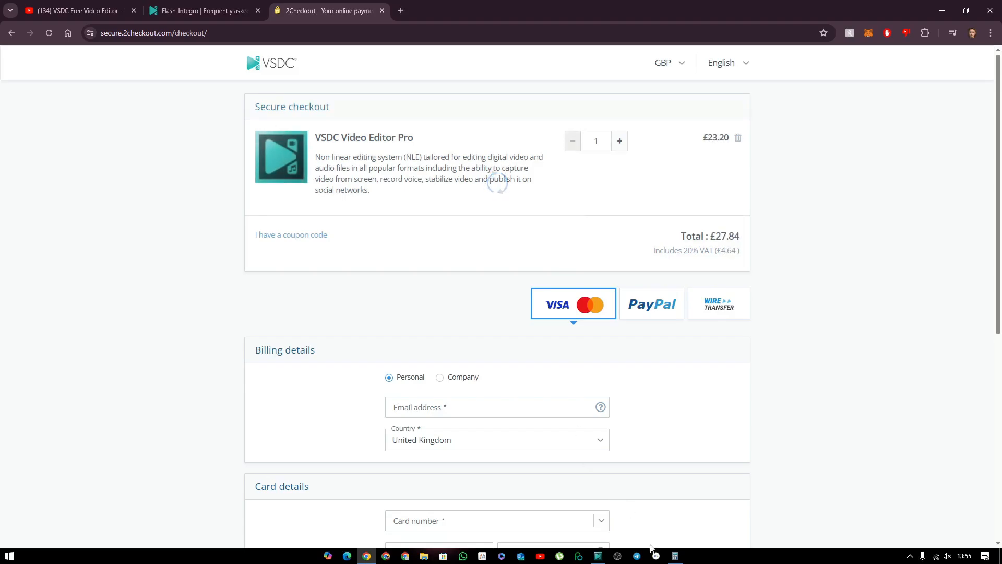
# Step: Divide 27.84 by 12 in Calculator to work out the monthly cost of VSDC Pro
pyautogui.click(675, 555)
pyautogui.click(95, 252)
pyautogui.click(61, 207)
pyautogui.click(134, 280)
pyautogui.click(88, 197)
pyautogui.click(55, 233)
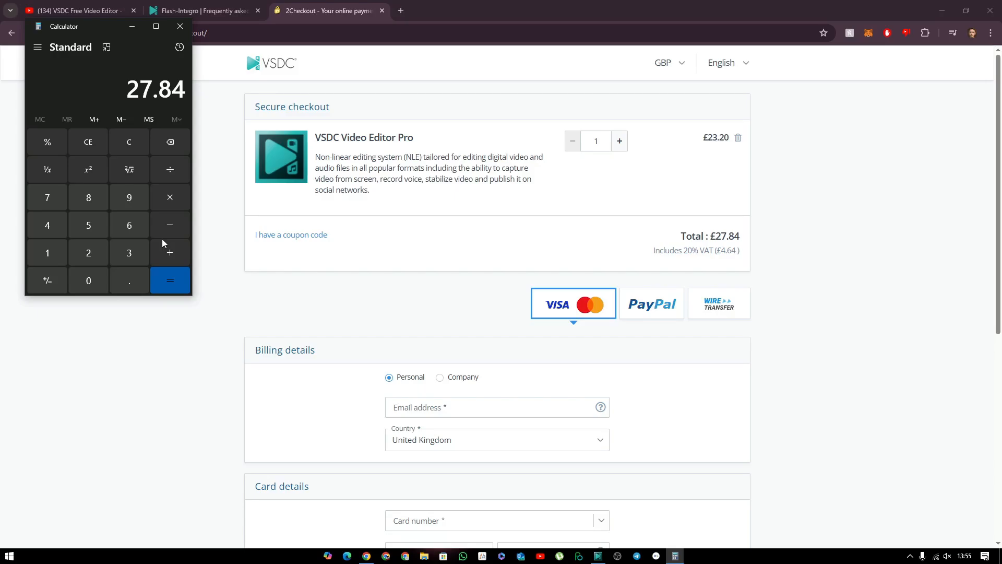
pyautogui.click(171, 170)
pyautogui.click(55, 252)
pyautogui.click(78, 251)
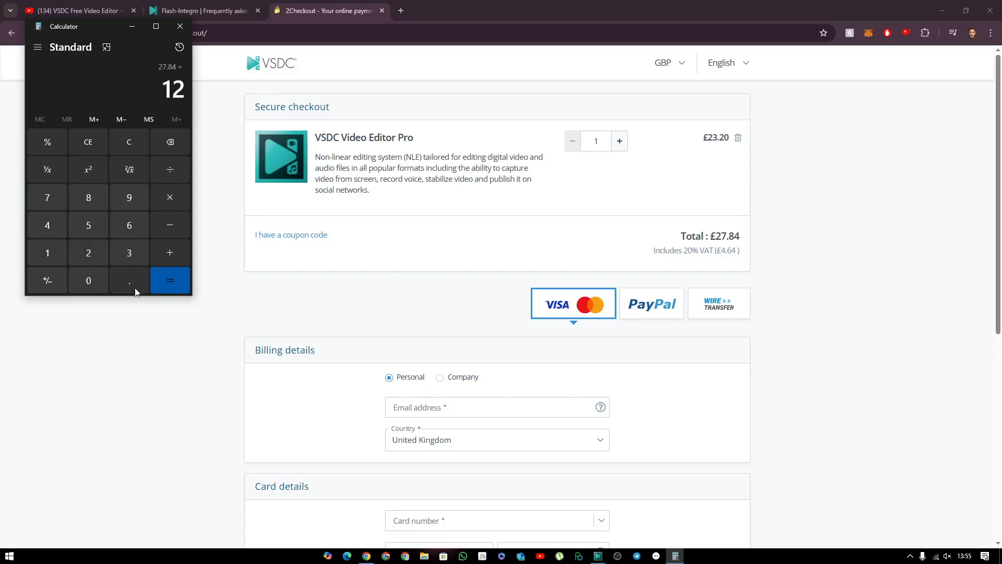
pyautogui.click(175, 281)
# Step: Search Google for "adobe premiere" in a new browser tab and open Adobe's Premiere Pro product page
pyautogui.click(401, 10)
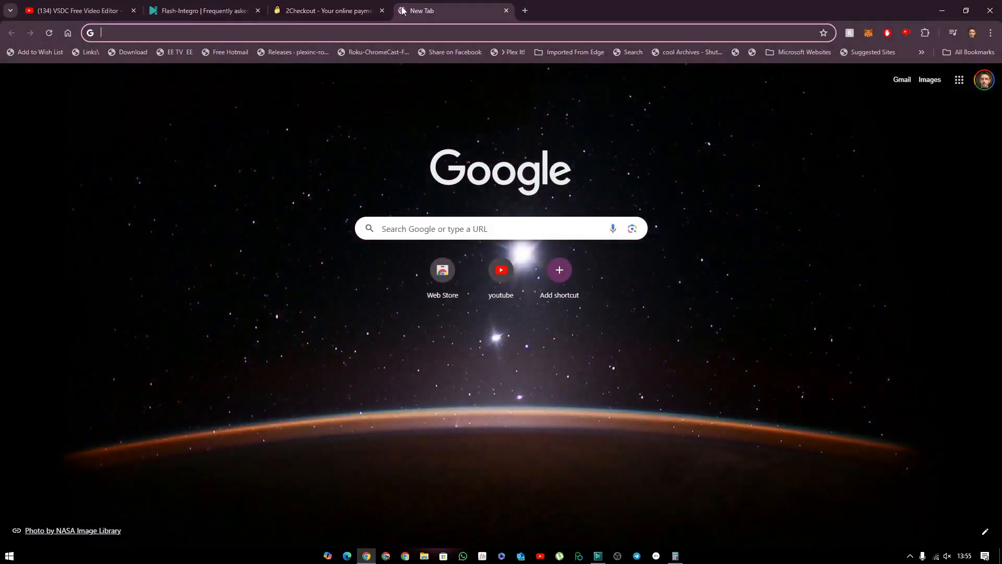
pyautogui.write('adobe')
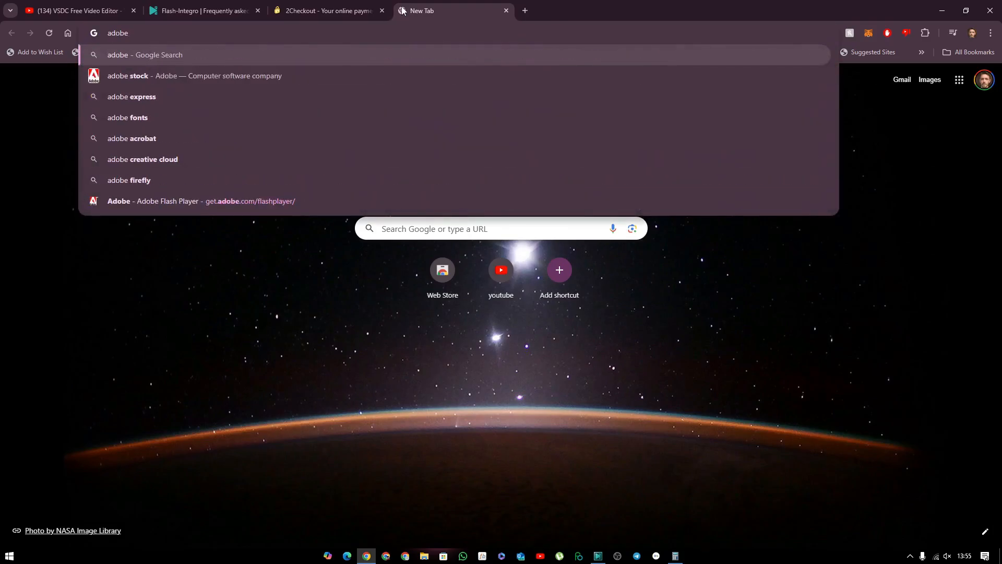
pyautogui.write(' prem')
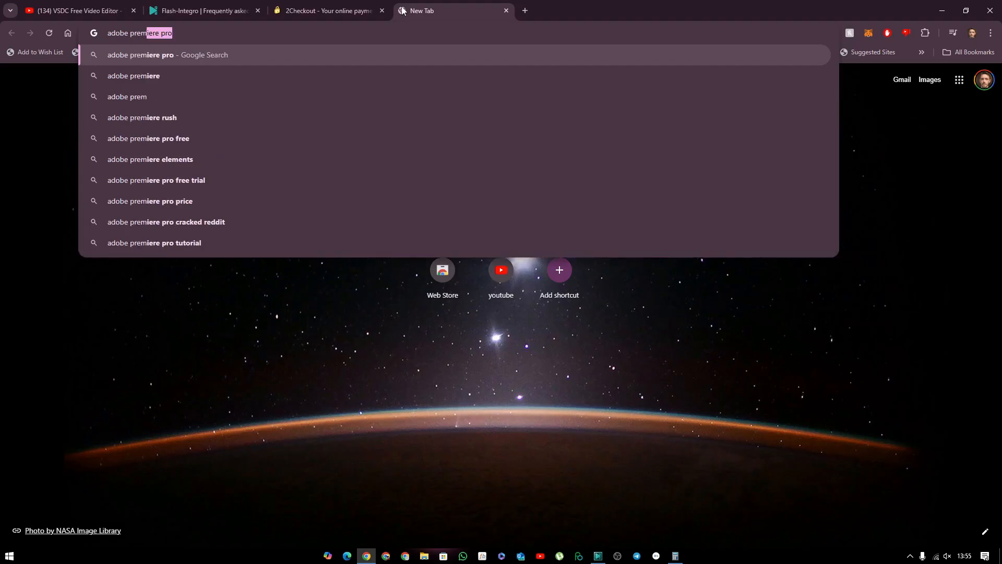
pyautogui.click(153, 76)
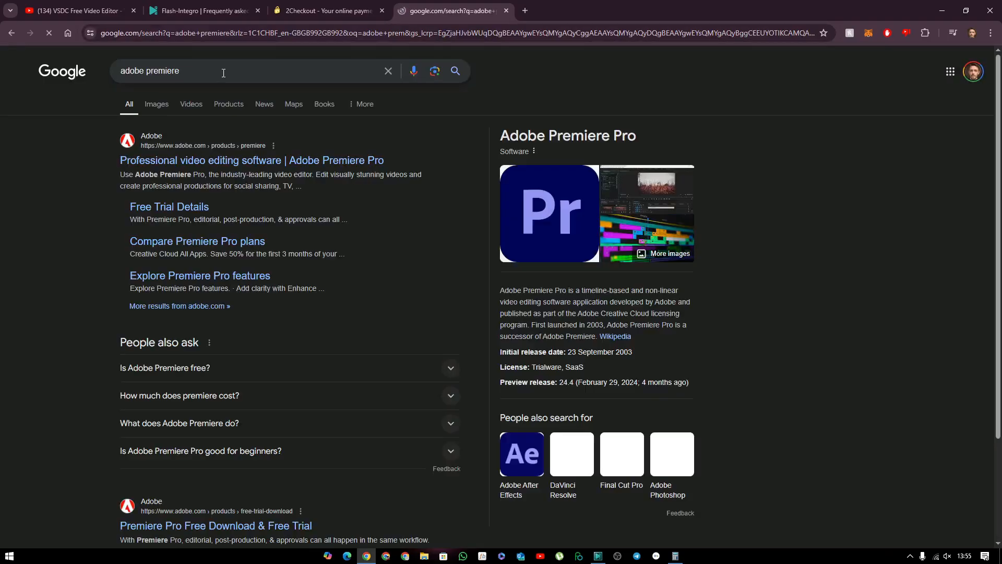
pyautogui.click(227, 162)
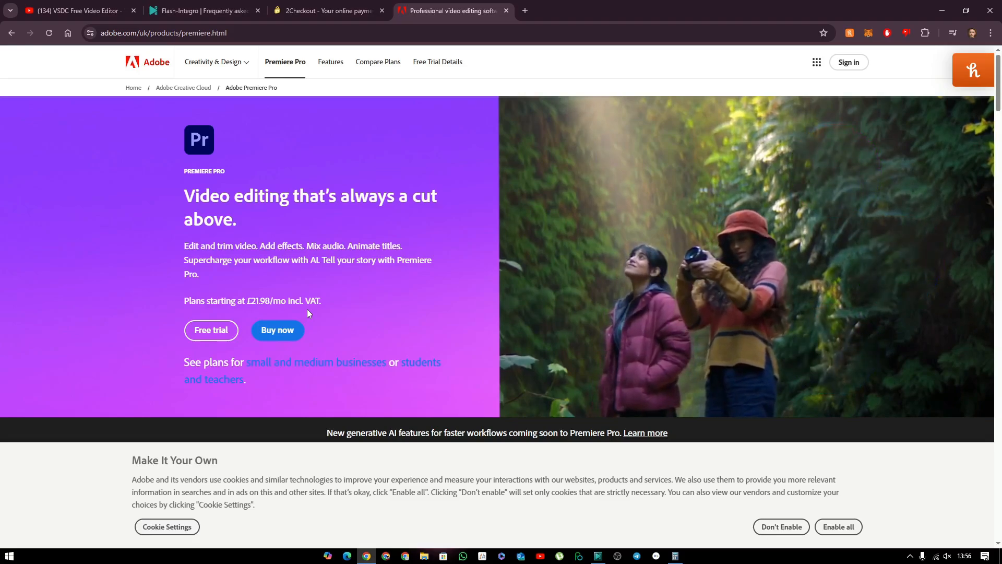
# Step: Compare the VSDC FAQ page with the Premiere Pro product page and its starting price
pyautogui.click(212, 11)
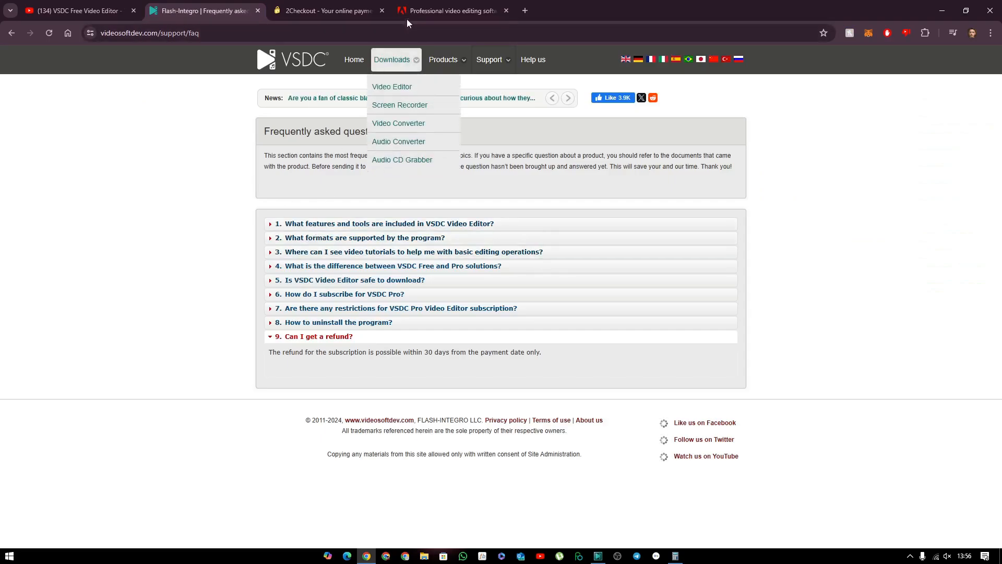
pyautogui.click(417, 10)
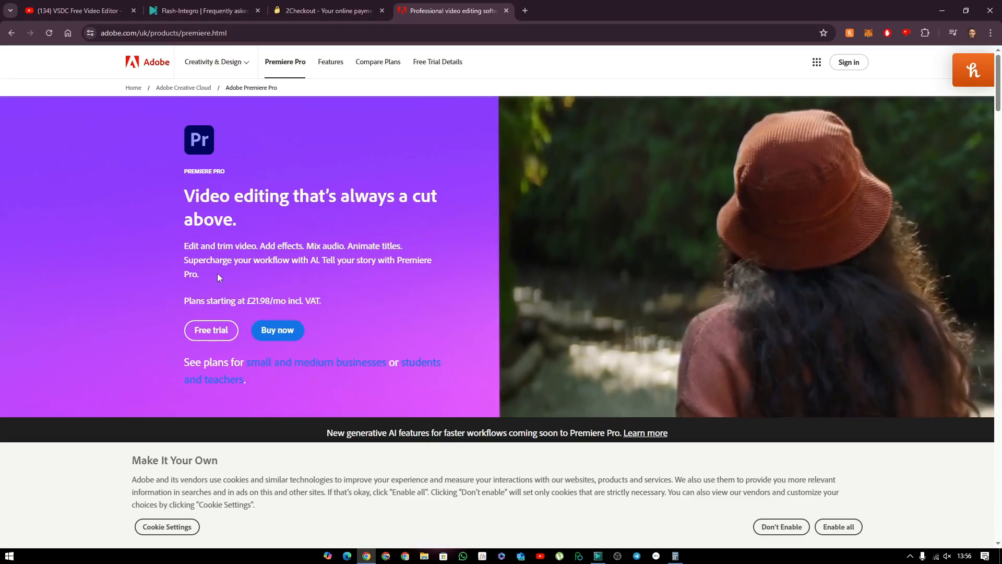
pyautogui.click(186, 14)
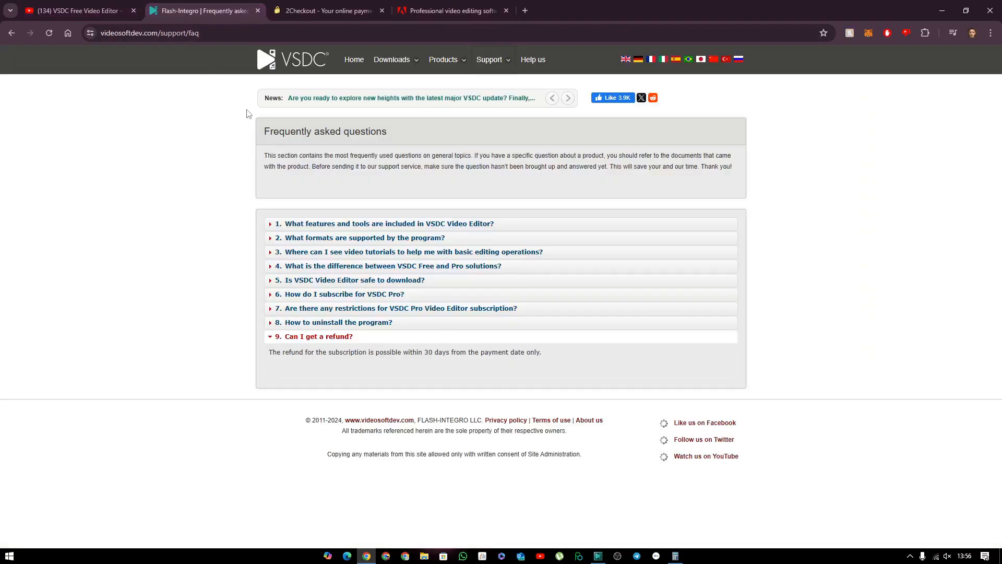
pyautogui.click(437, 11)
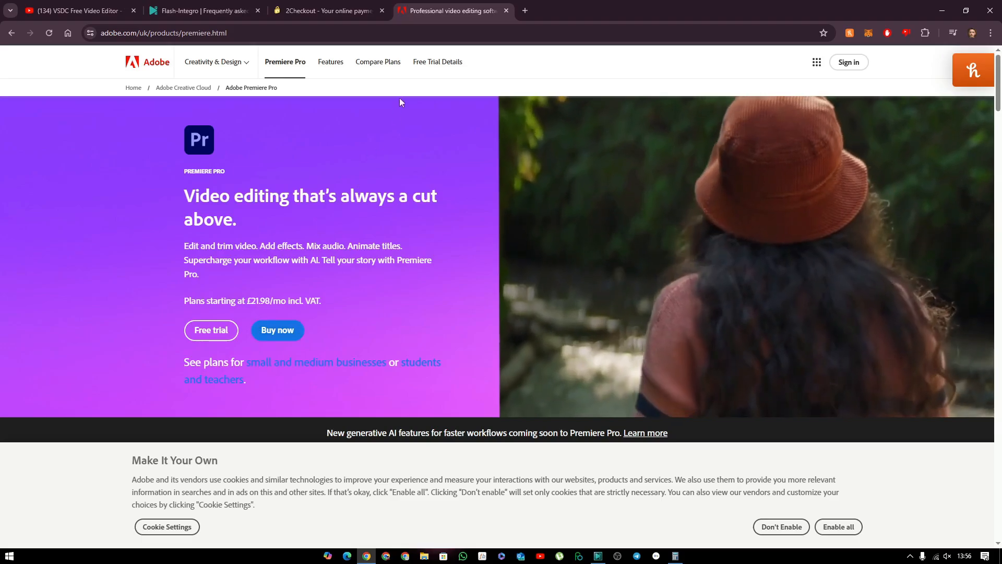
# Step: Compare Premiere Pro's free trial details with the VSDC refund answer, and close the Adobe and checkout pages
pyautogui.click(436, 72)
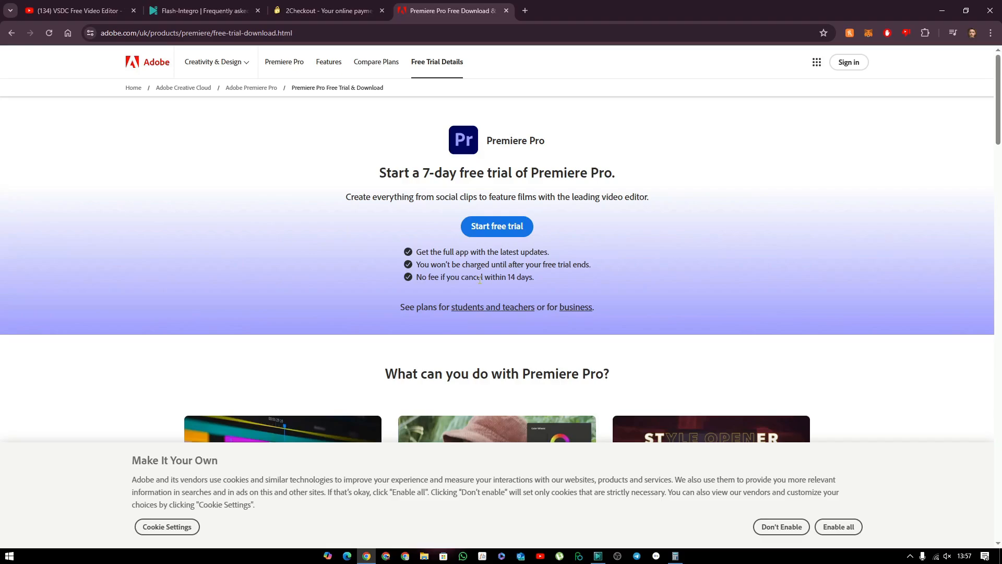
pyautogui.click(183, 19)
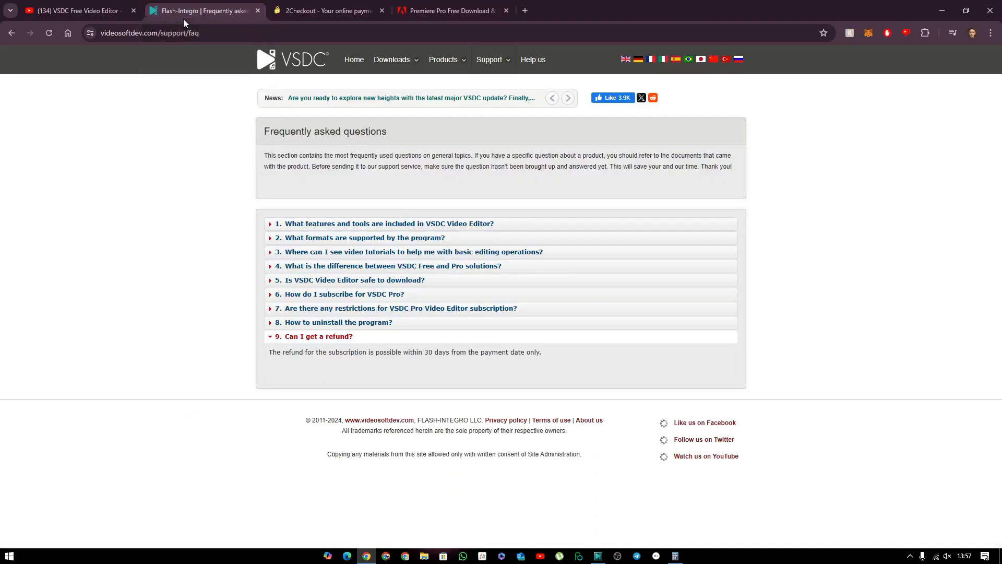
pyautogui.click(419, 15)
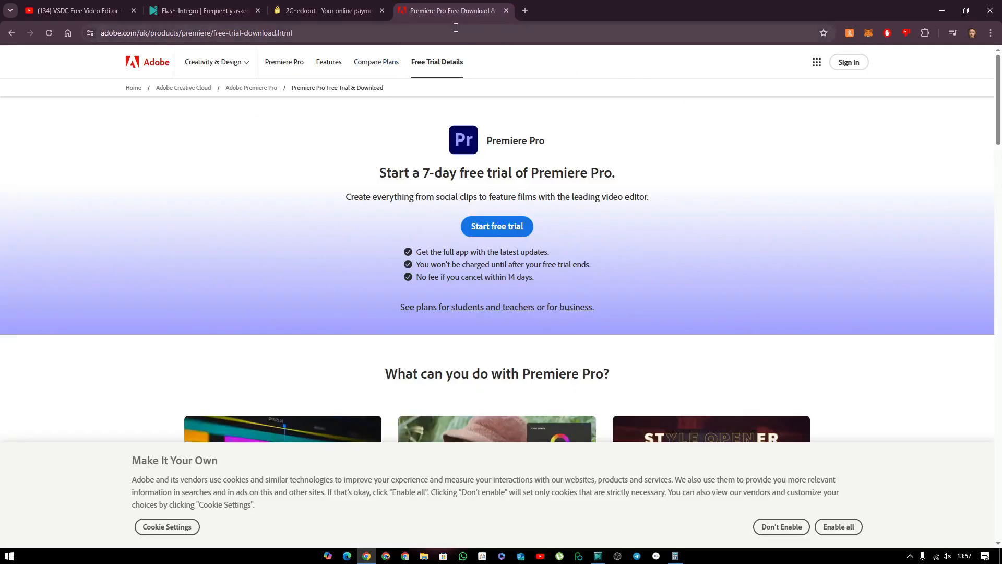
pyautogui.click(506, 9)
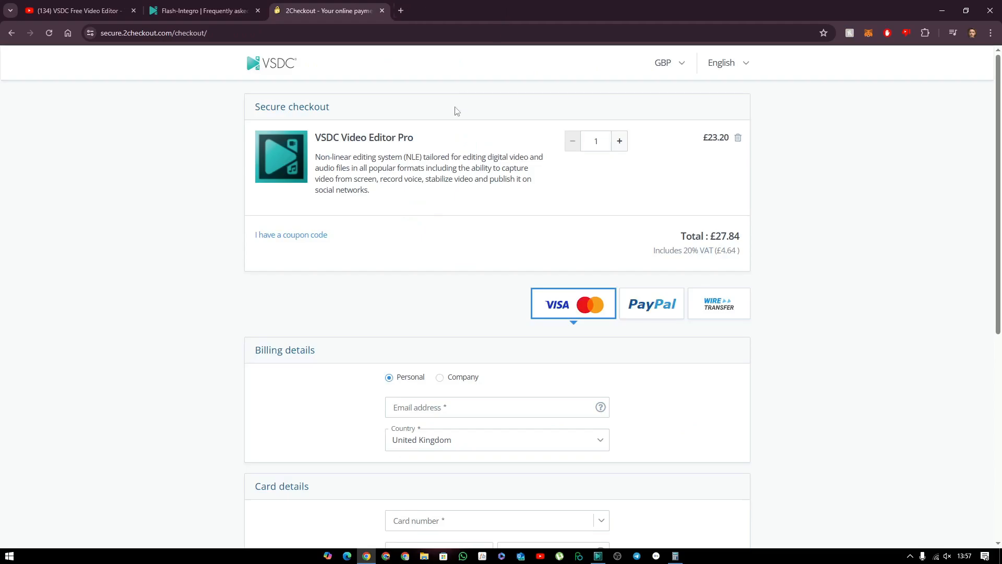
pyautogui.click(382, 10)
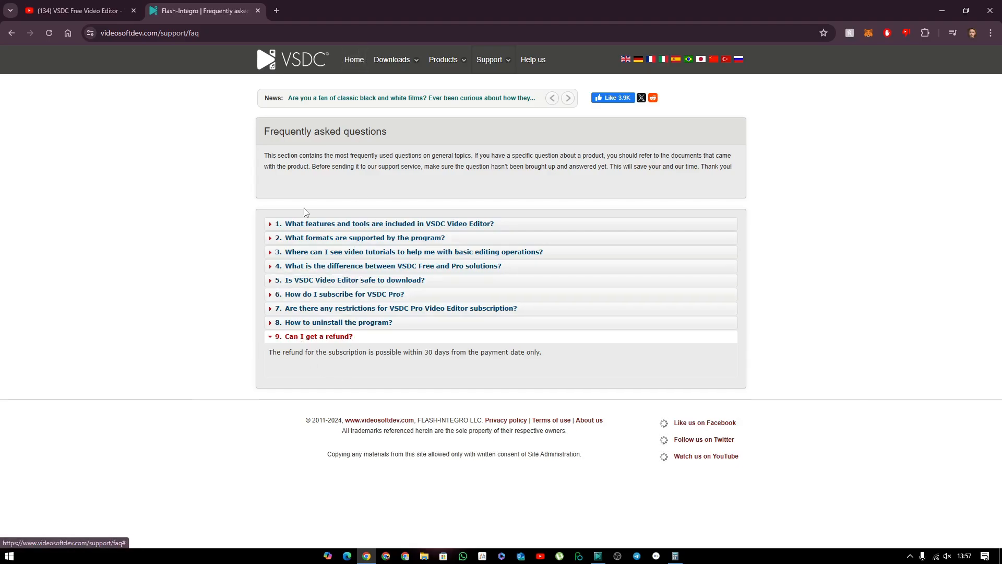
# Step: Open the VSDC How-to page from the site's support resources and look through the Getting started tutorials
pyautogui.moveTo(446, 68)
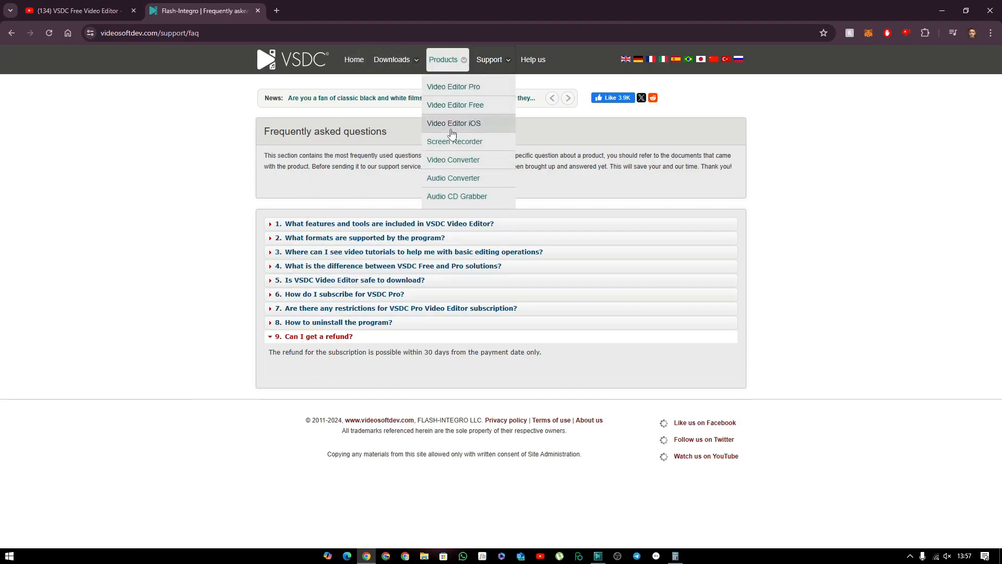
pyautogui.moveTo(491, 65)
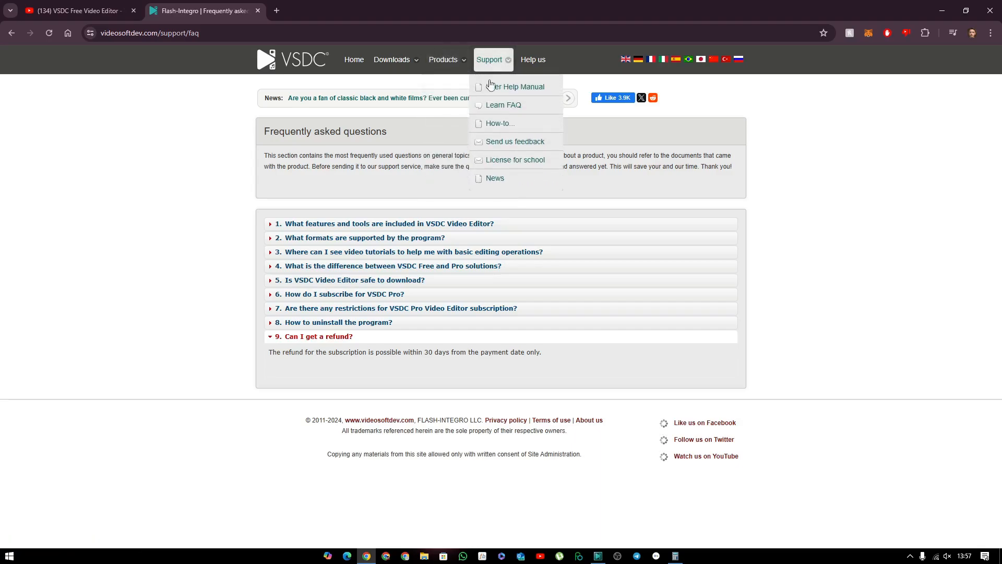
pyautogui.click(491, 128)
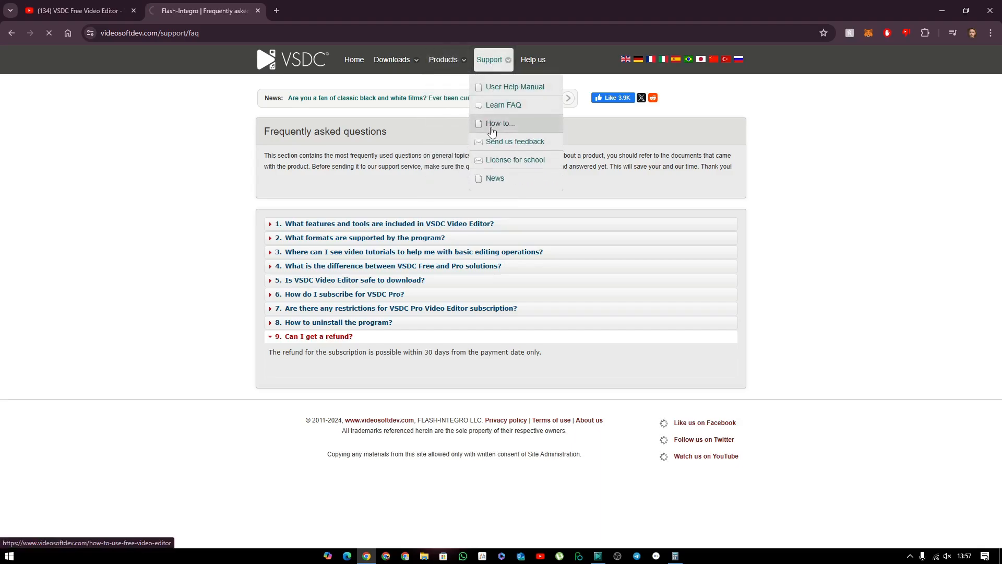
pyautogui.scroll(-5, 411, 246)
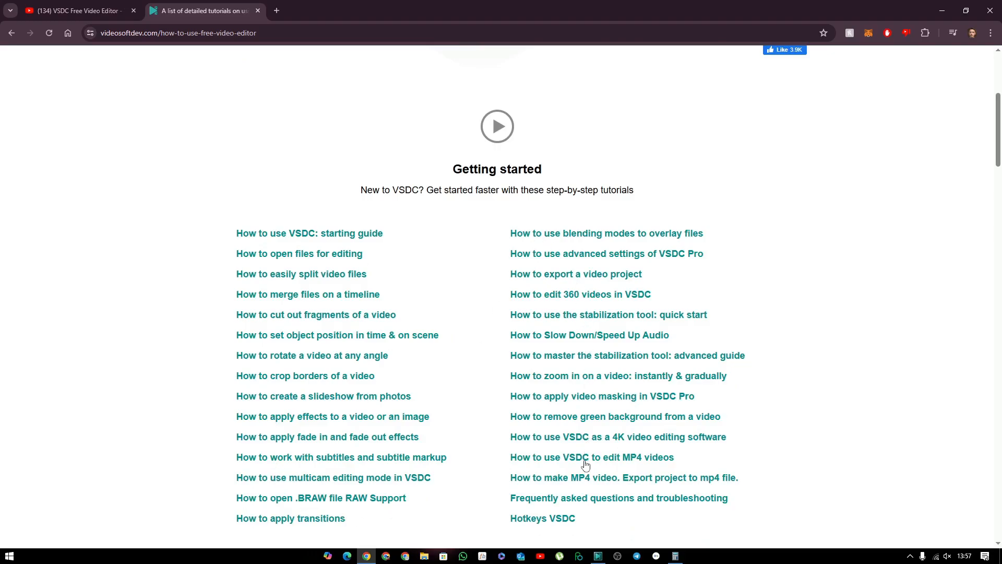
pyautogui.scroll(-2, 464, 392)
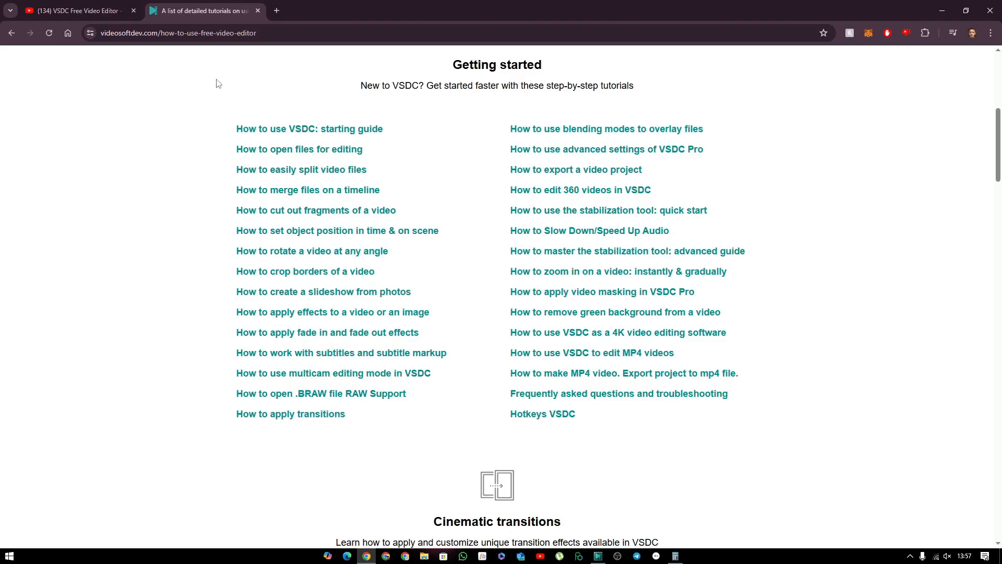
pyautogui.scroll(7, 278, 133)
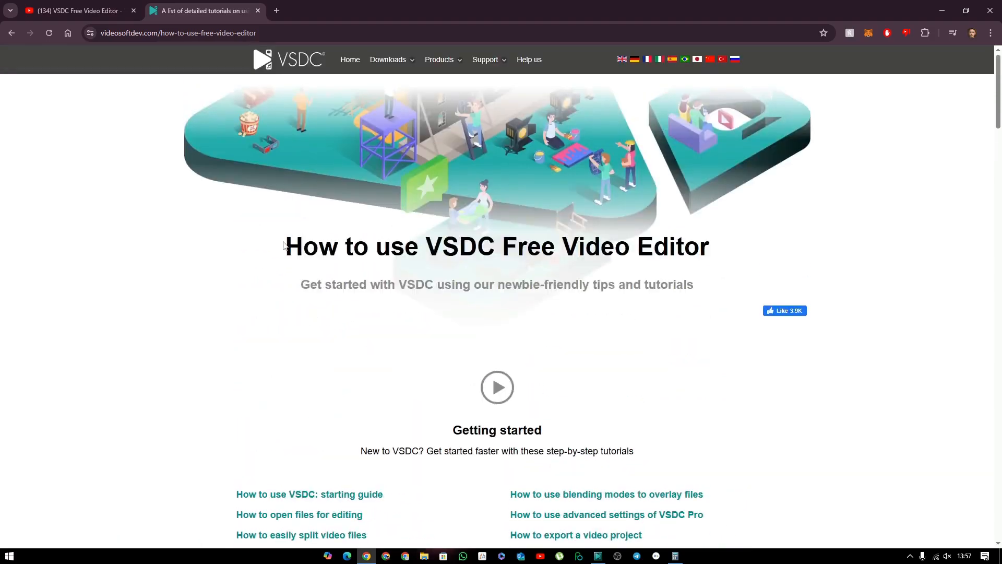